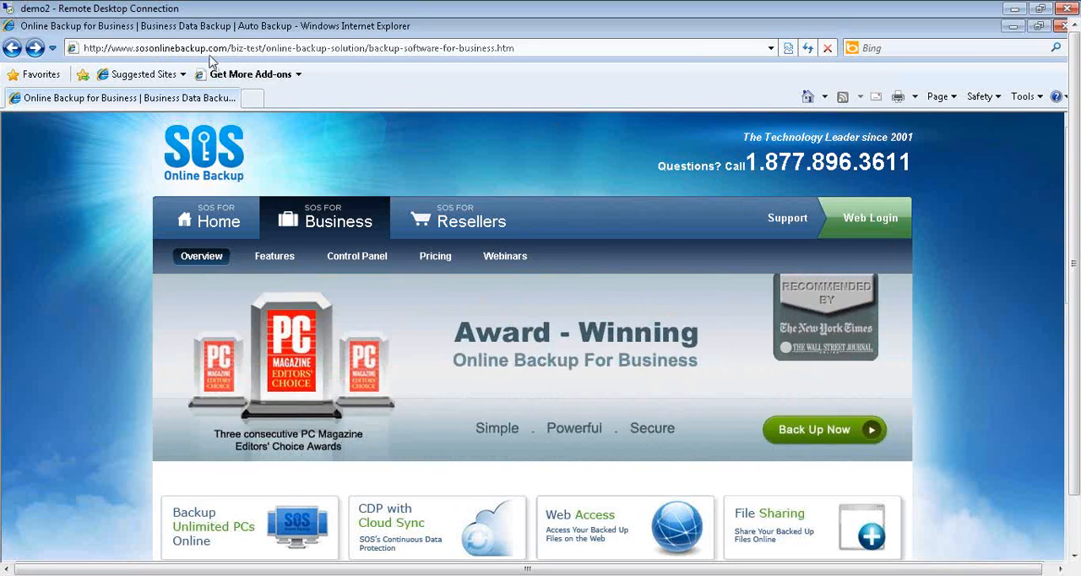
- Open the SOS Pulse for Resellers download page from the website's Download SOS Online Backup link
scroll(346, 125, down, 6)
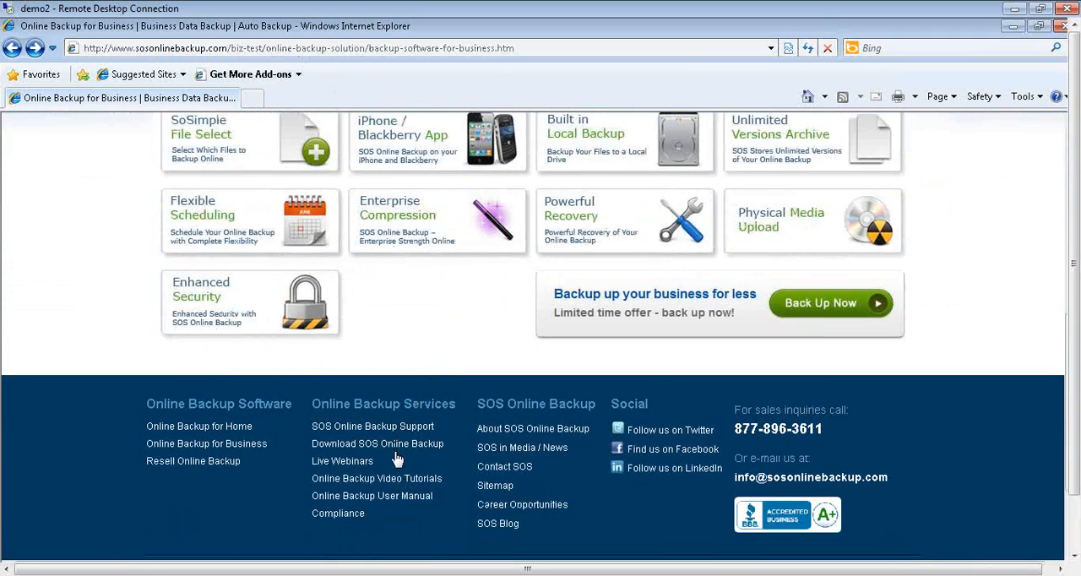
click(394, 448)
scroll(405, 429, down, 5)
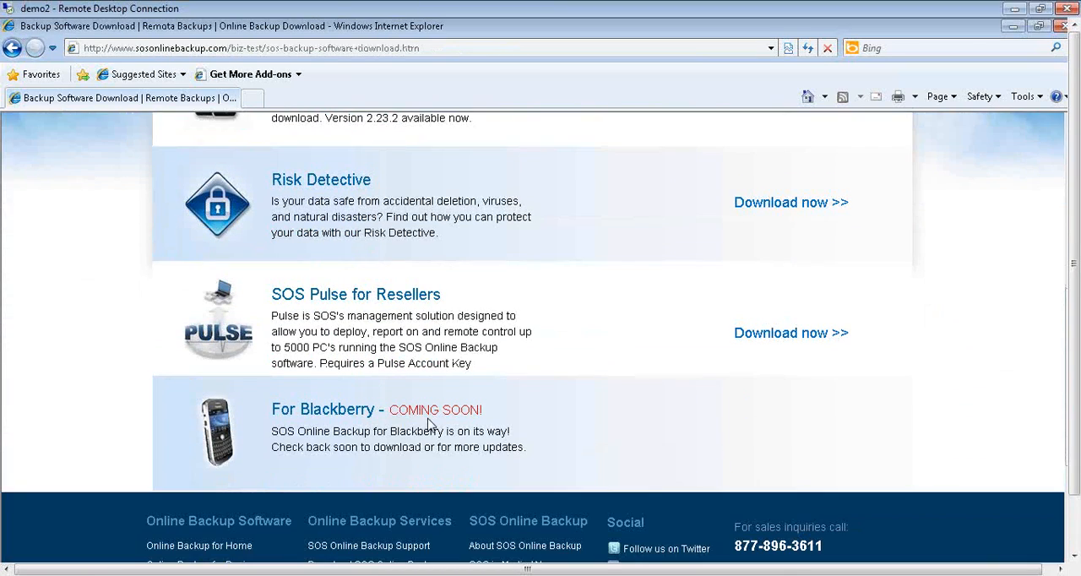
click(819, 336)
scroll(695, 377, down, 1)
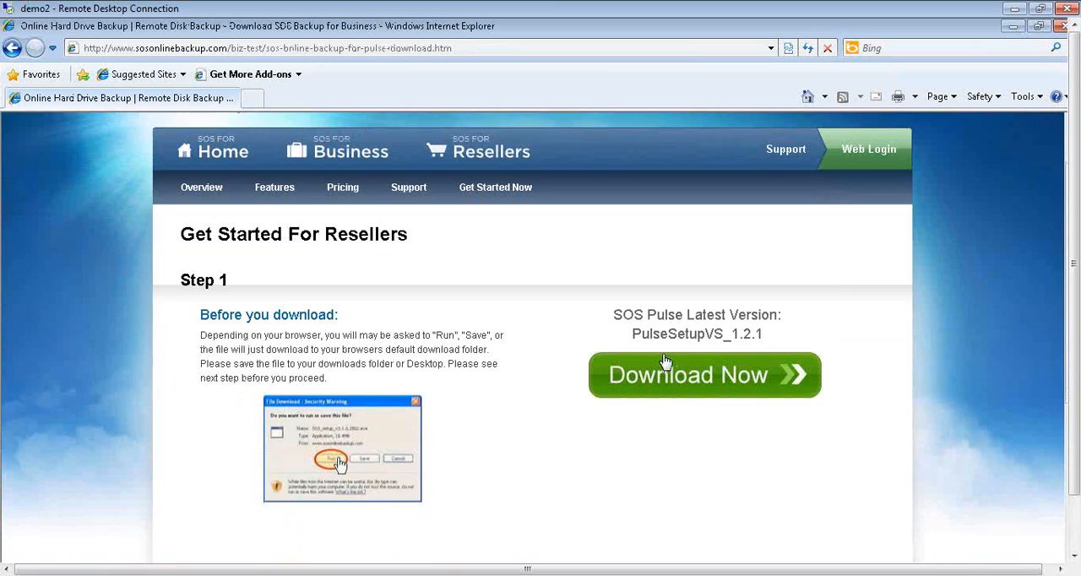
- Download PulseSetupVS_1.2.1, save it to the Desktop, and dismiss the download dialog
click(694, 375)
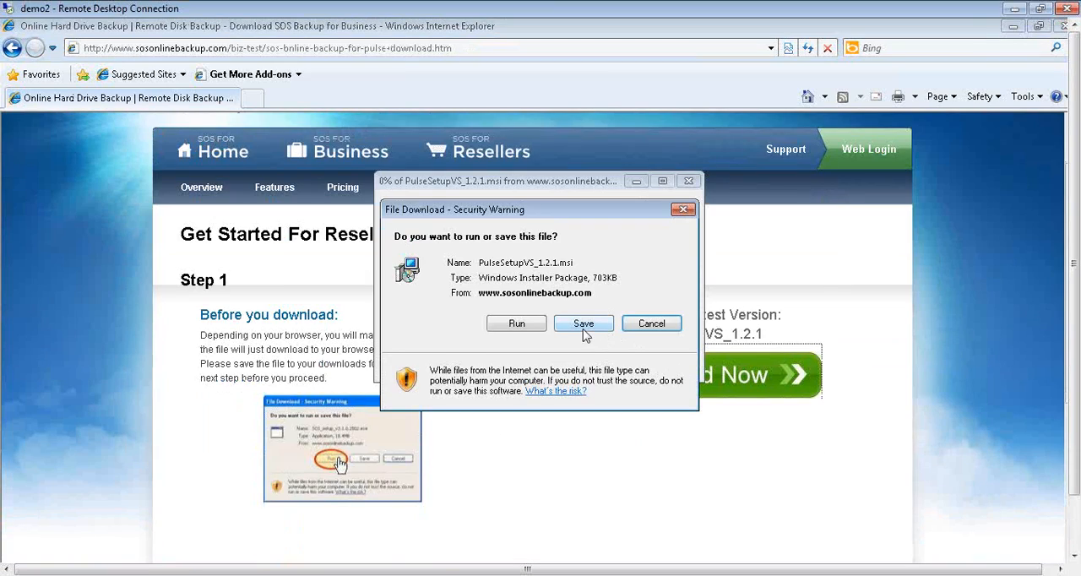
click(583, 326)
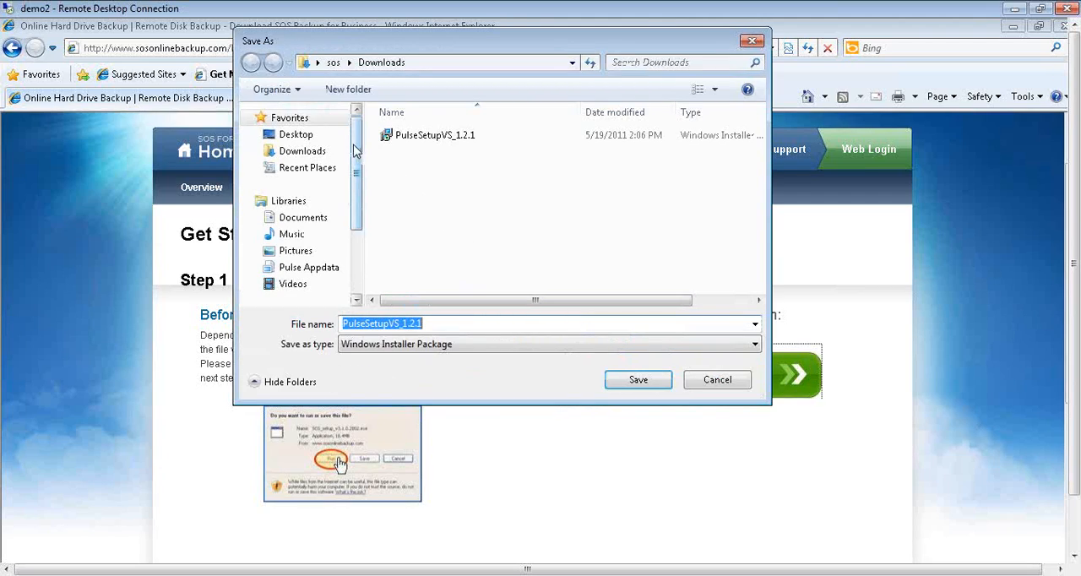
click(299, 135)
click(635, 381)
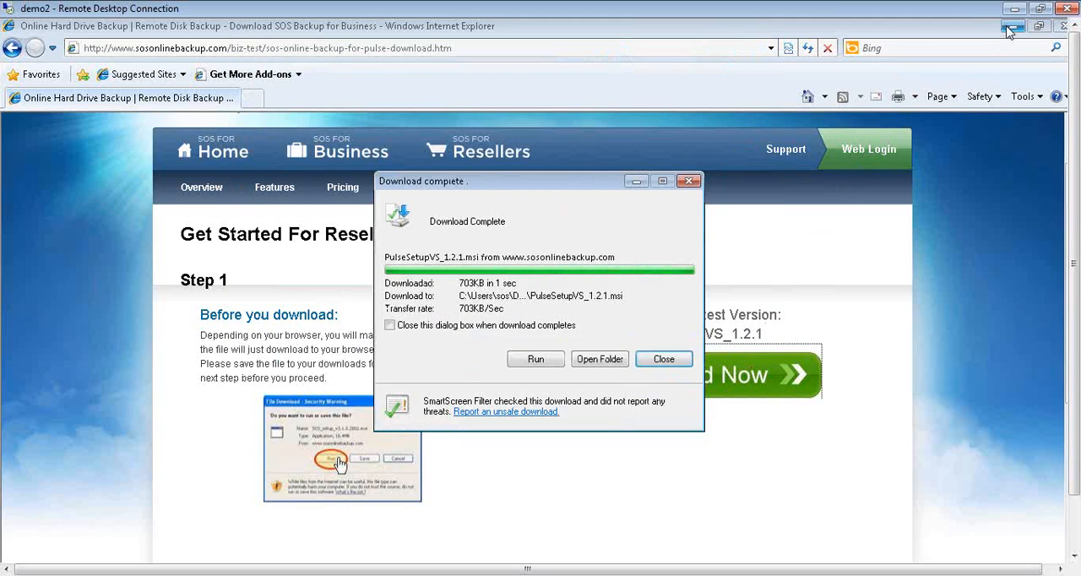
click(663, 358)
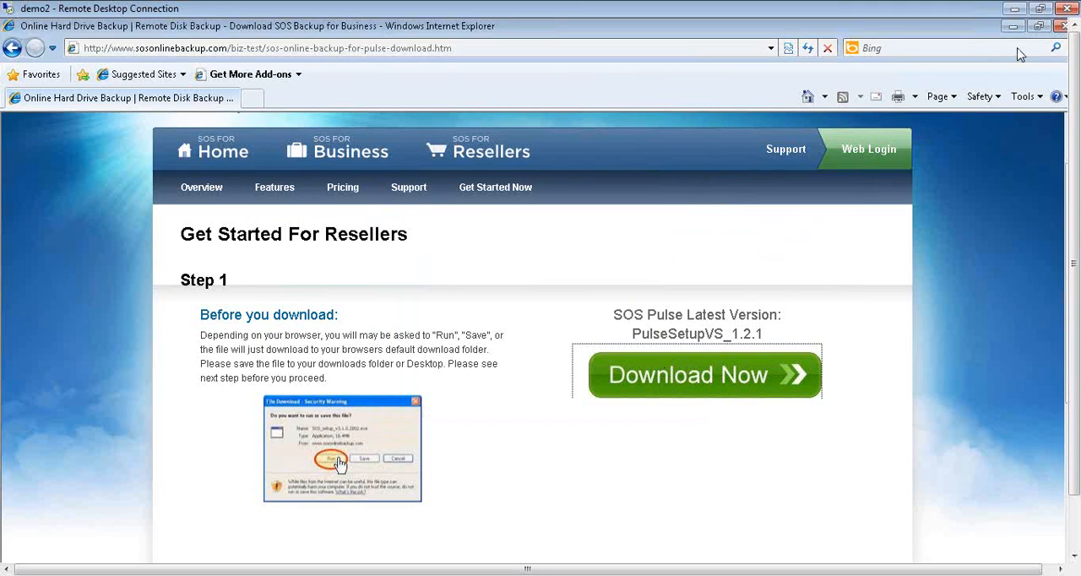
- Restore the browser to a smaller window and place it clear of the desktop icons
click(1039, 26)
drag(548, 48, 629, 45)
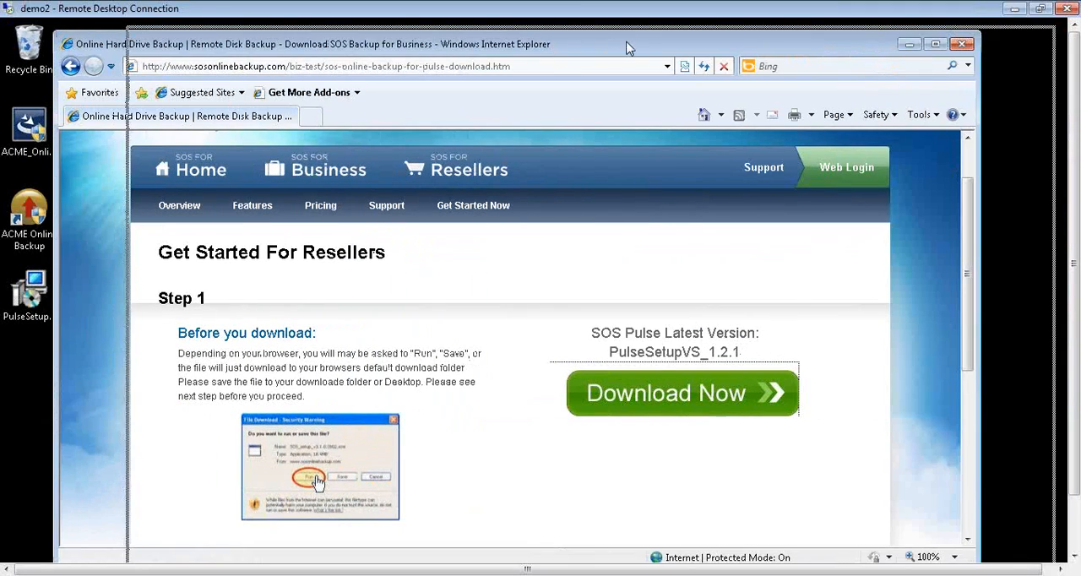
click(34, 215)
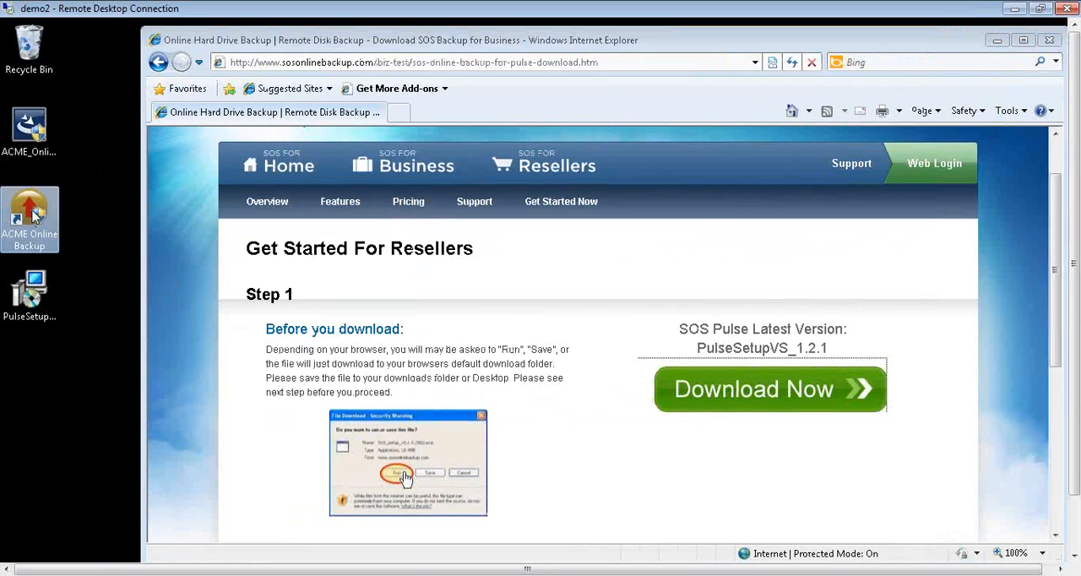
click(107, 487)
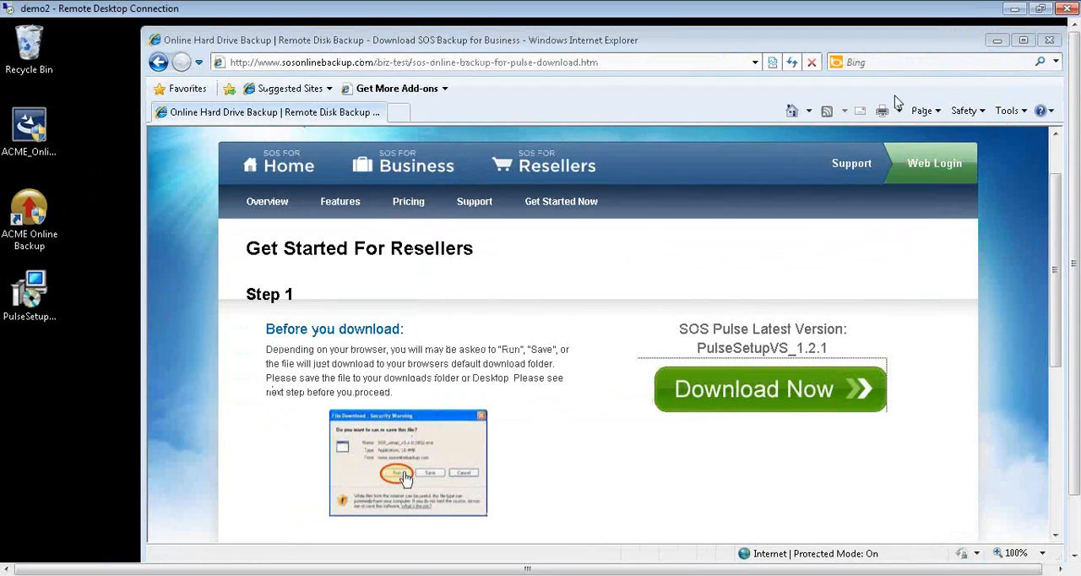
drag(836, 36, 789, 29)
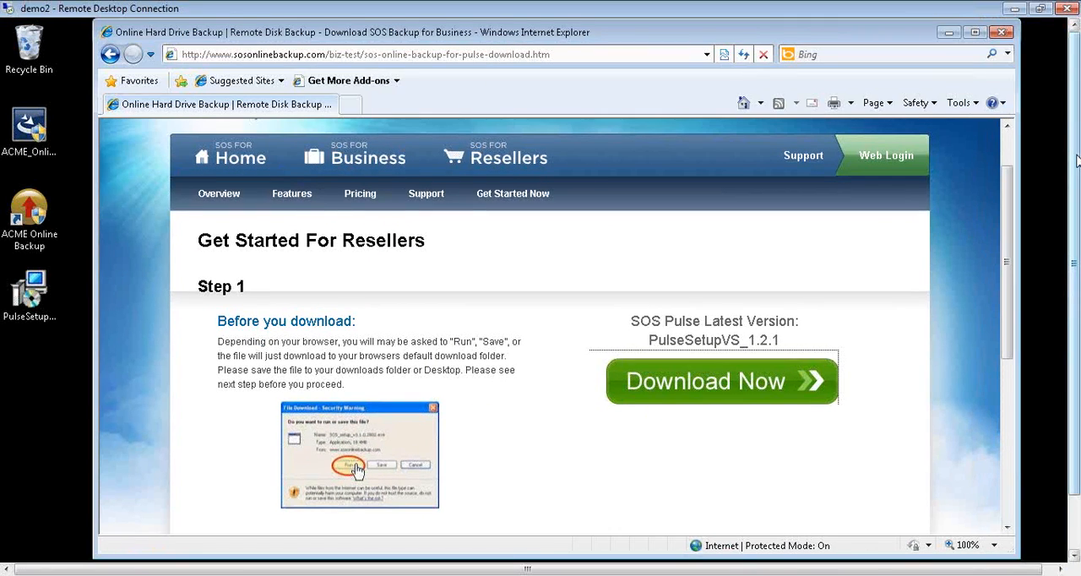
- Sign in to ACME Online Backup with the account login and password, and log out again
drag(1076, 160, 1074, 280)
click(215, 556)
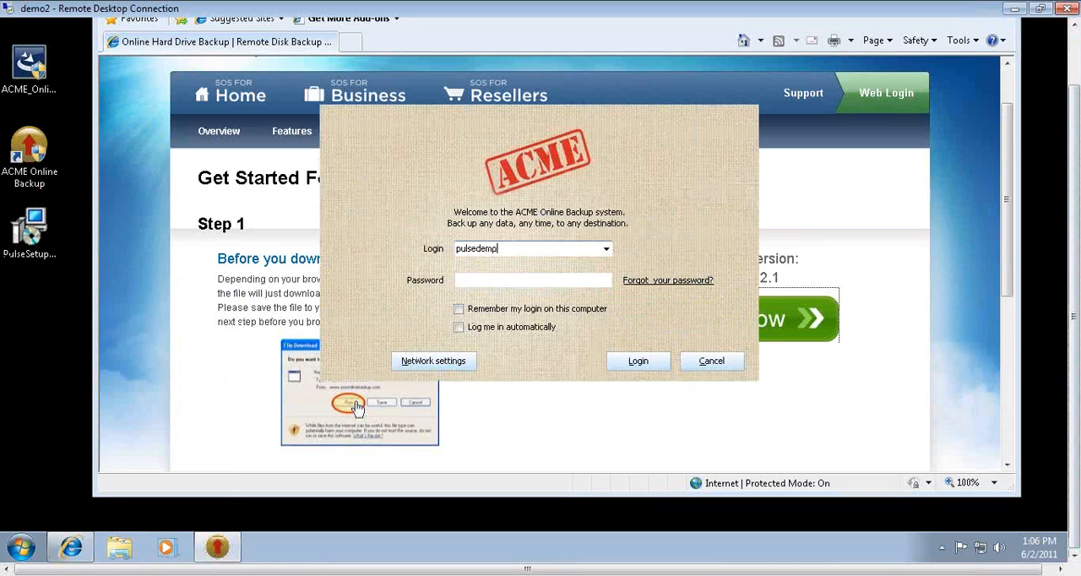
text(*)
click(646, 360)
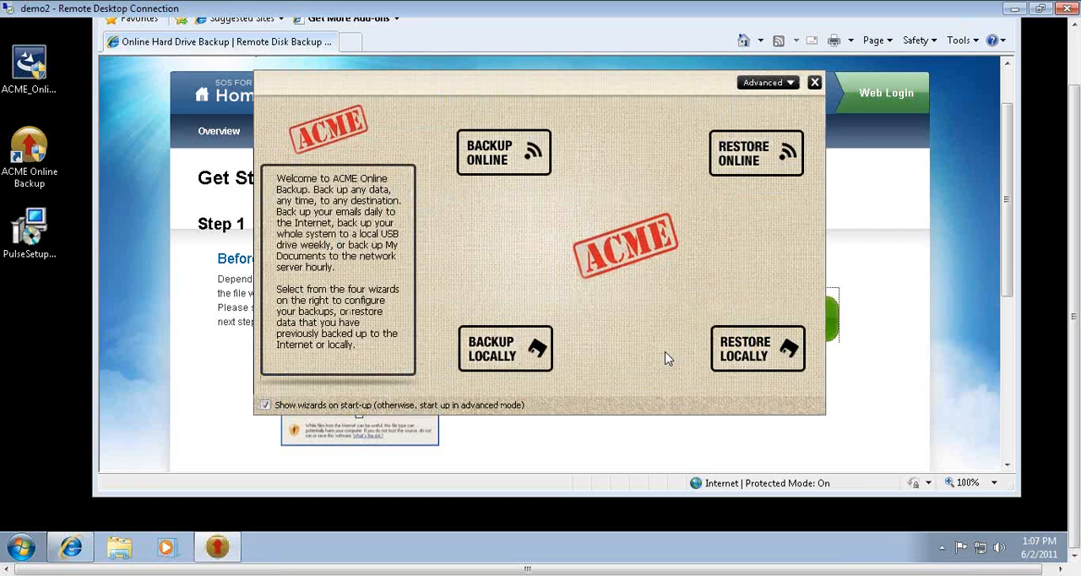
click(788, 82)
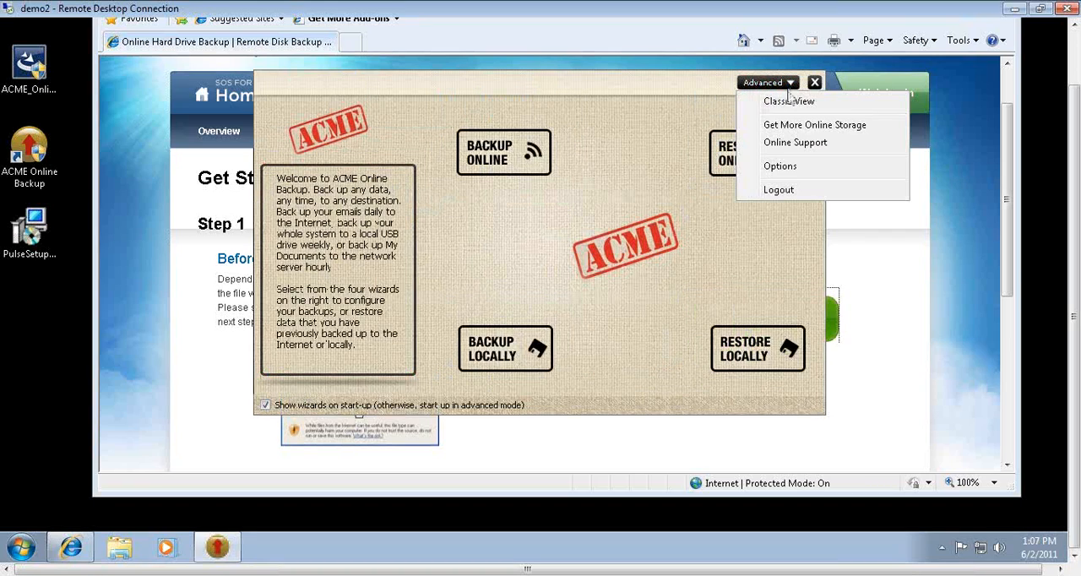
click(777, 190)
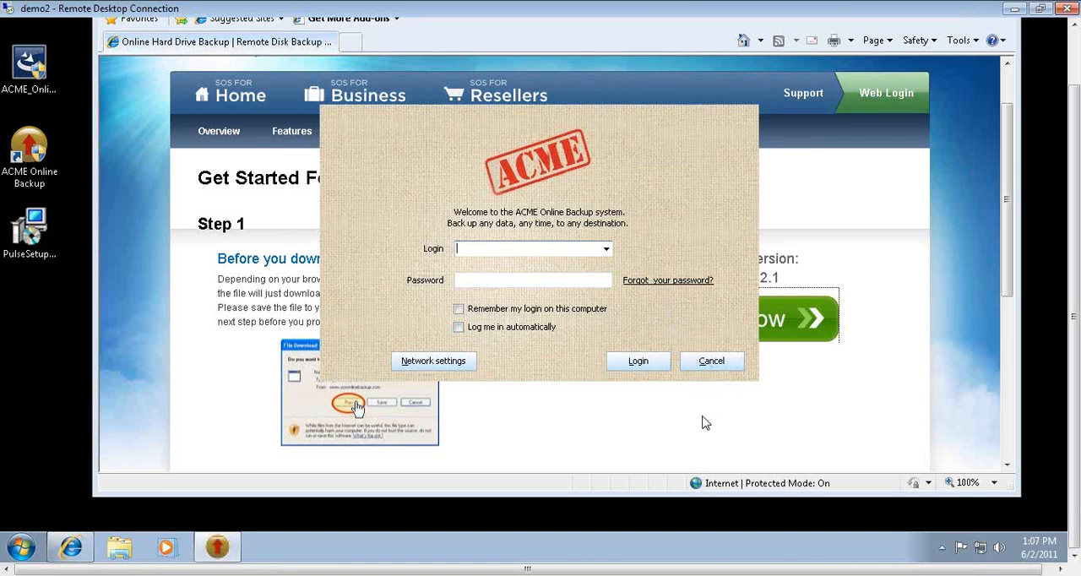
- Run the PulseSetupVS_1.2.1 installer from the desktop and submit the Pulse key in its setup wizard
click(40, 238)
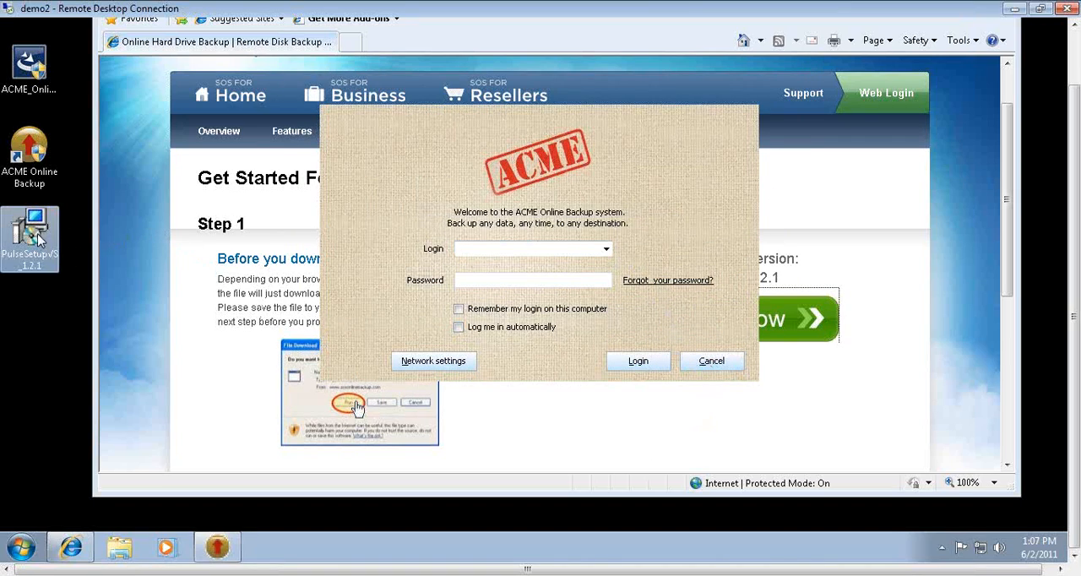
double_click(37, 238)
click(592, 264)
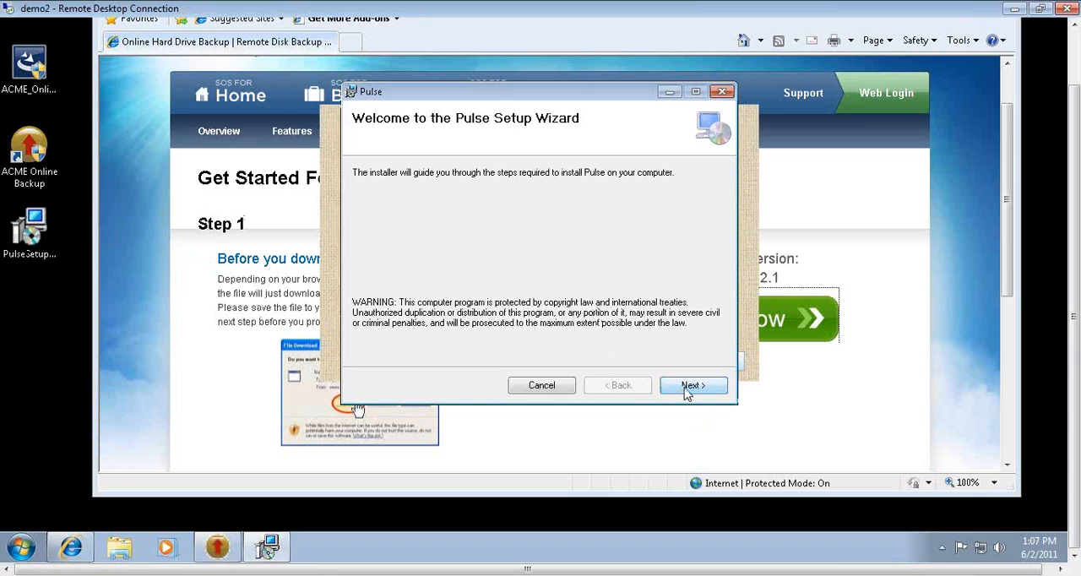
click(690, 386)
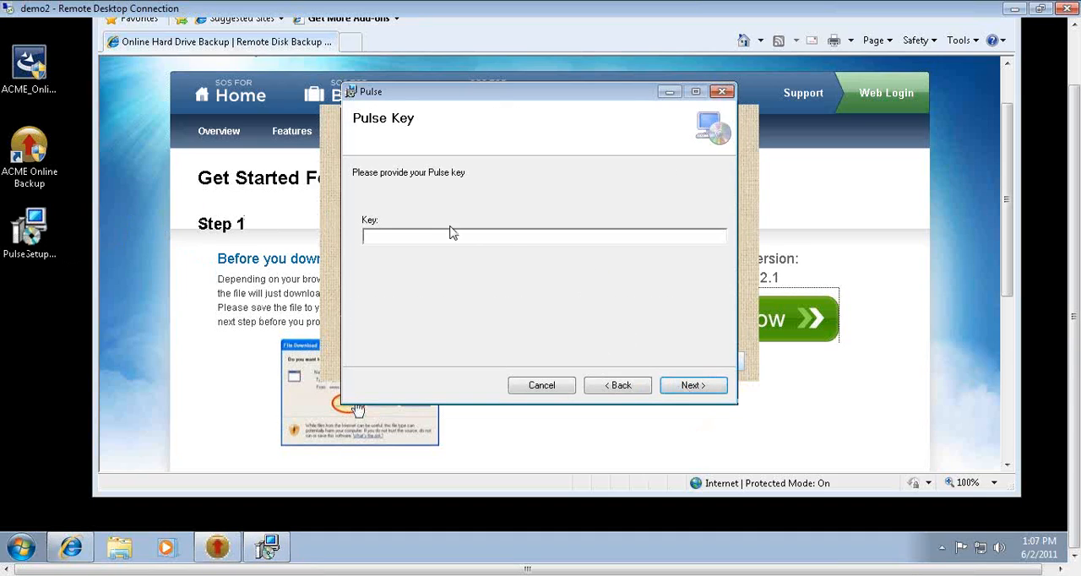
click(686, 387)
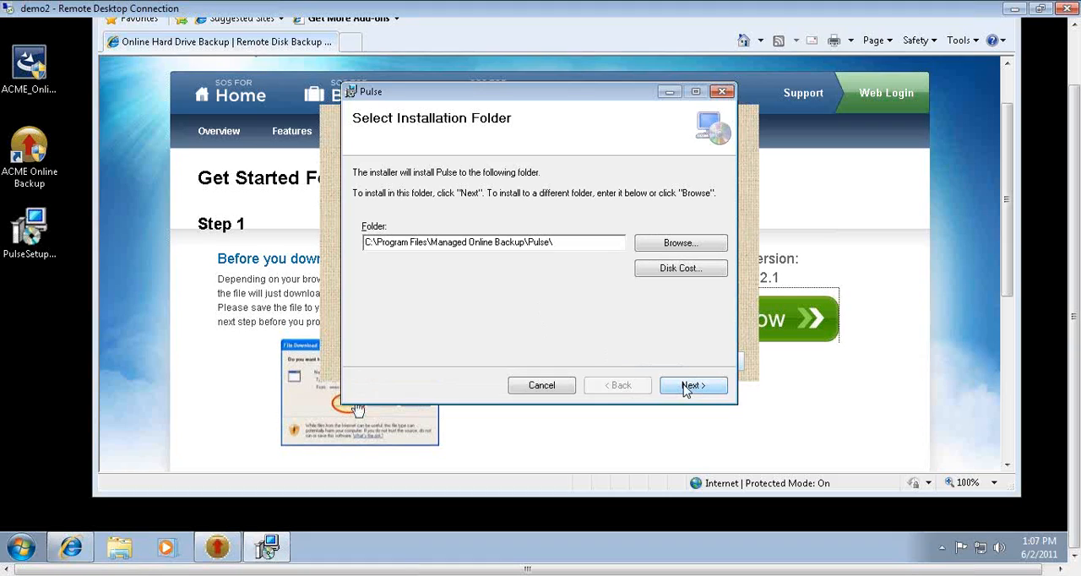
- Start installing Pulse in the default folder and allow the installer to make changes to the computer
click(685, 386)
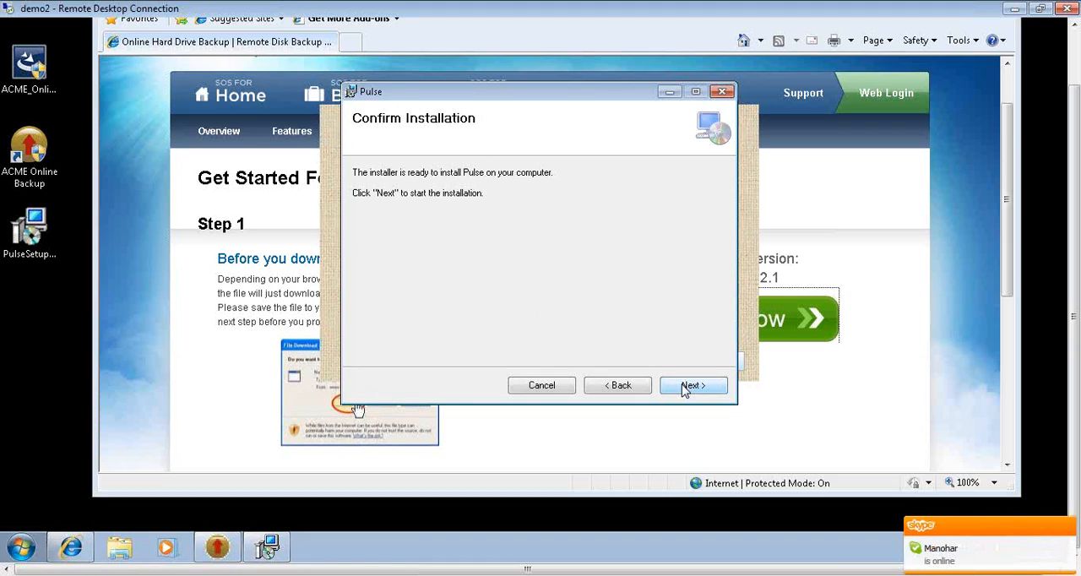
click(689, 386)
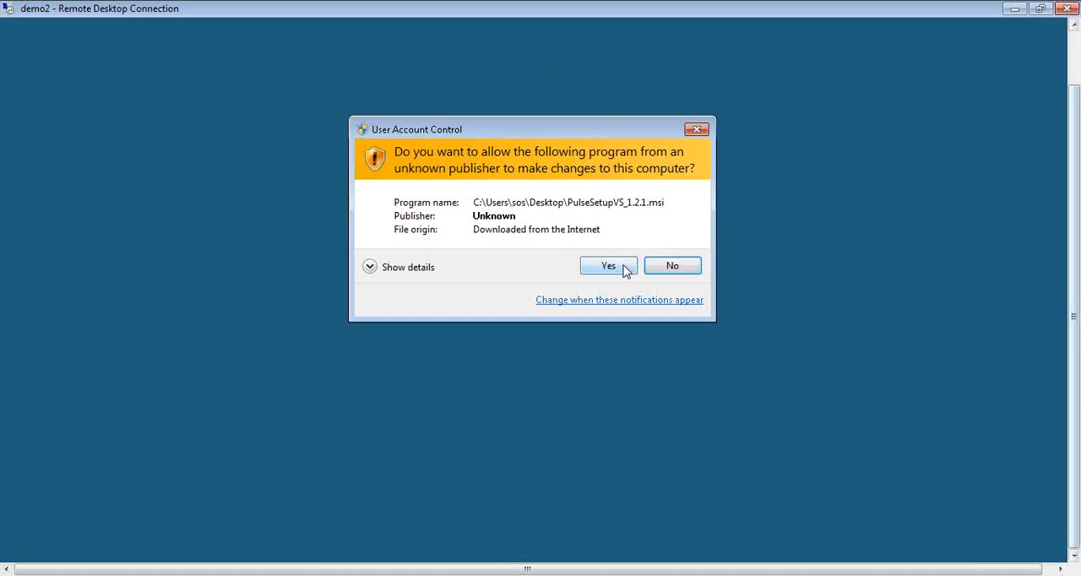
click(608, 266)
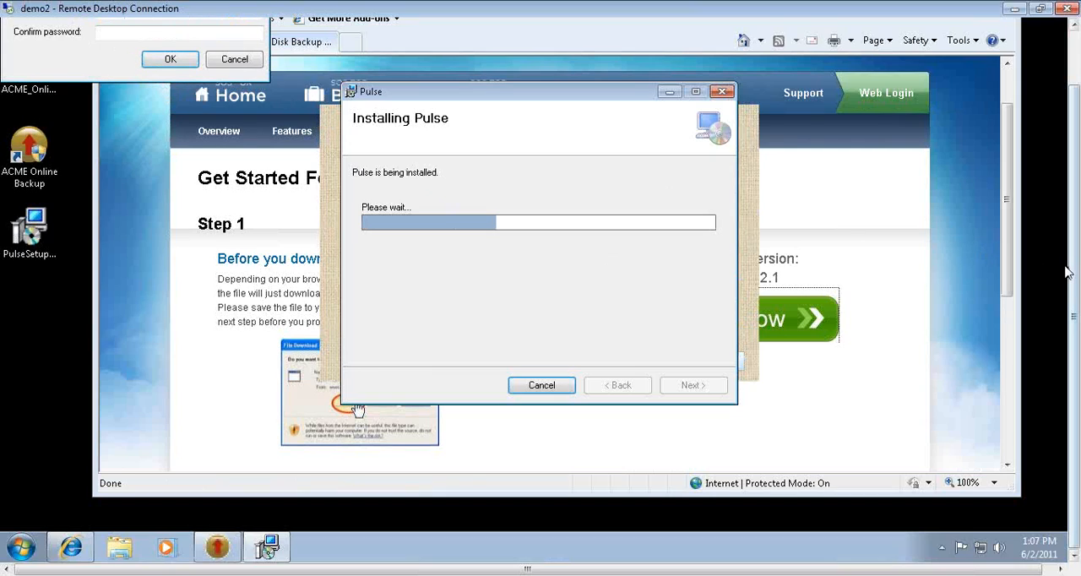
- Bring the Set Service Login dialog fully into view on the remote desktop
drag(1072, 256, 1070, 199)
drag(87, 24, 189, 64)
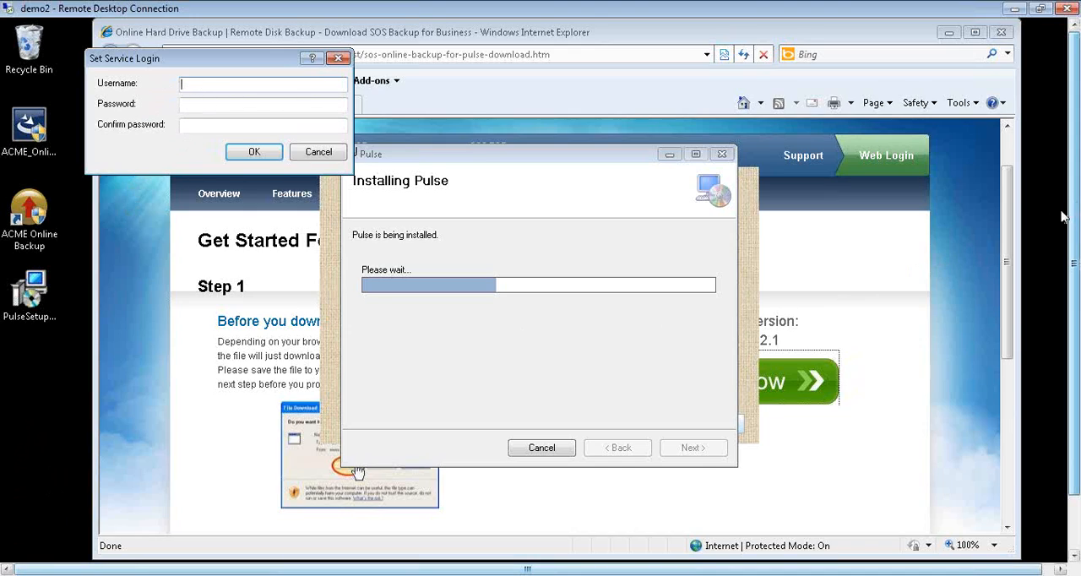
- Open Computer Management for this computer and select the sos account among the local users
scroll(1075, 212, down, 2)
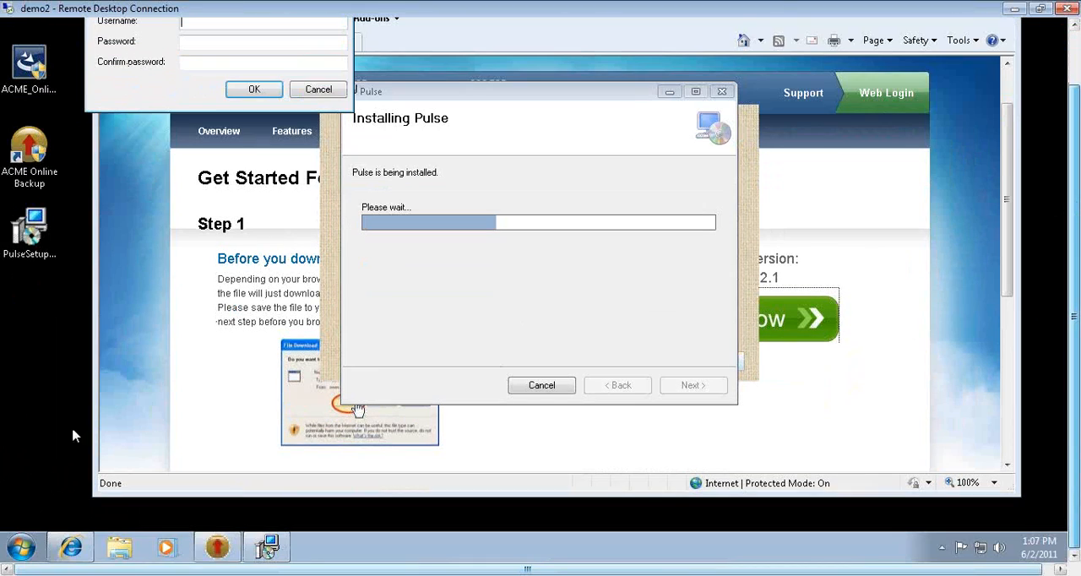
click(21, 547)
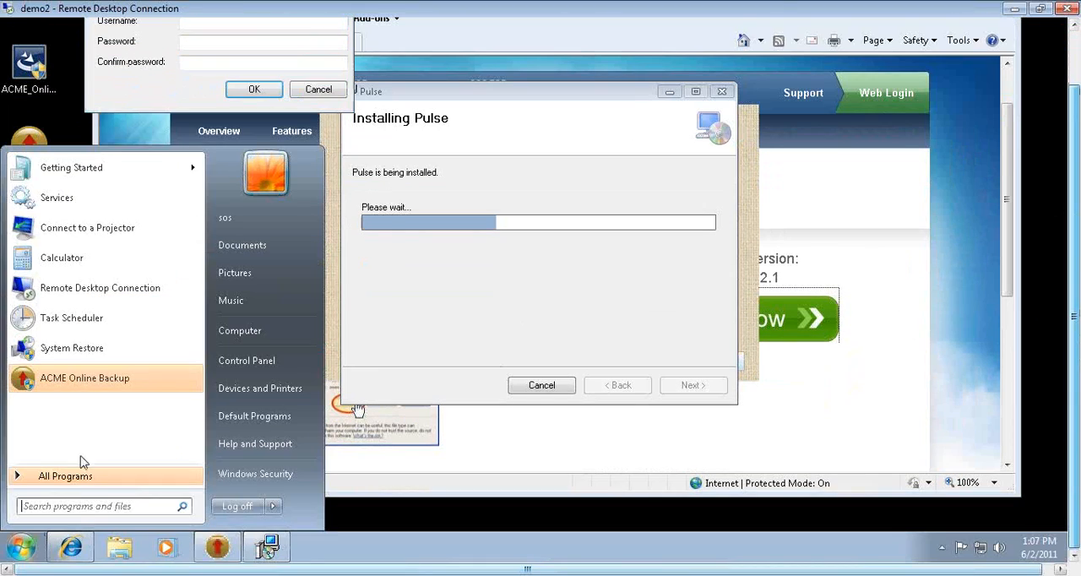
right_click(249, 330)
click(291, 360)
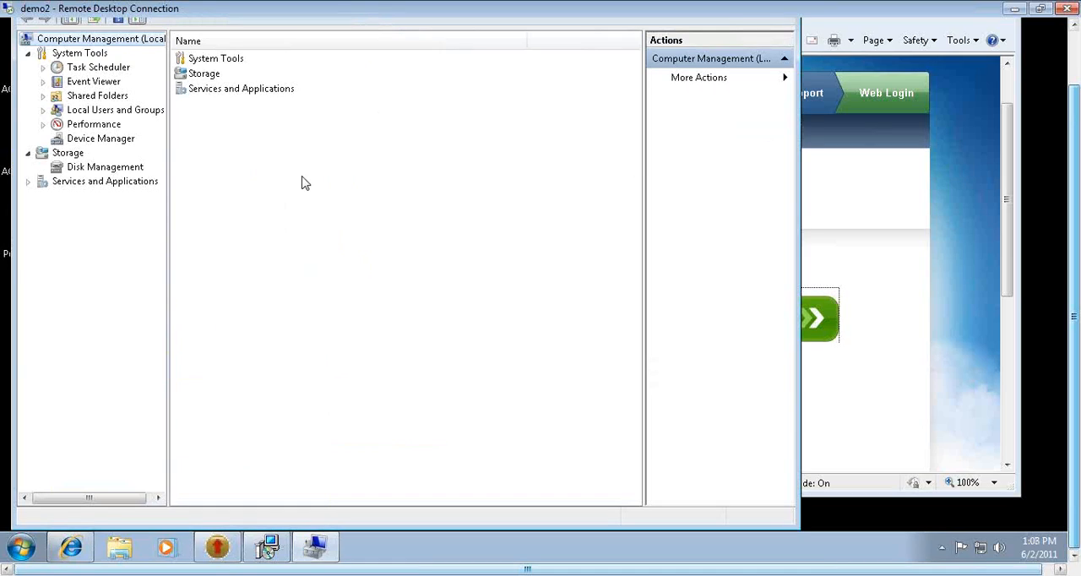
click(99, 111)
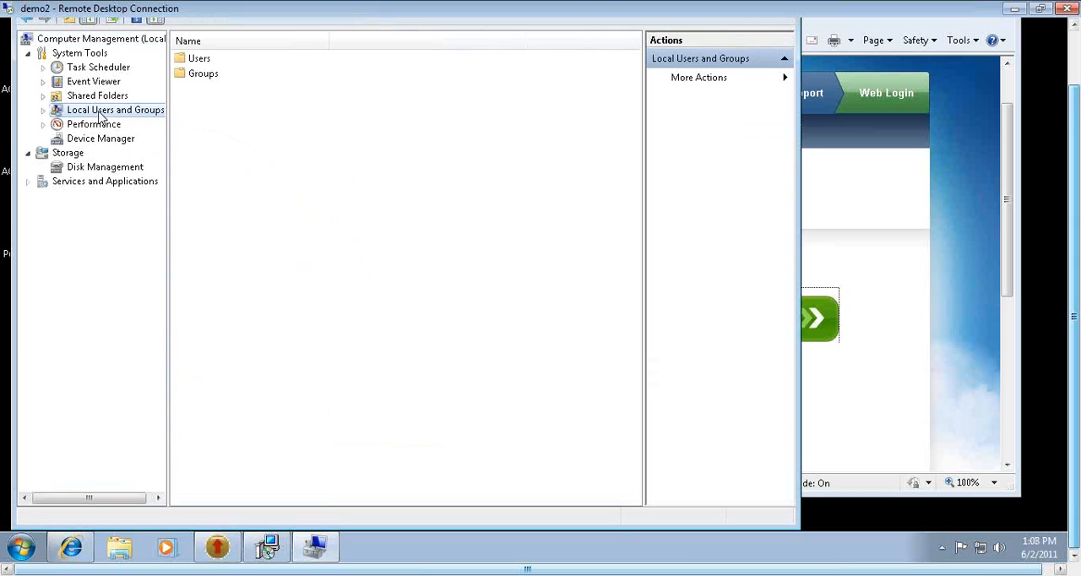
double_click(193, 59)
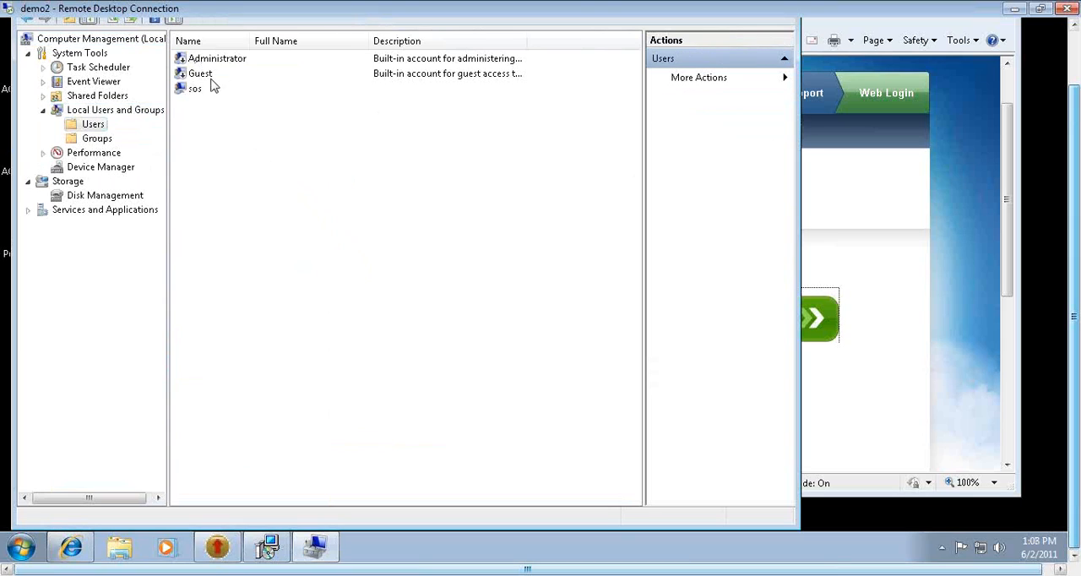
click(203, 89)
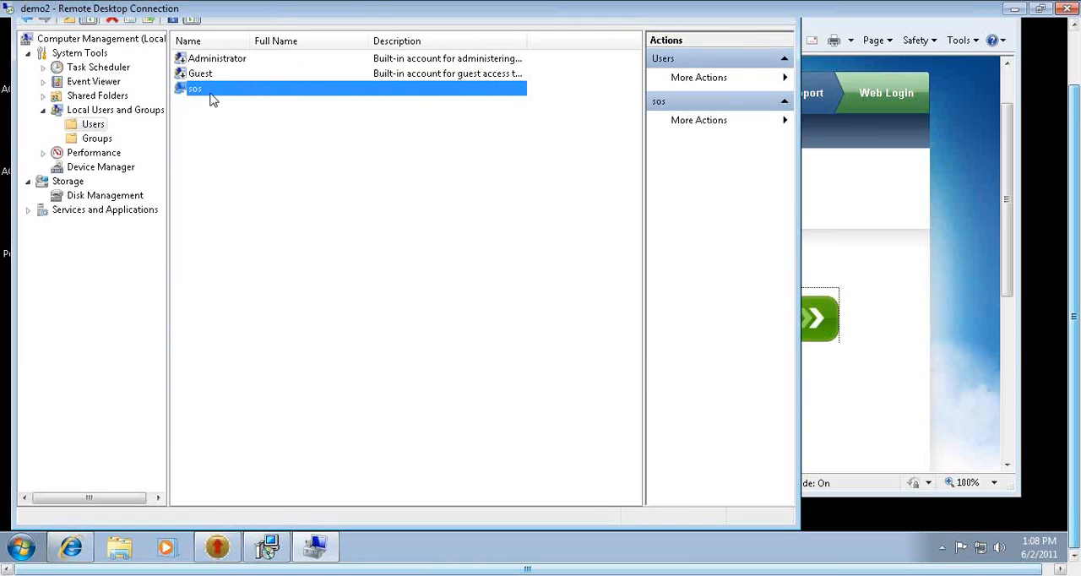
- Rearrange the Computer Management window and the Set Service Login dialog so the local user list stays visible
drag(1071, 116, 1070, 50)
drag(263, 43, 420, 35)
click(139, 55)
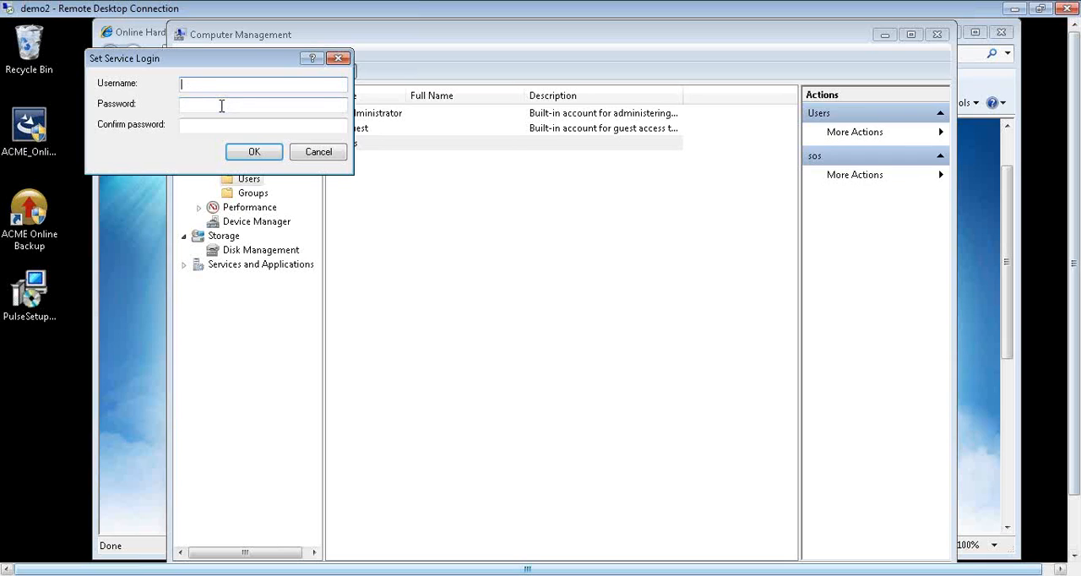
drag(235, 66, 282, 198)
- Check the sos account's properties, including its group membership and profile, and close them without changes
right_click(368, 149)
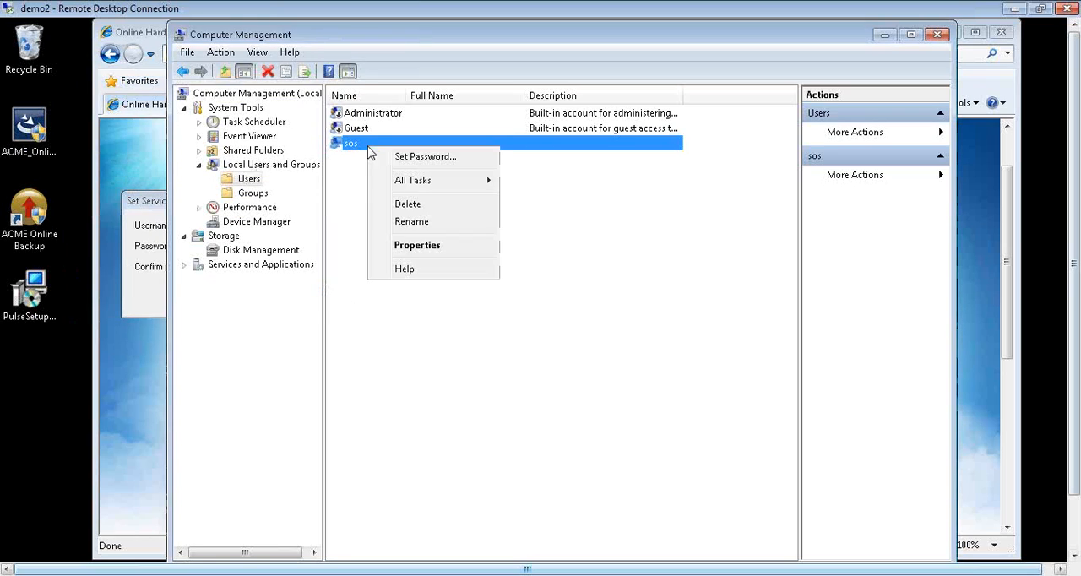
click(438, 250)
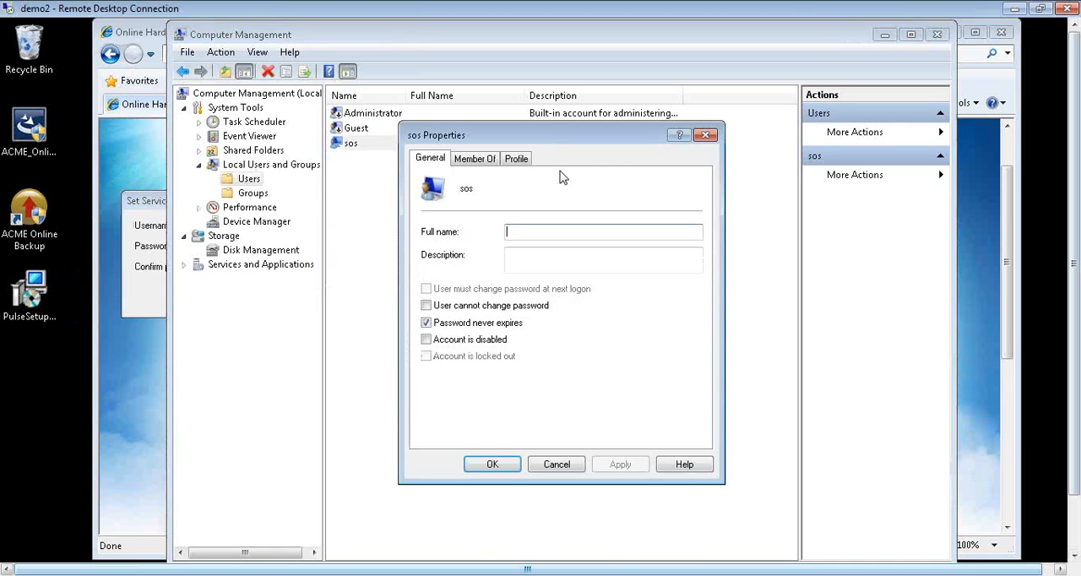
click(493, 158)
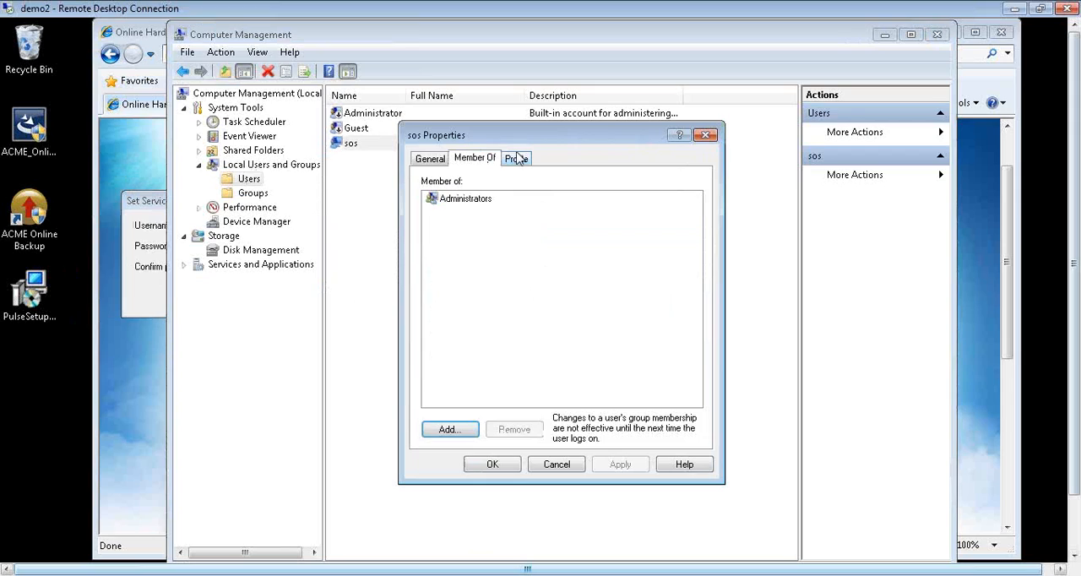
click(518, 160)
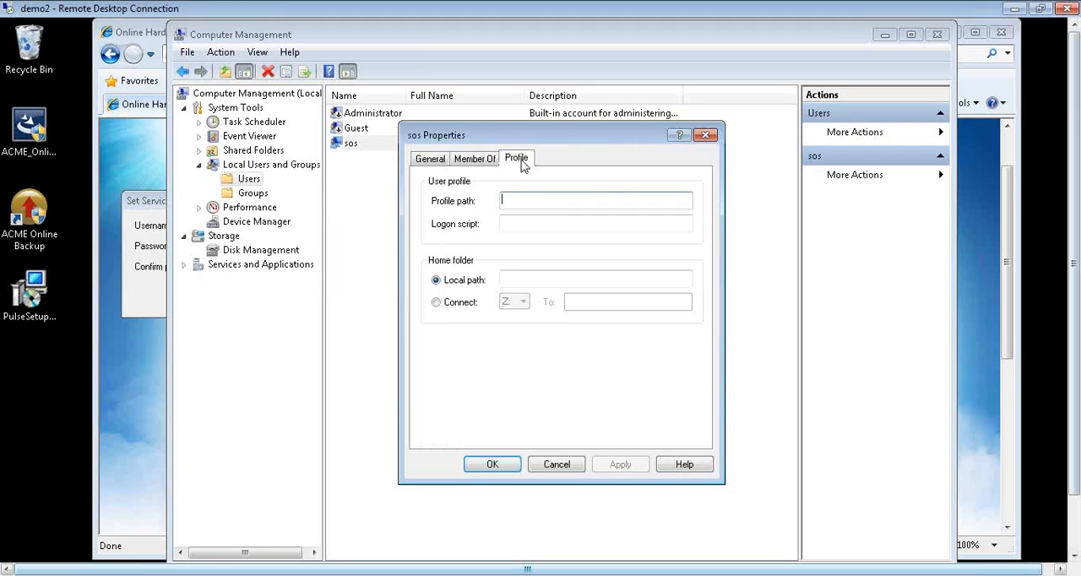
click(704, 135)
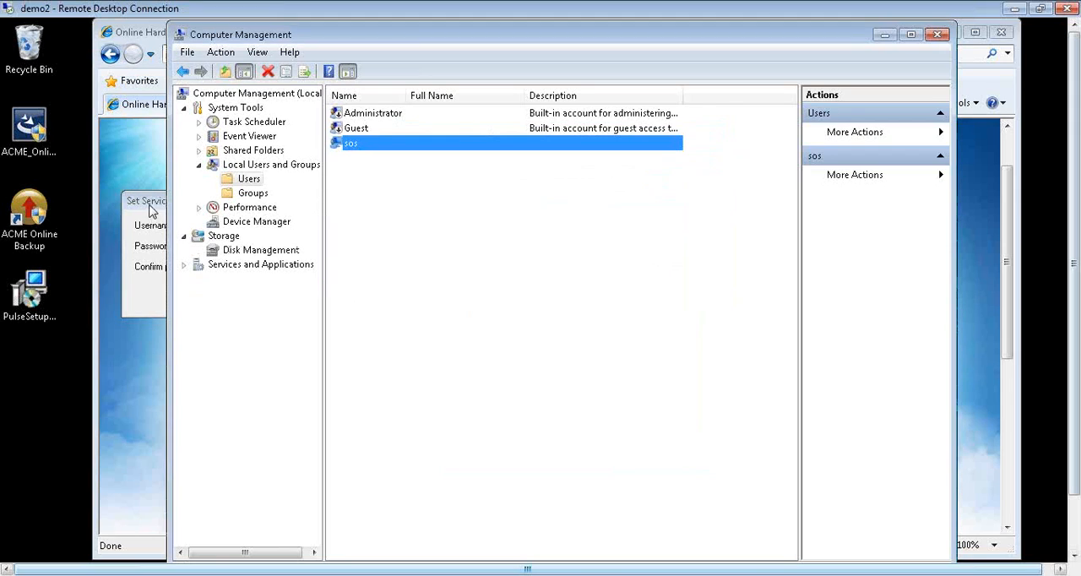
- Set the service login to the username DEMO2\sos, enter and confirm the account password, and accept the dialog
click(151, 211)
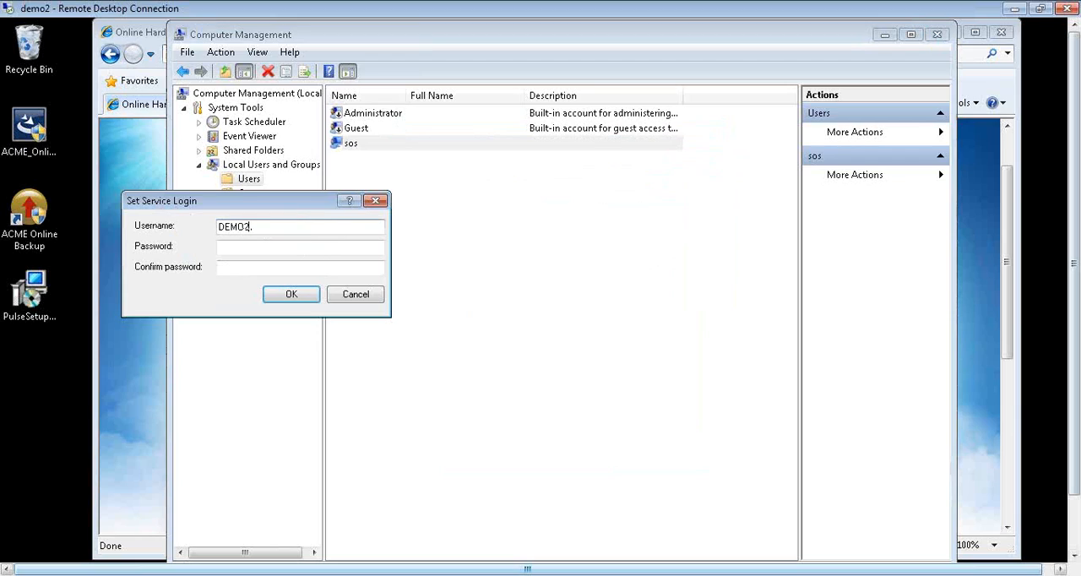
key(Tab)
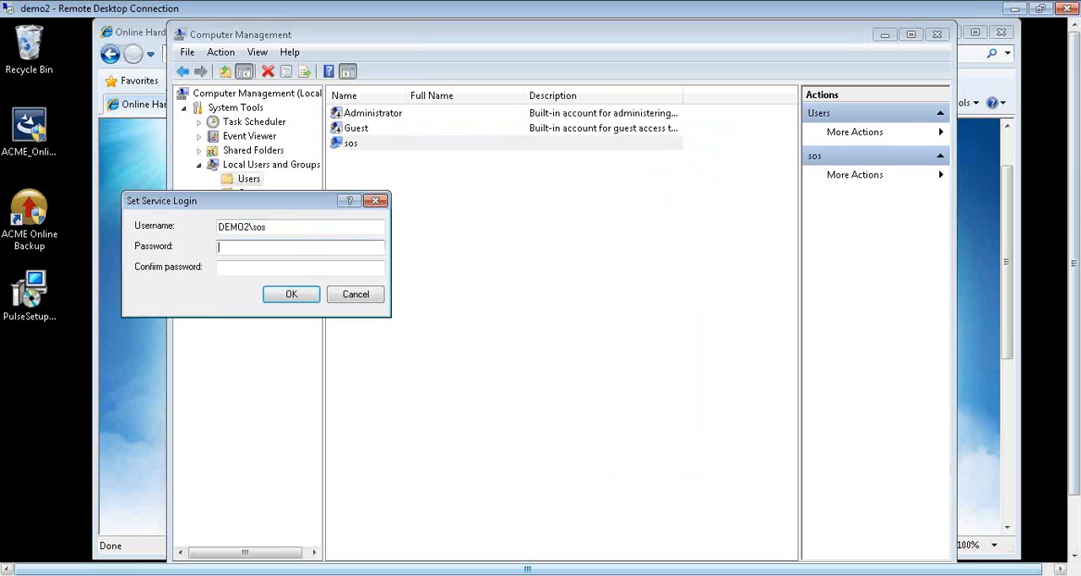
text(***)
key(Tab)
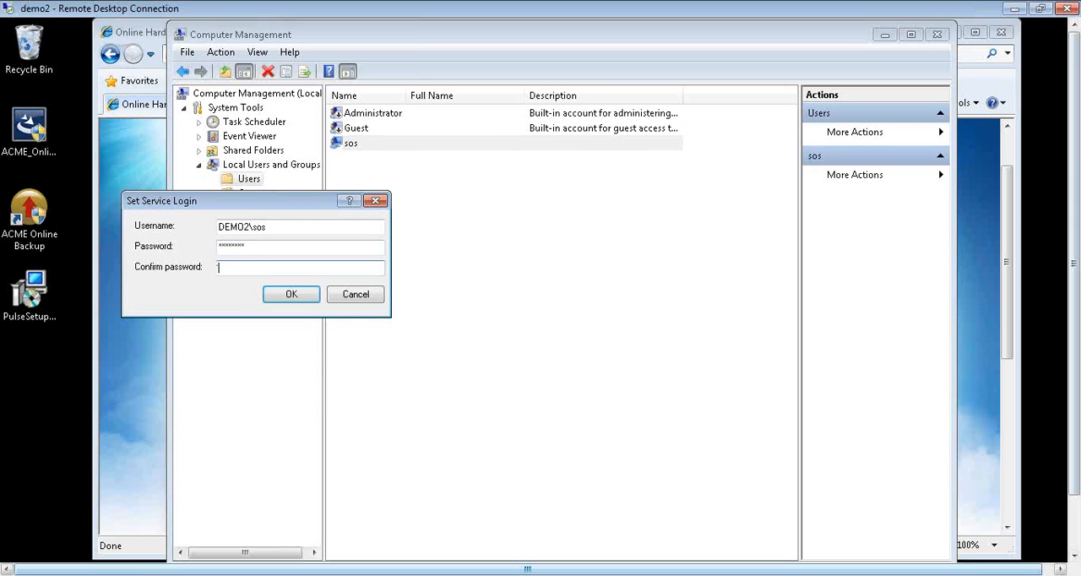
click(286, 287)
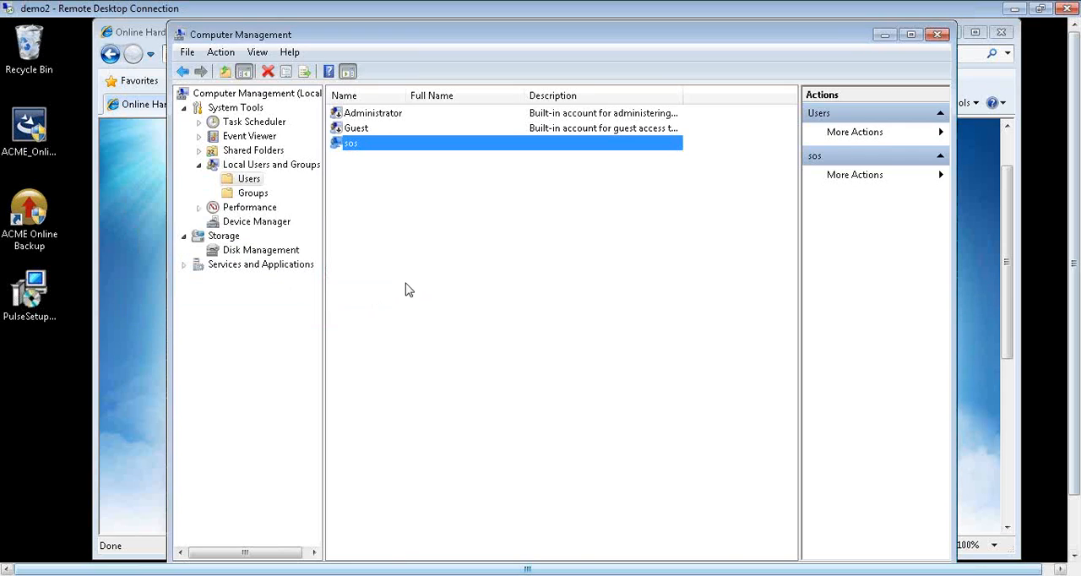
- Bring the Pulse installer to the front and close its completed installation window
mouse_move(708, 575)
drag(1071, 275, 1071, 341)
click(267, 547)
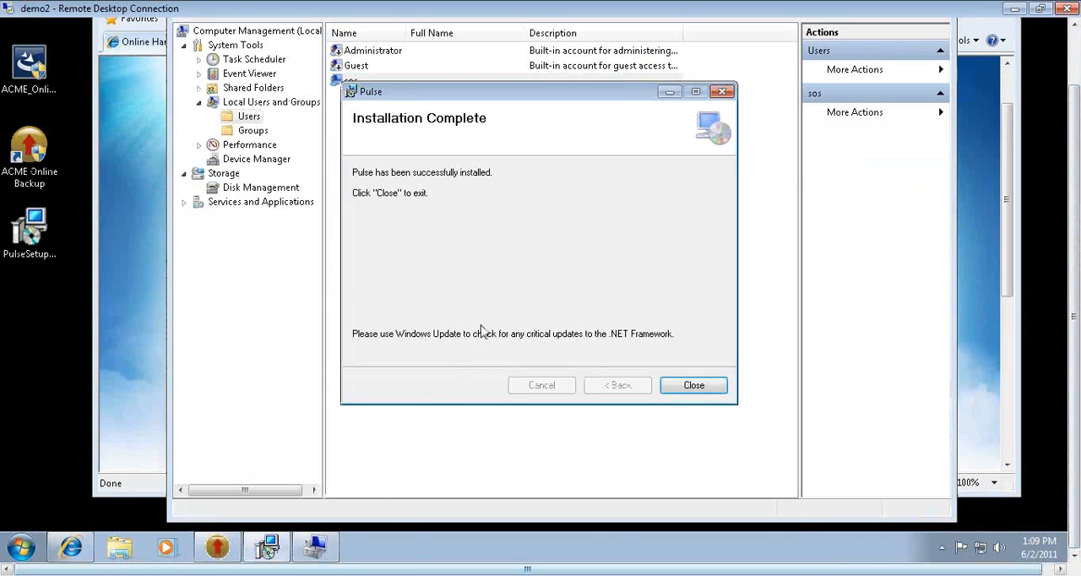
click(693, 386)
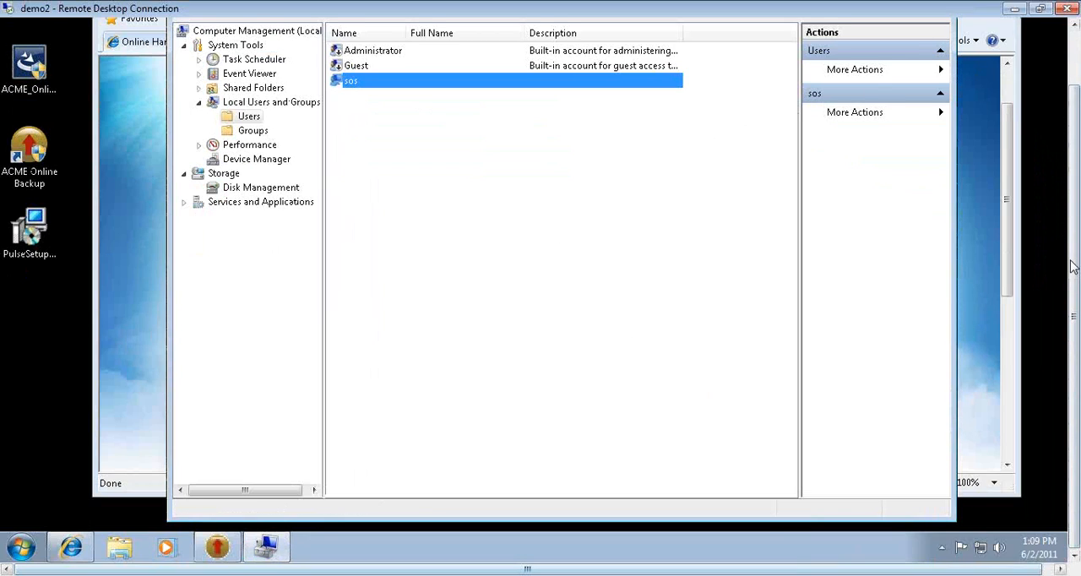
- Close Computer Management and cancel the ACME Online Backup login window
drag(1073, 262, 1072, 205)
click(937, 35)
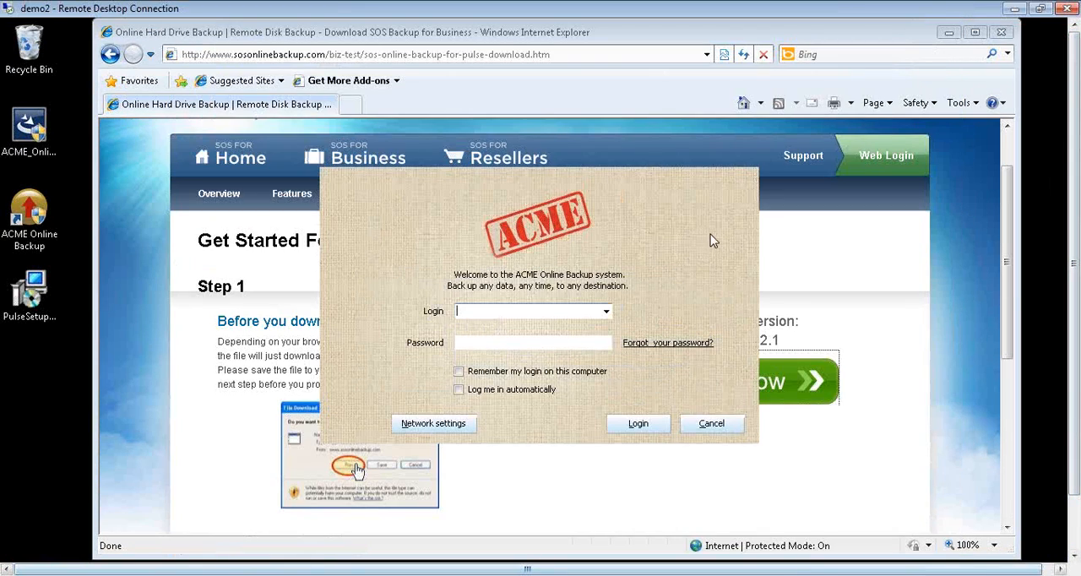
click(688, 422)
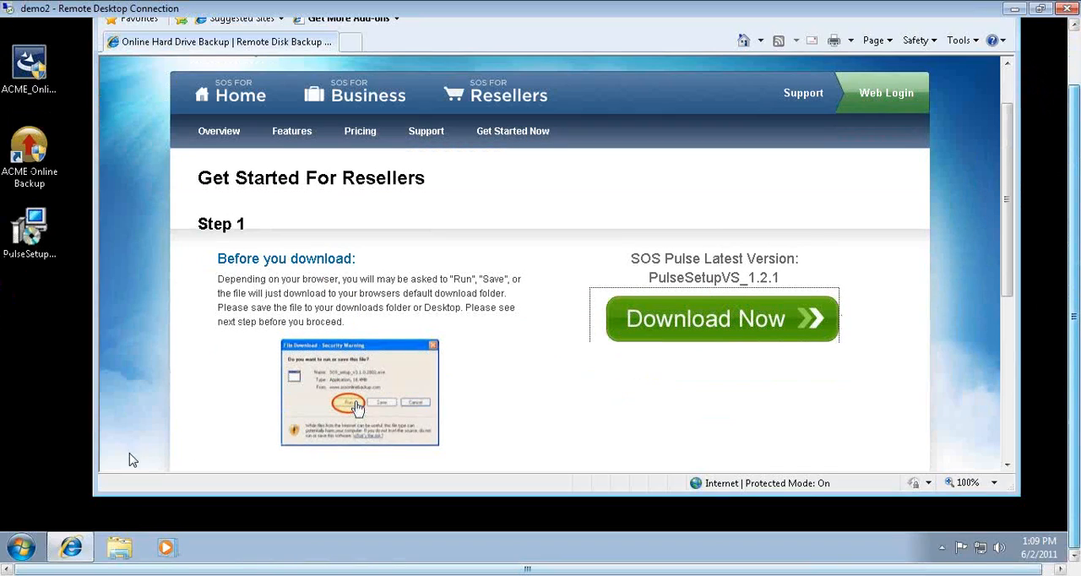
- Search for services.msc on the remote computer and open the Services console
click(34, 547)
click(53, 504)
text(servic)
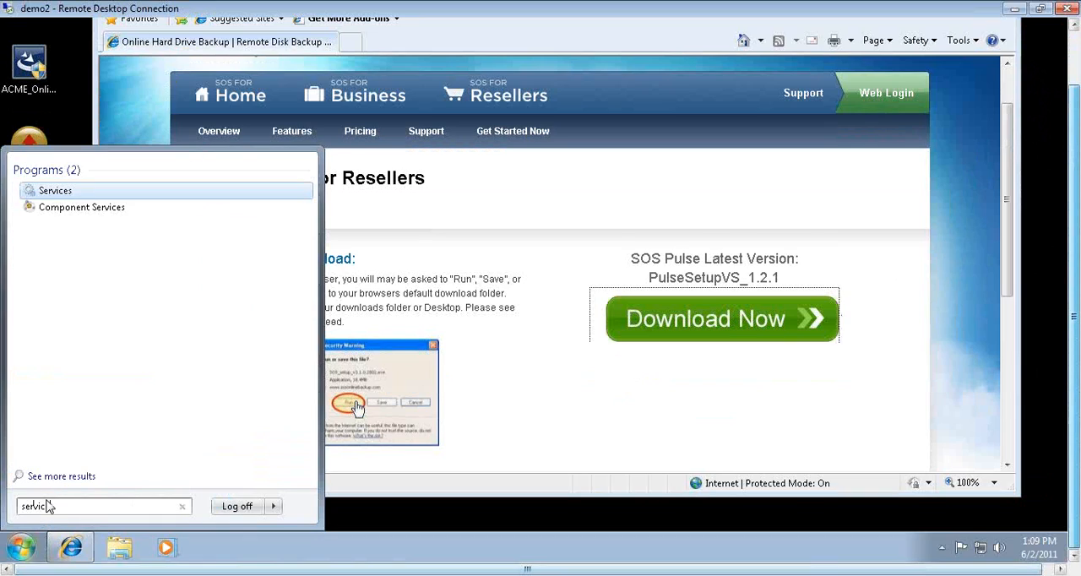
text(es.msc)
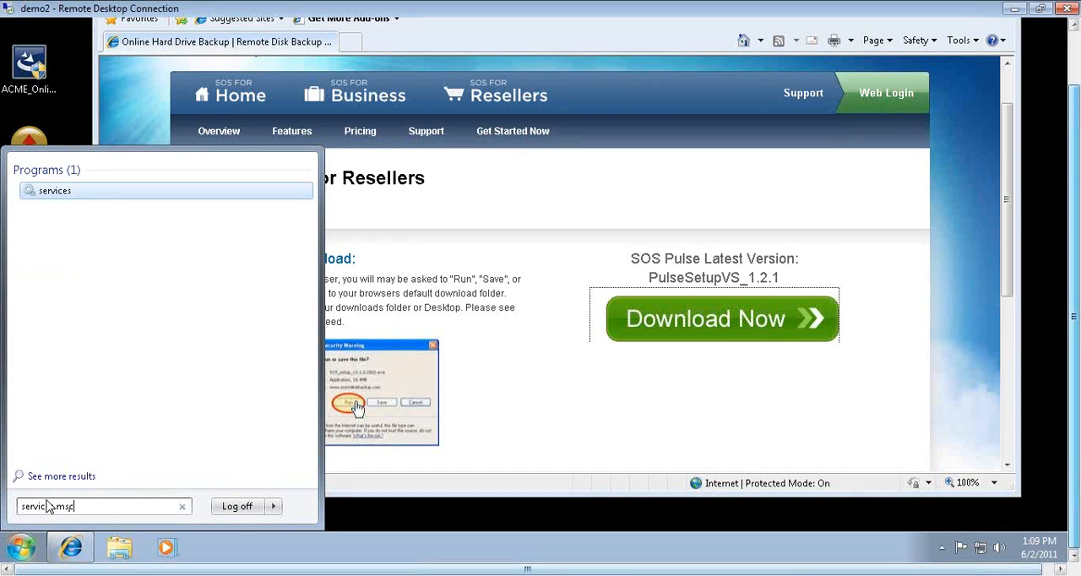
key(Return)
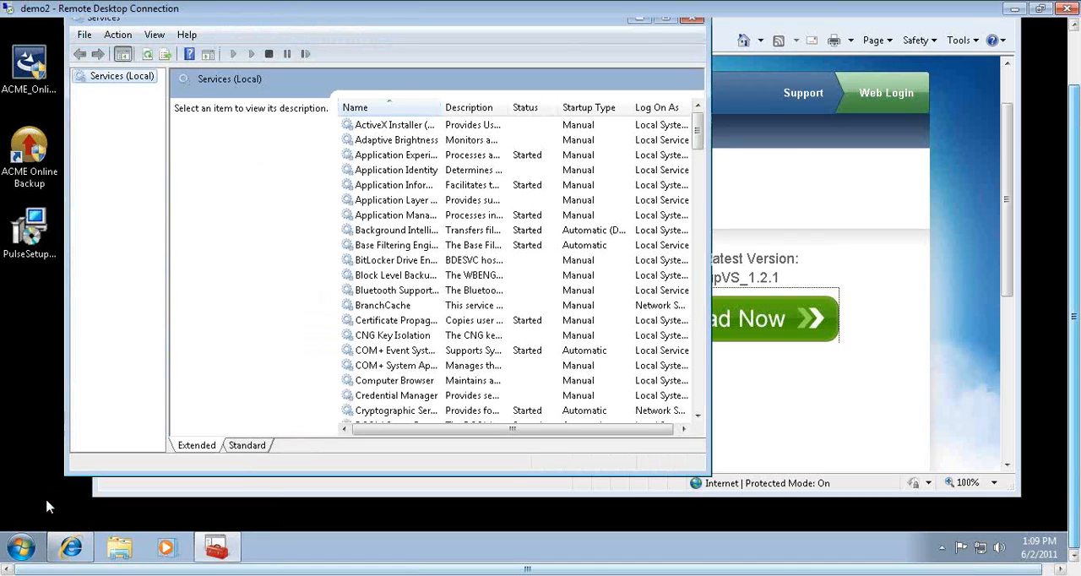
- Find PulseManagementService in the services list, widen the Name column to read it in full, and start the service
click(390, 201)
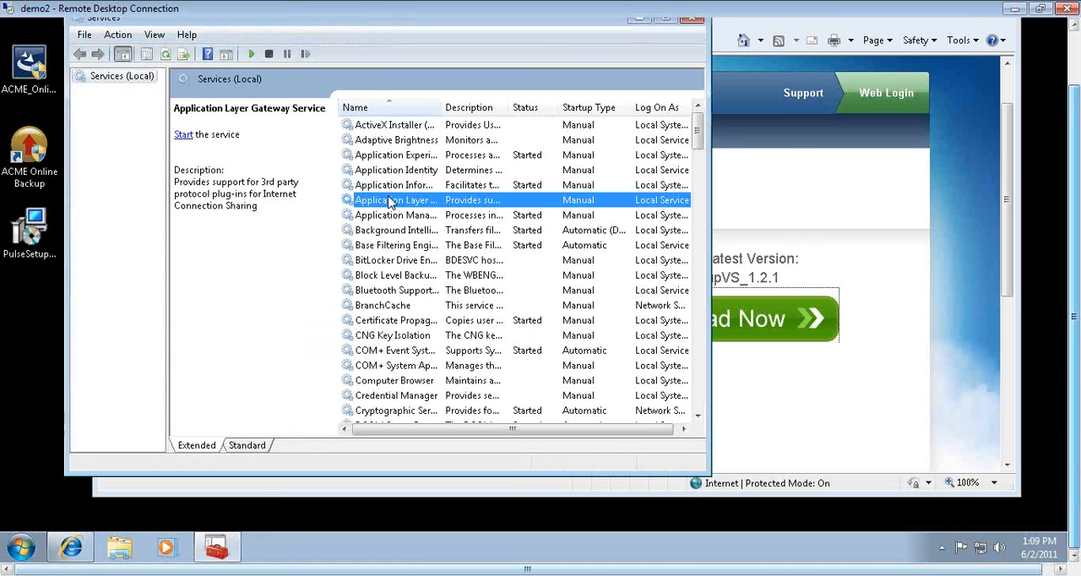
text(pu)
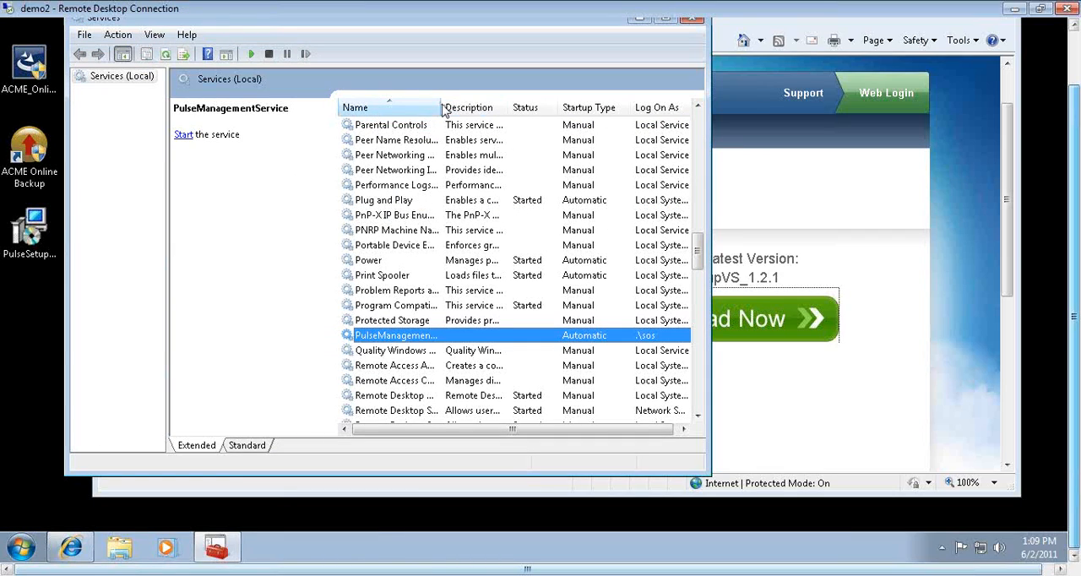
drag(441, 103, 529, 103)
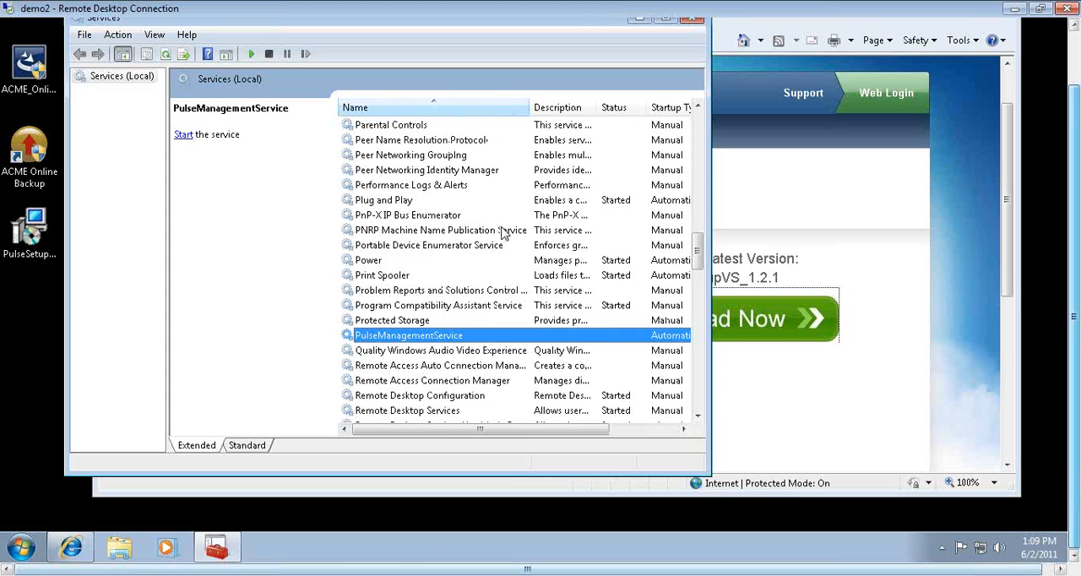
right_click(405, 338)
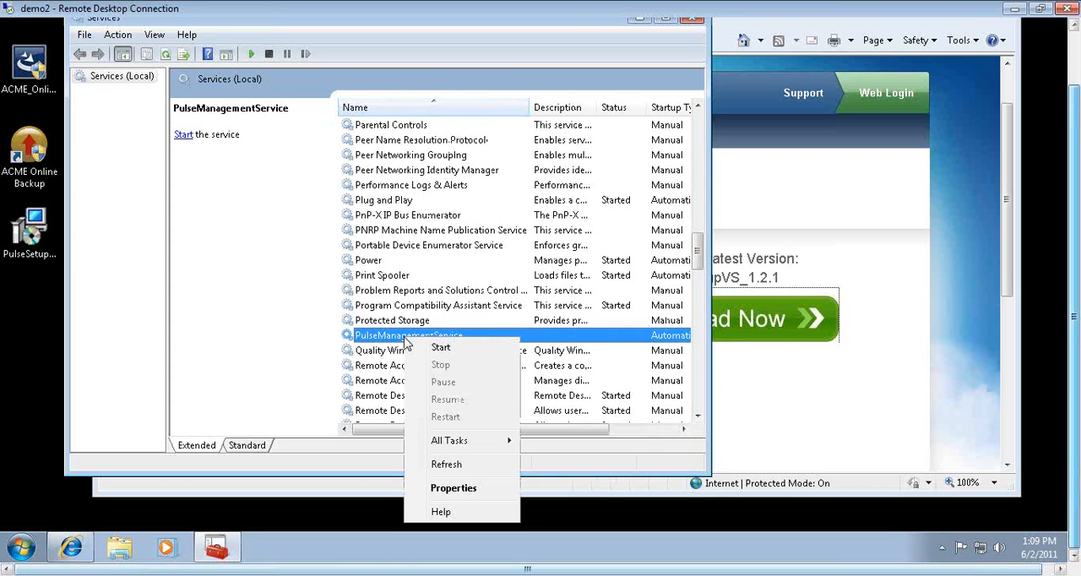
click(443, 347)
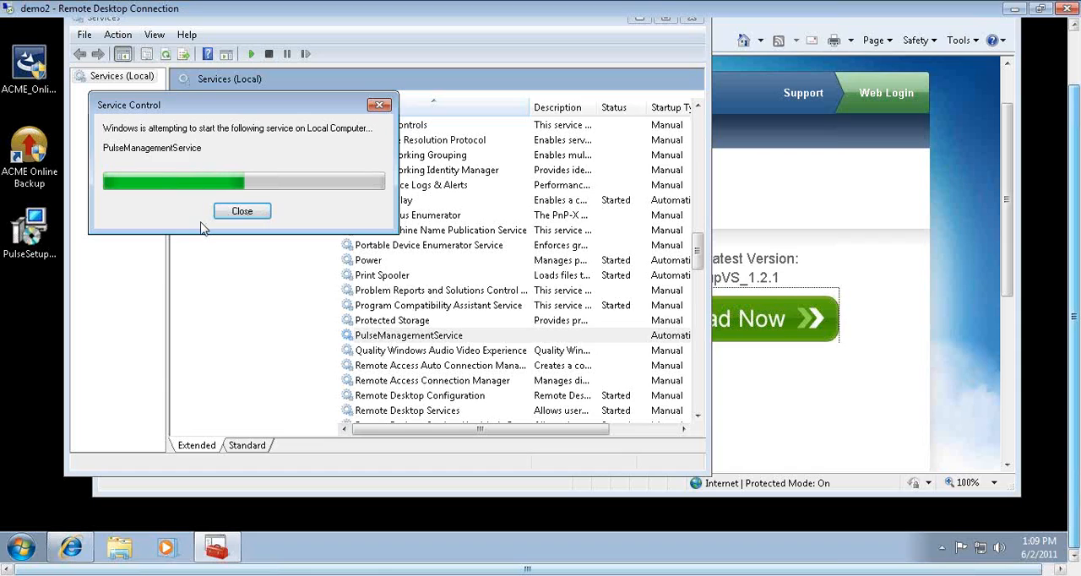
- Switch to Internet Explorer, load pulse2.sosonlinebackup.com/blueskyadmin/, and shift the browser window so its title bar is visible
click(1007, 146)
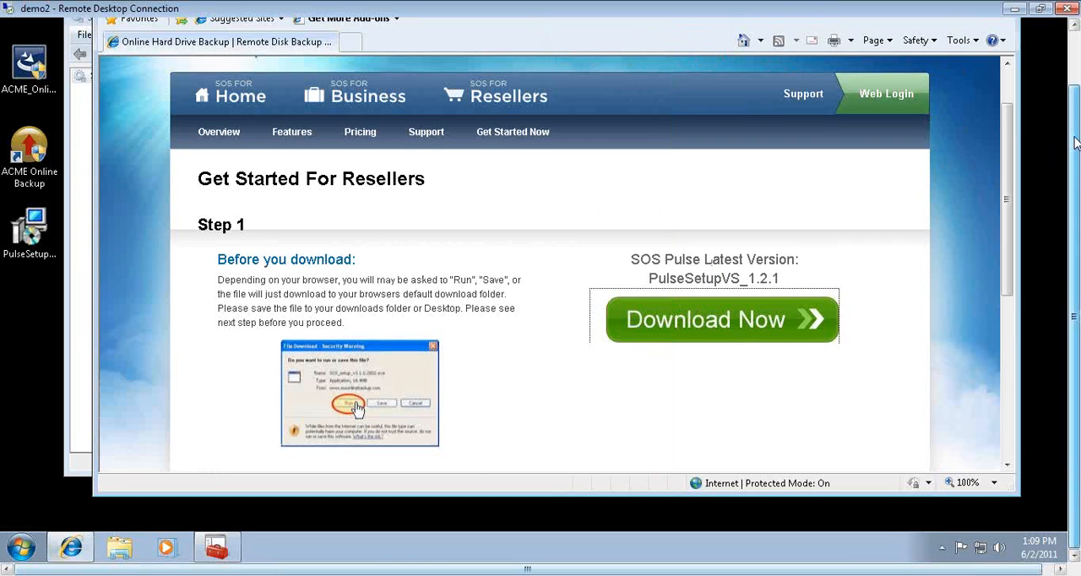
drag(1074, 141, 1074, 107)
click(434, 34)
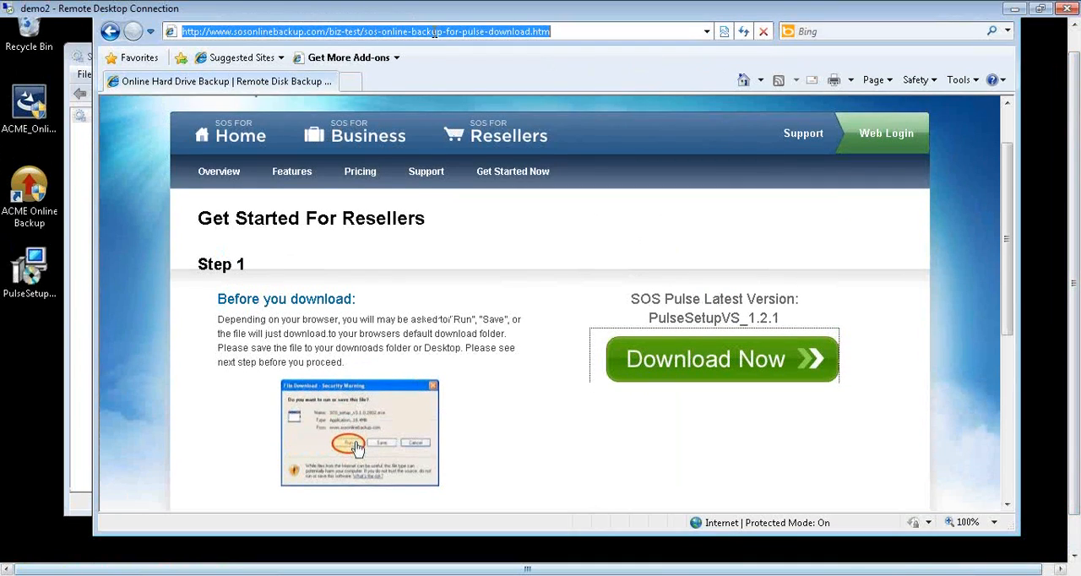
text(pulse2.sosonline)
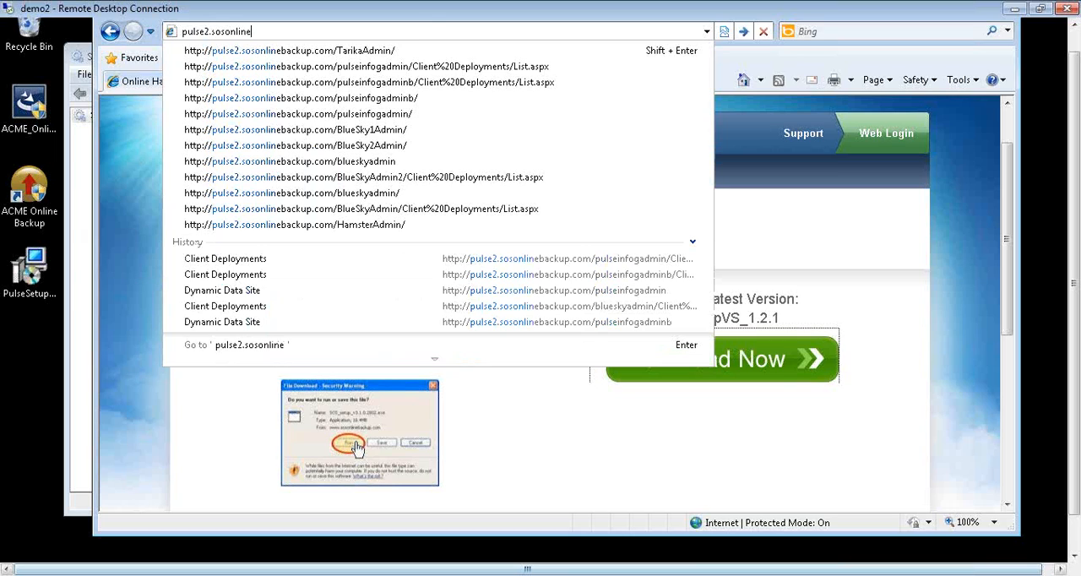
text(backup.com/blue)
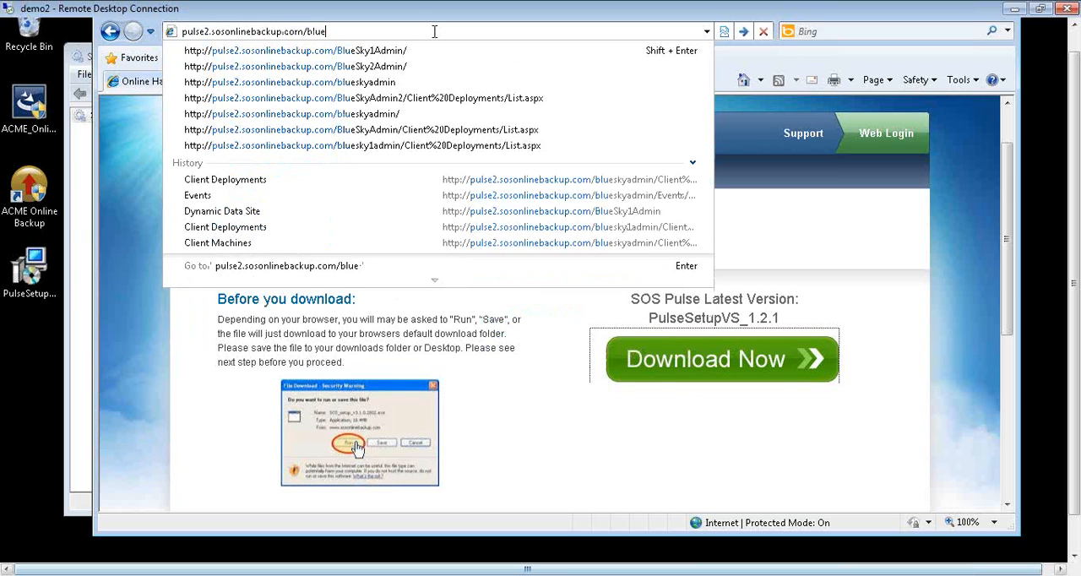
text(skyadmin/)
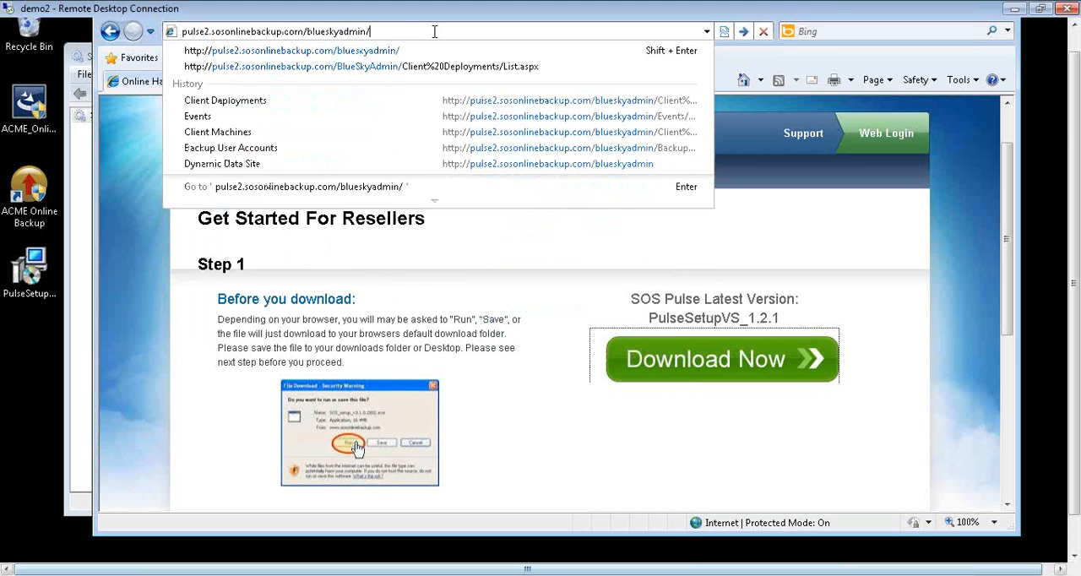
key(Return)
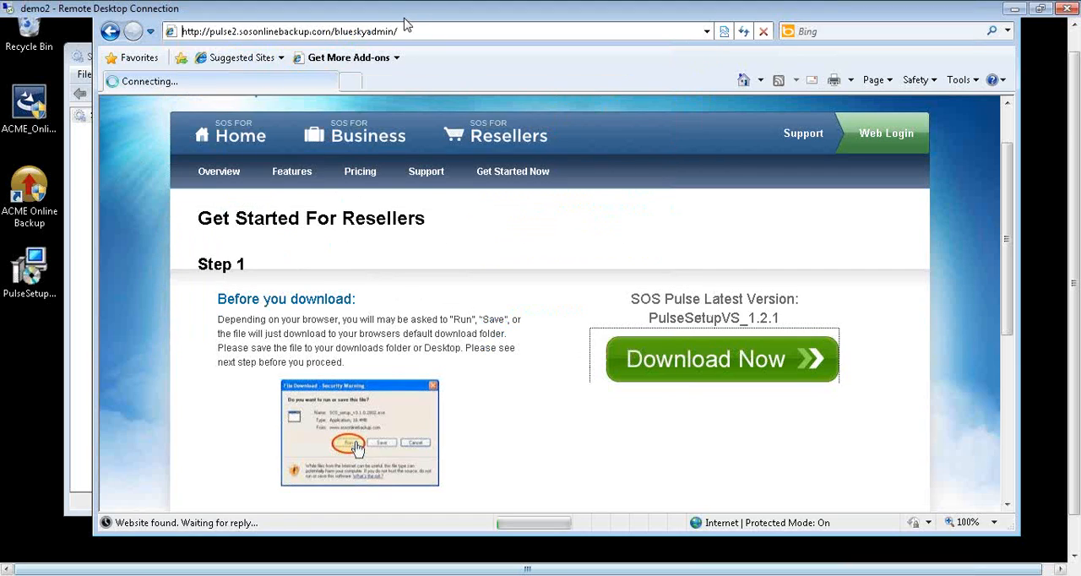
mouse_move(404, 20)
mouse_down()
mouse_move(405, 49)
mouse_move(405, 35)
mouse_up()
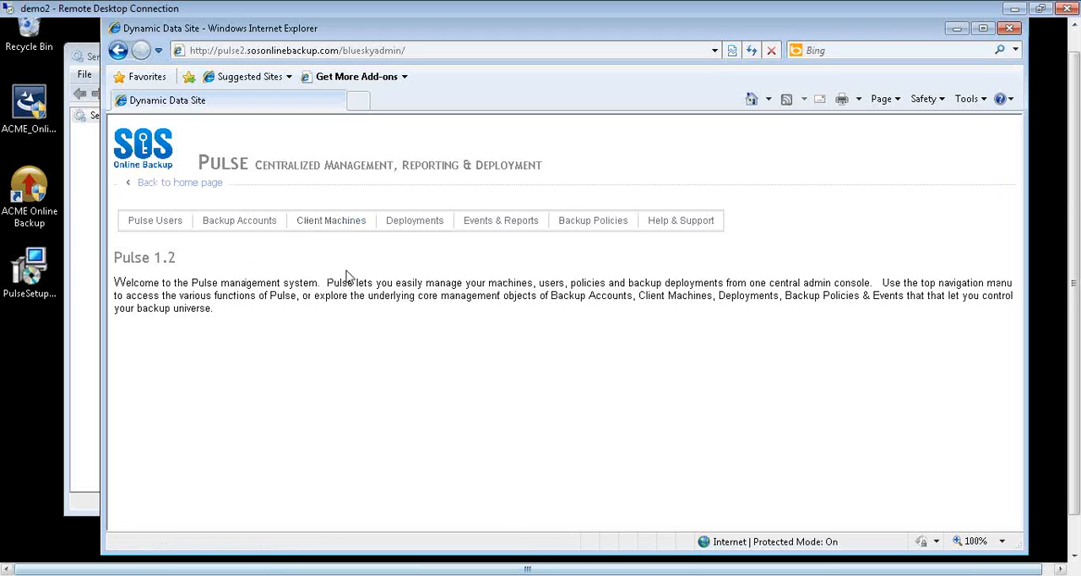
- View the backup accounts in Pulse and open the client deployments of the pulsedemo11 account
mouse_move(321, 226)
mouse_move(258, 228)
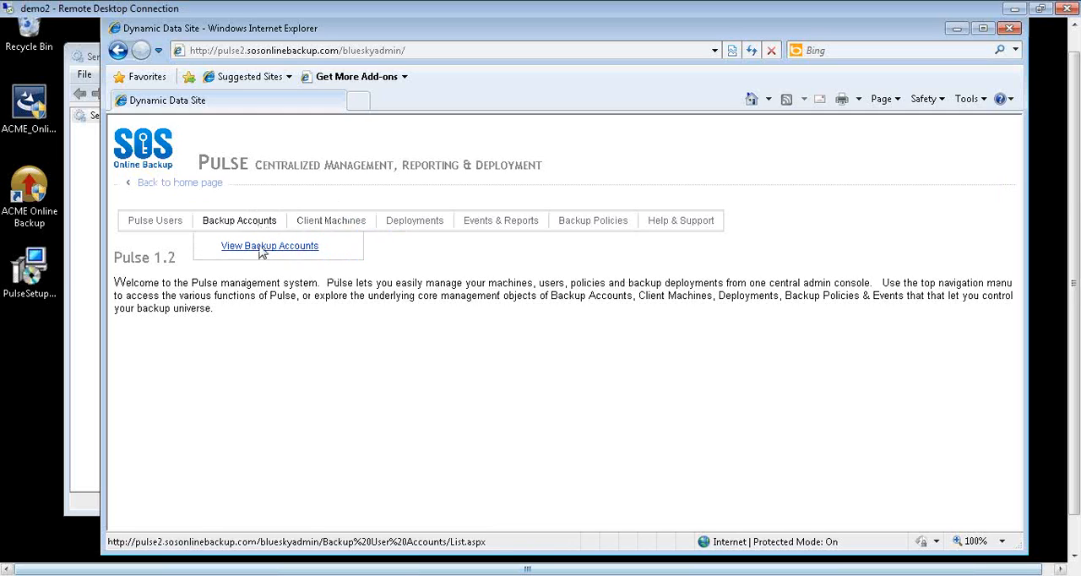
click(262, 250)
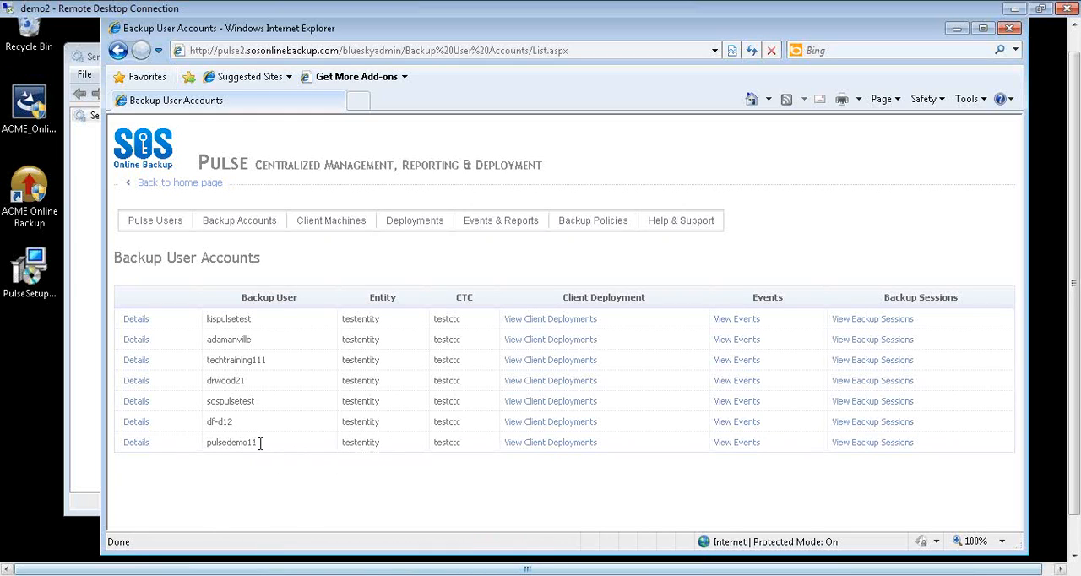
click(550, 446)
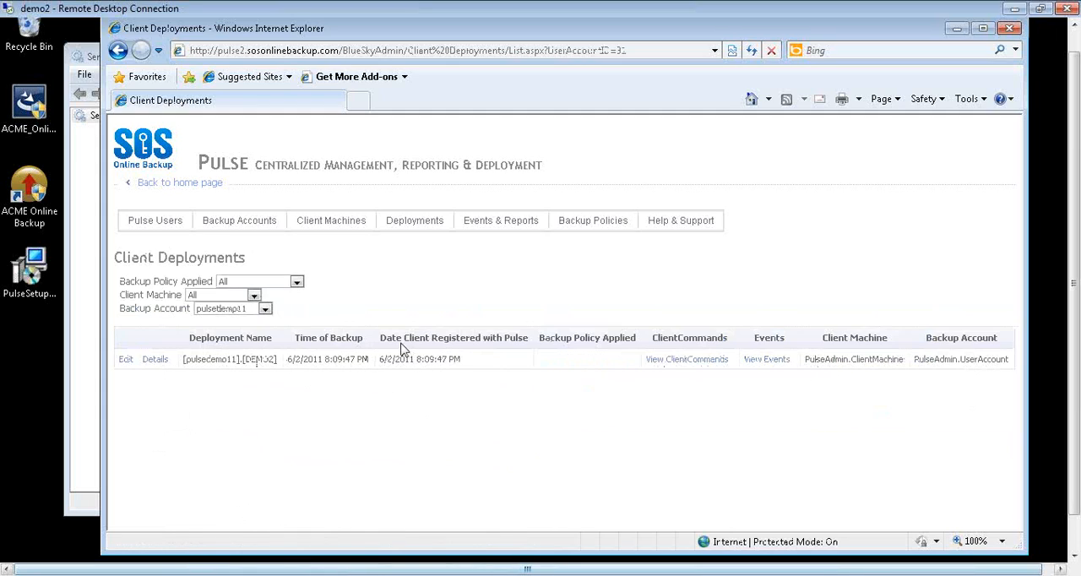
- View the client machines list and examine the full details of the DEMO2 machine
mouse_move(341, 232)
click(348, 250)
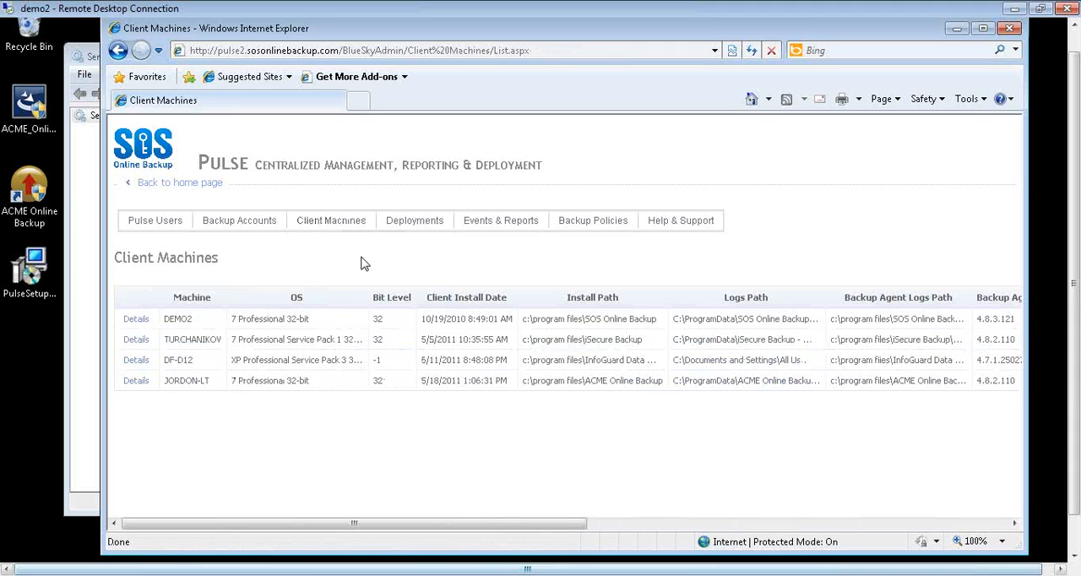
click(135, 318)
scroll(290, 325, down, 2)
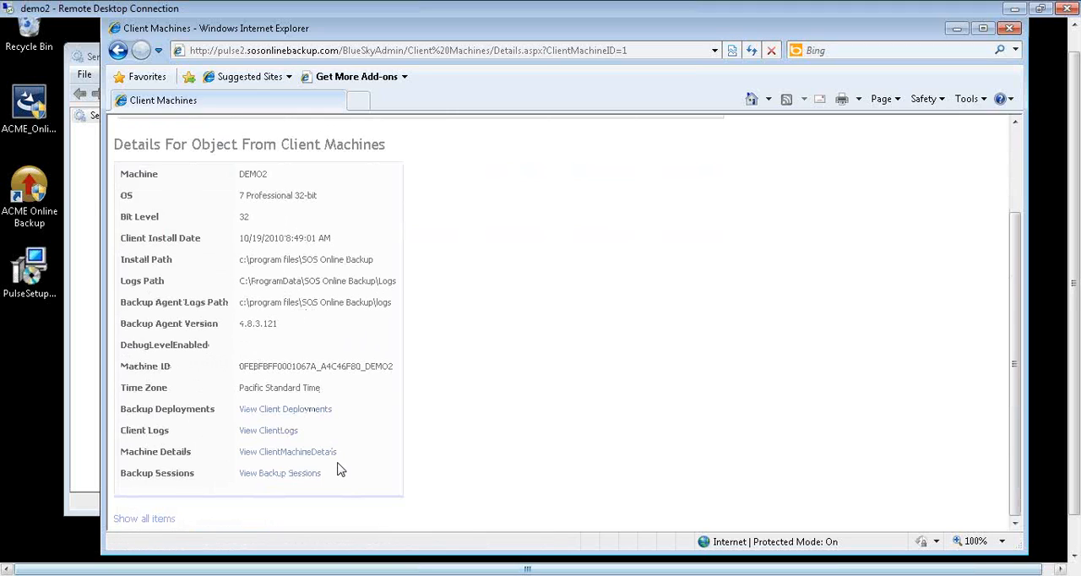
scroll(341, 471, up, 2)
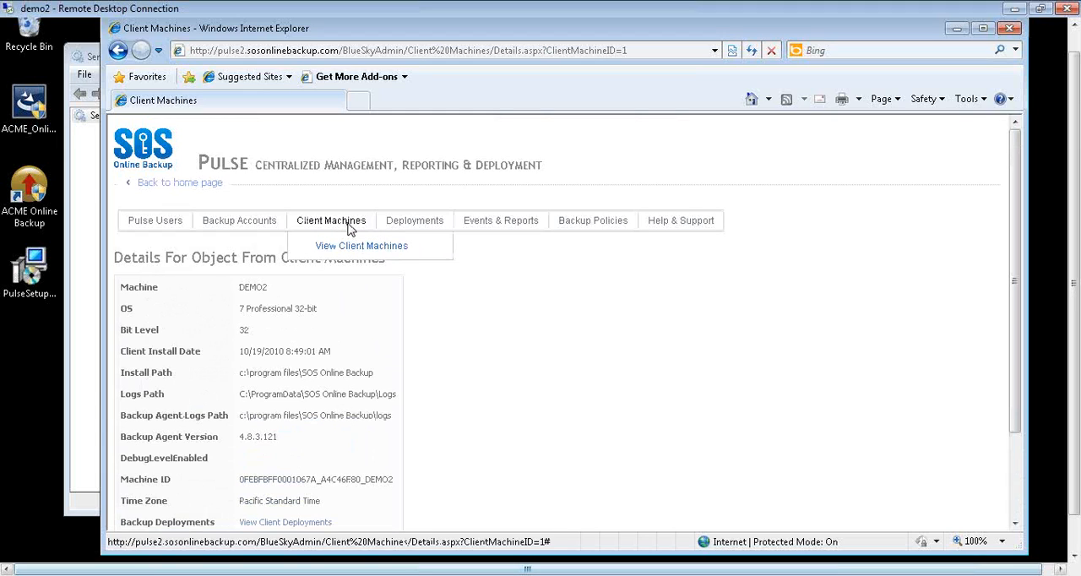
- View all client deployments and sort them by the date the client registered with Pulse, newest first
mouse_move(415, 224)
click(437, 251)
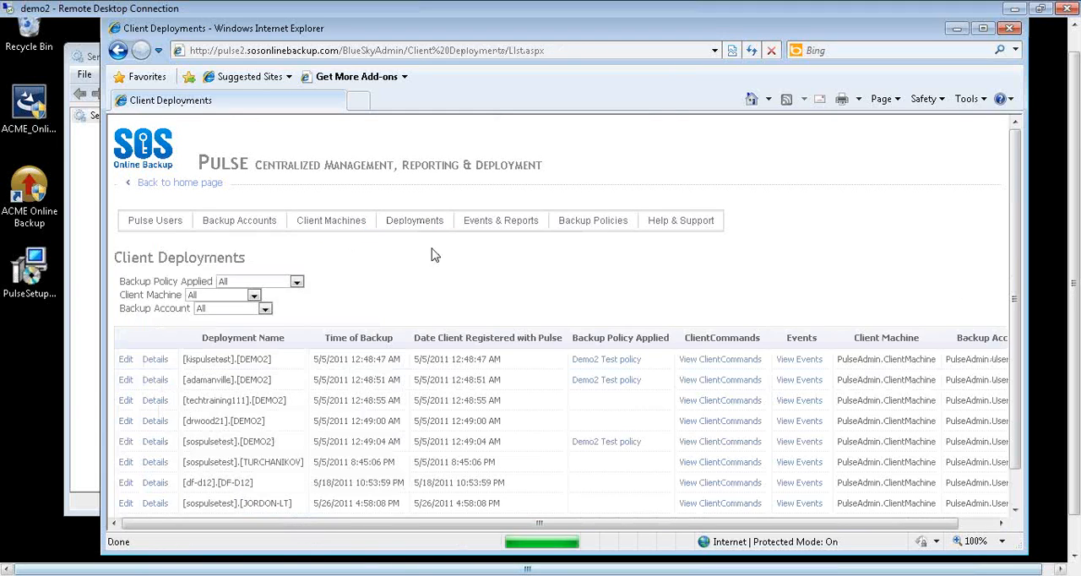
scroll(336, 313, down, 1)
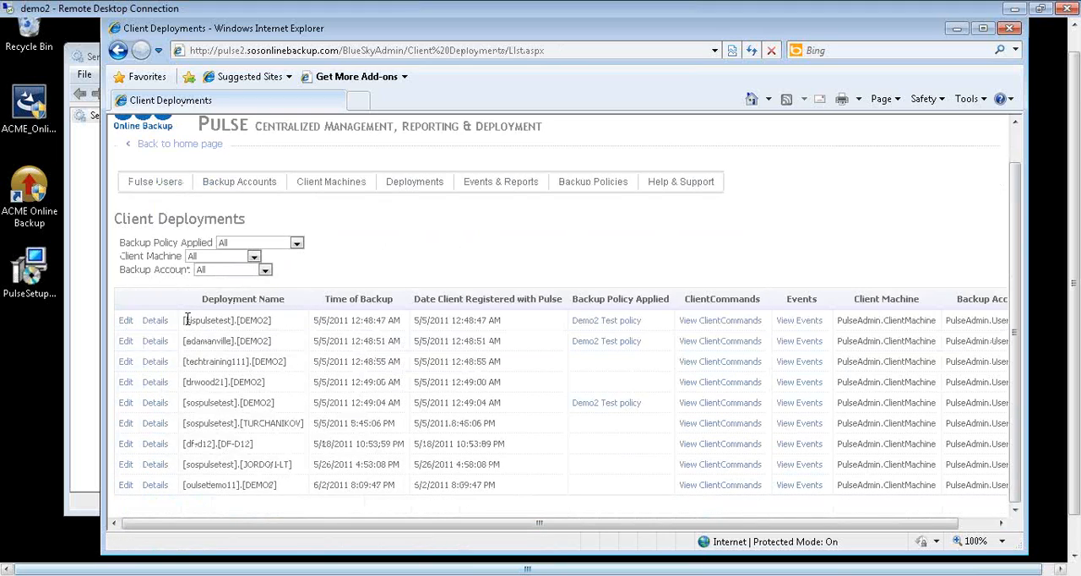
click(438, 300)
click(453, 339)
scroll(414, 306, down, 1)
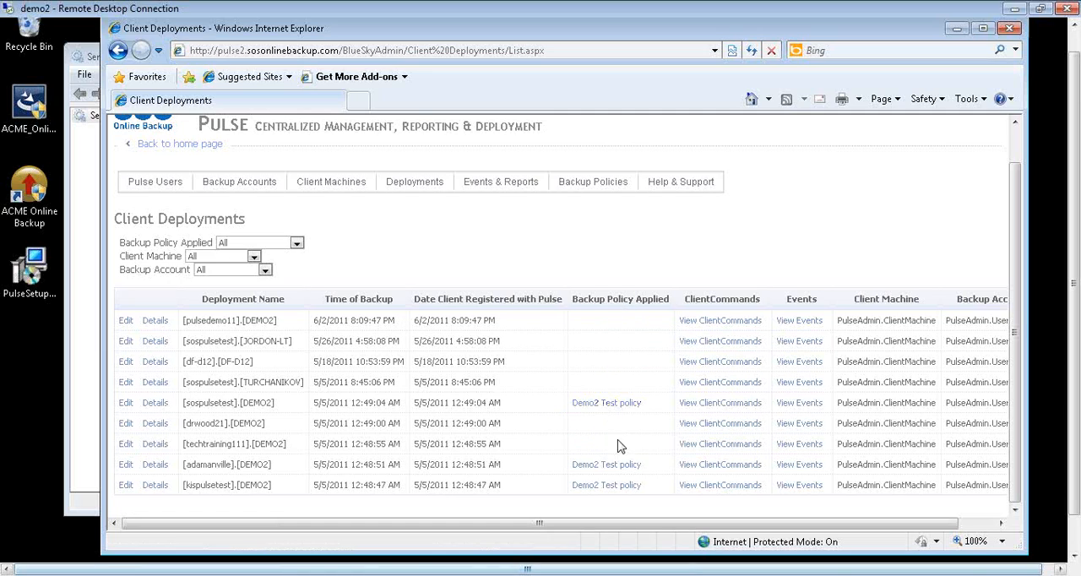
- Open the Demo2 Test policy applied to the sospulsetest deployment on DEMO2 in a new tab and review its details
middle_click(607, 408)
click(355, 100)
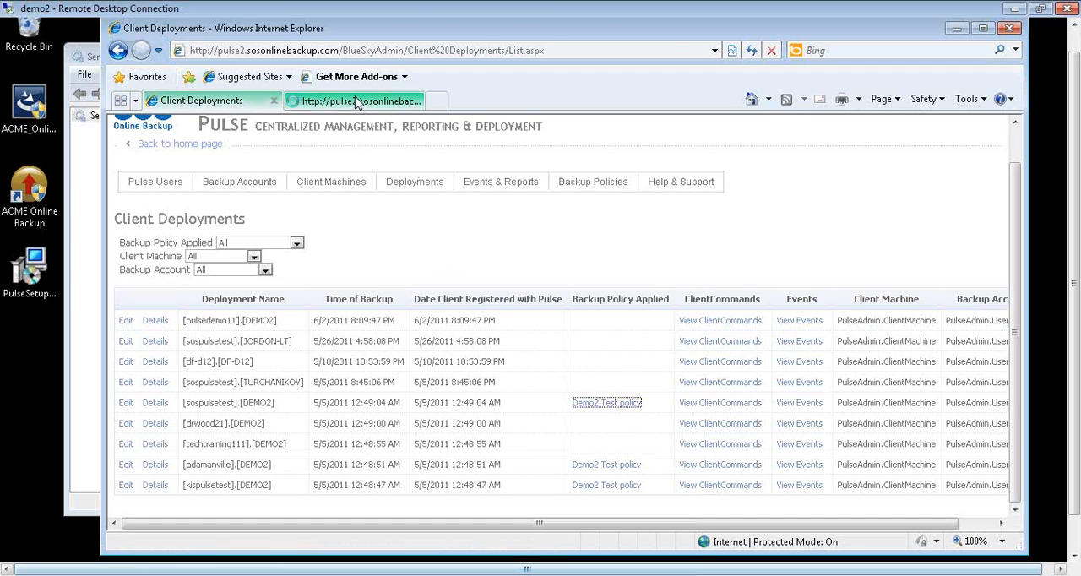
scroll(397, 376, down, 2)
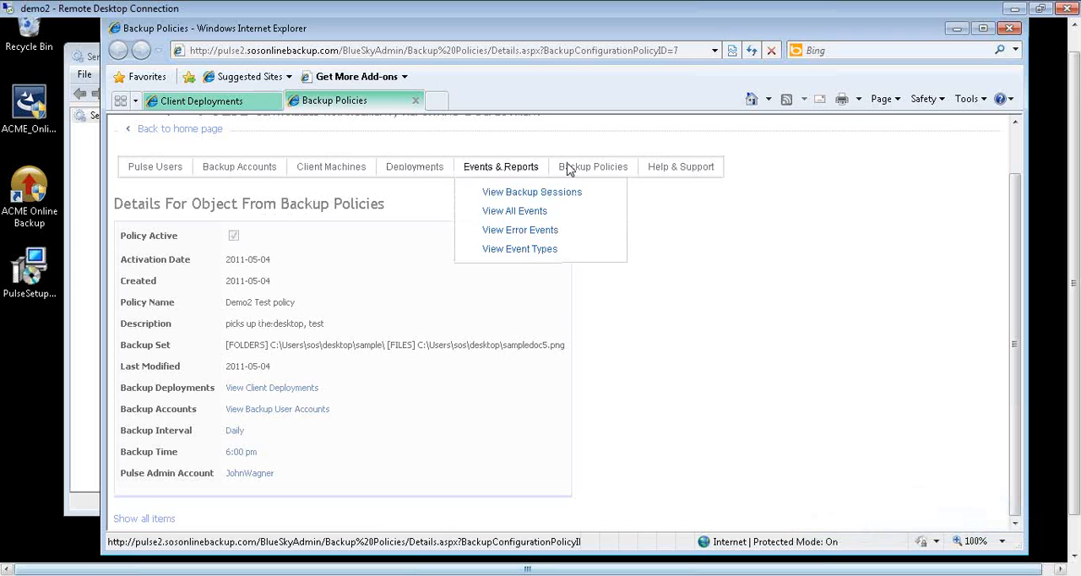
- View the list of backup policies and open the Demo2 Test policy for editing
mouse_move(565, 166)
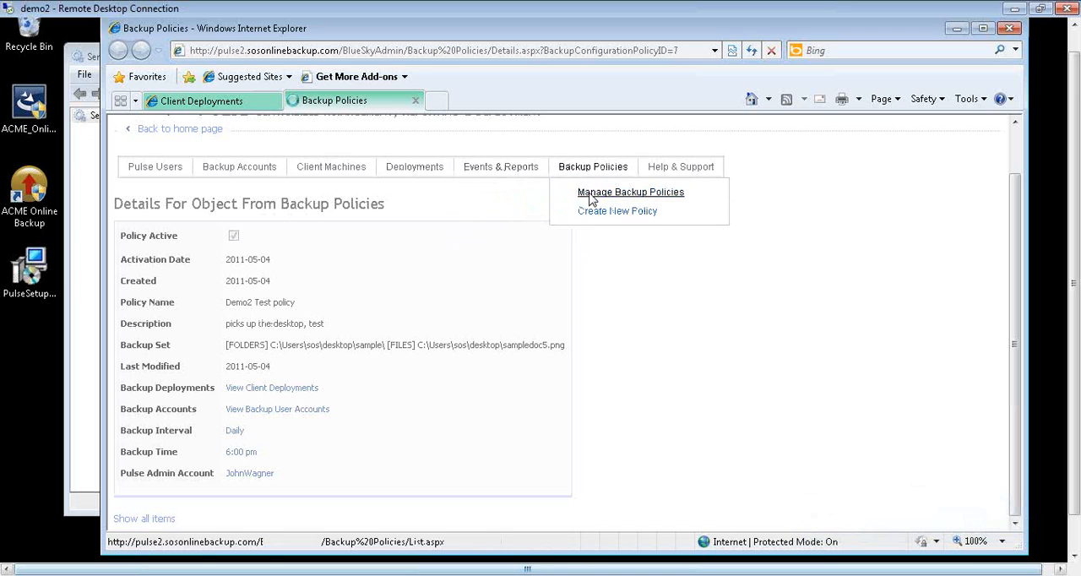
click(591, 194)
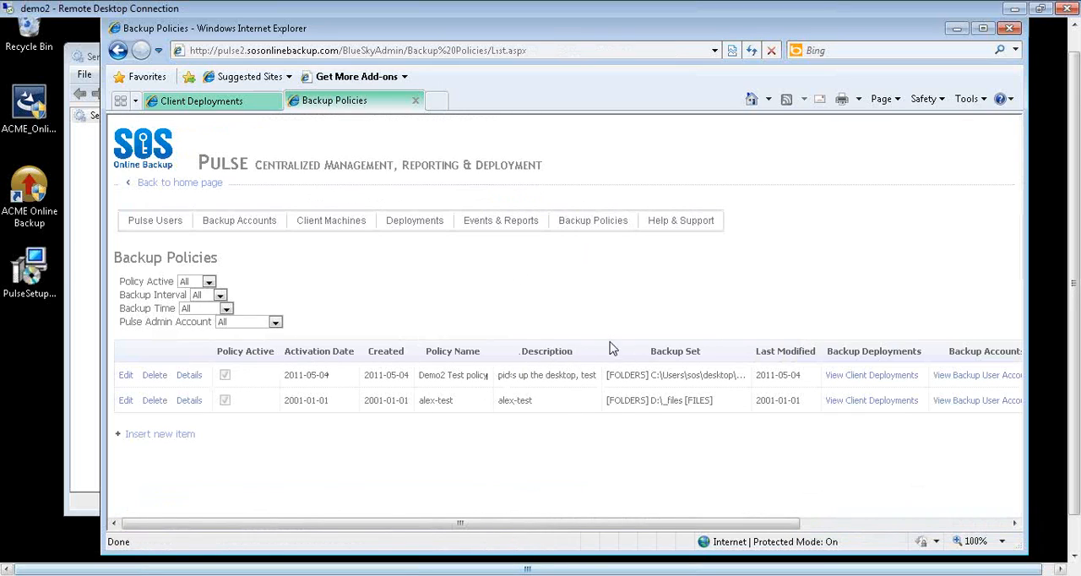
click(126, 376)
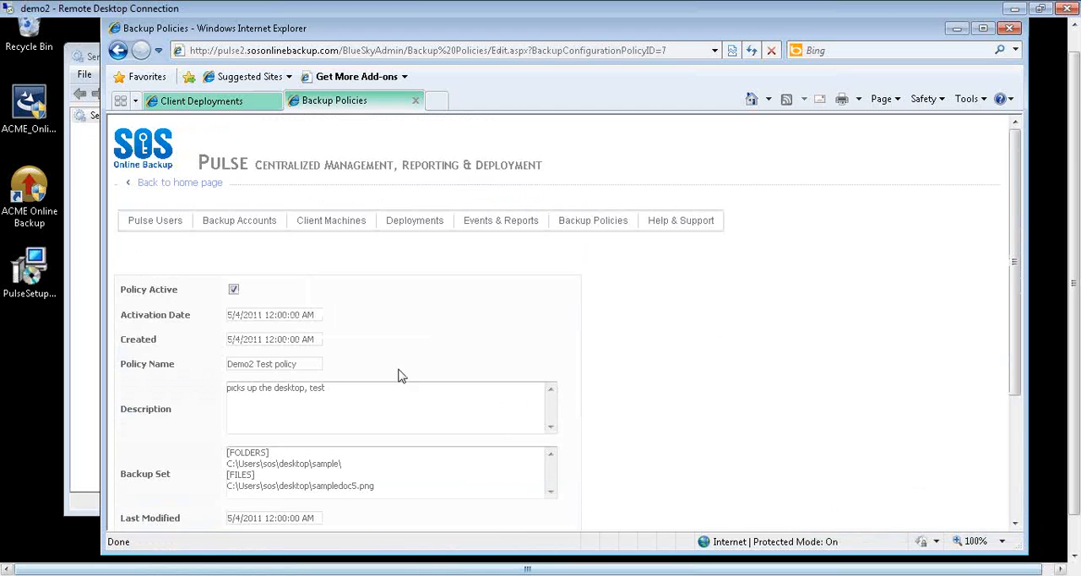
scroll(401, 376, down, 3)
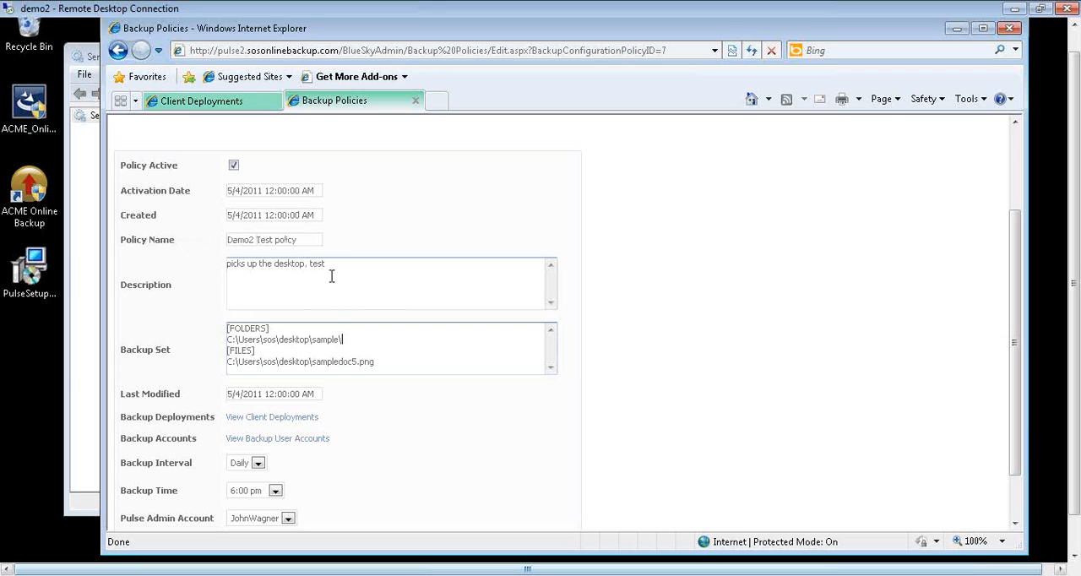
- Examine the folder and file entries in the policy's backup set, along with its interval, time and admin account settings
drag(276, 330, 205, 327)
click(291, 326)
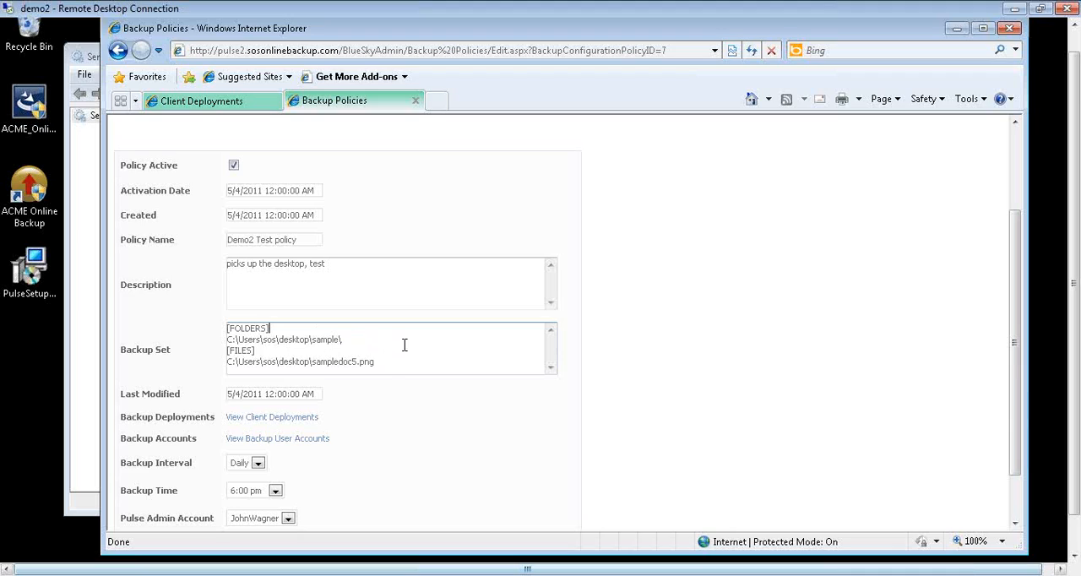
drag(239, 355, 199, 355)
click(281, 354)
drag(391, 361, 231, 368)
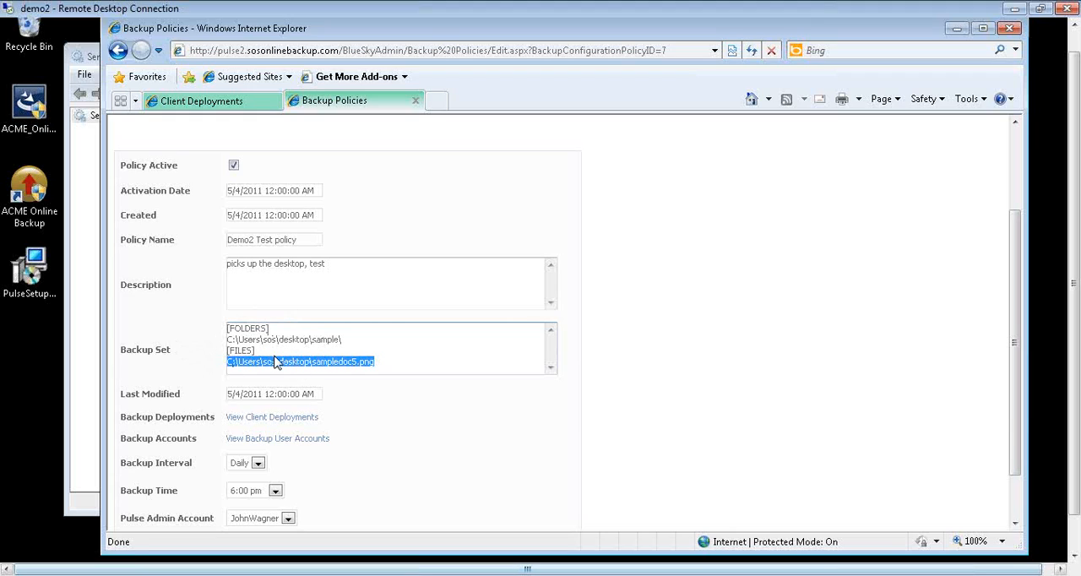
click(354, 338)
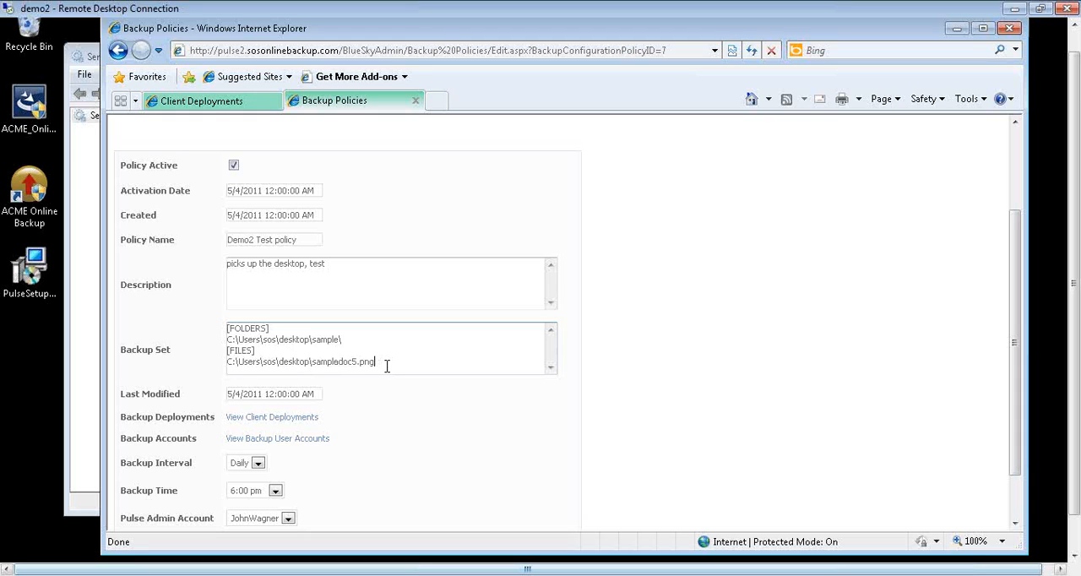
scroll(389, 397, down, 1)
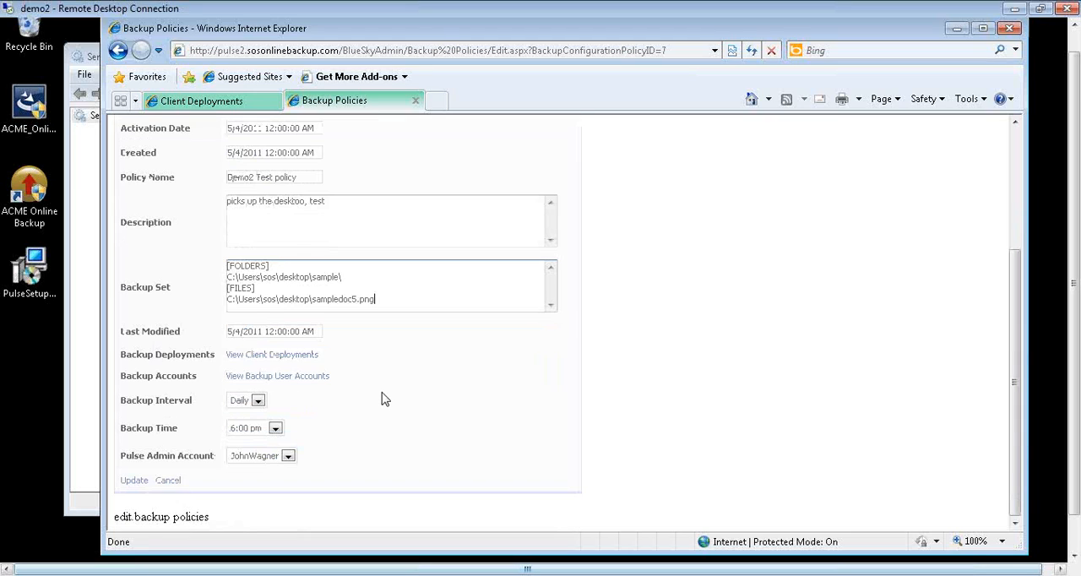
scroll(393, 414, up, 3)
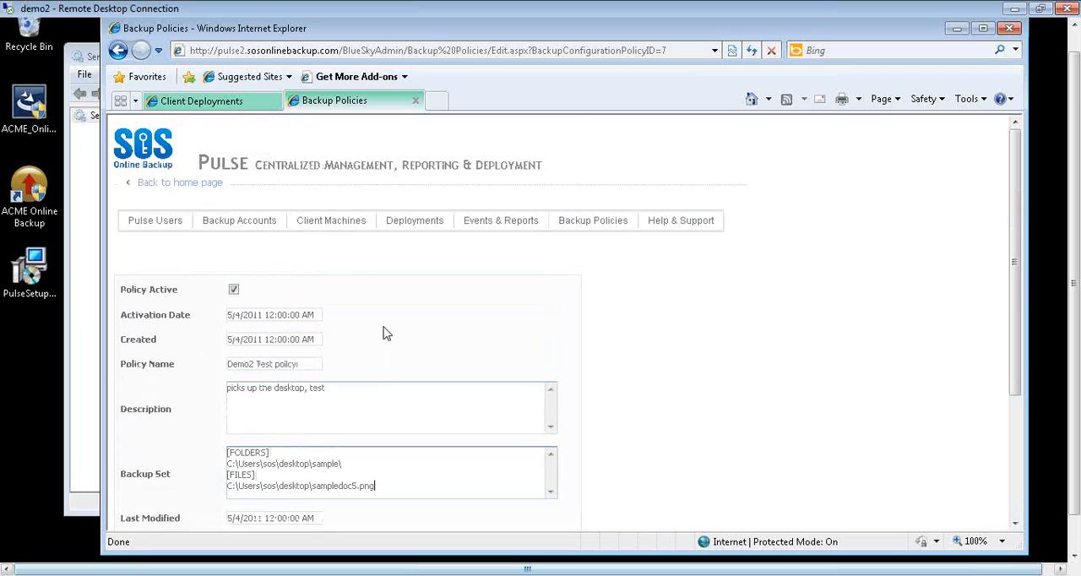
- View all events sorted by time, newest first, and review the available event type filters, keeping the filter on All
mouse_move(499, 229)
click(505, 266)
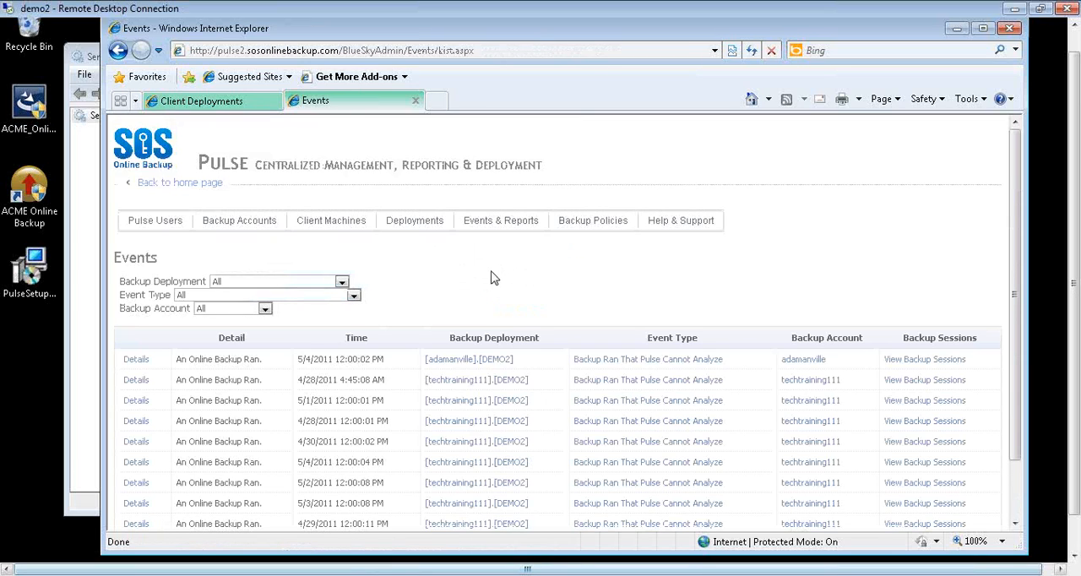
click(358, 342)
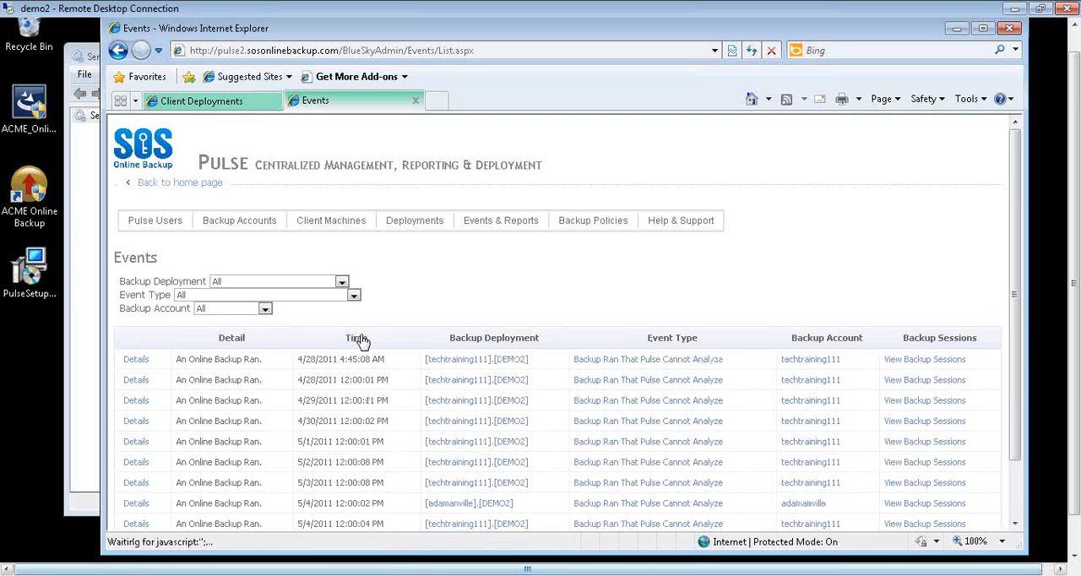
click(363, 342)
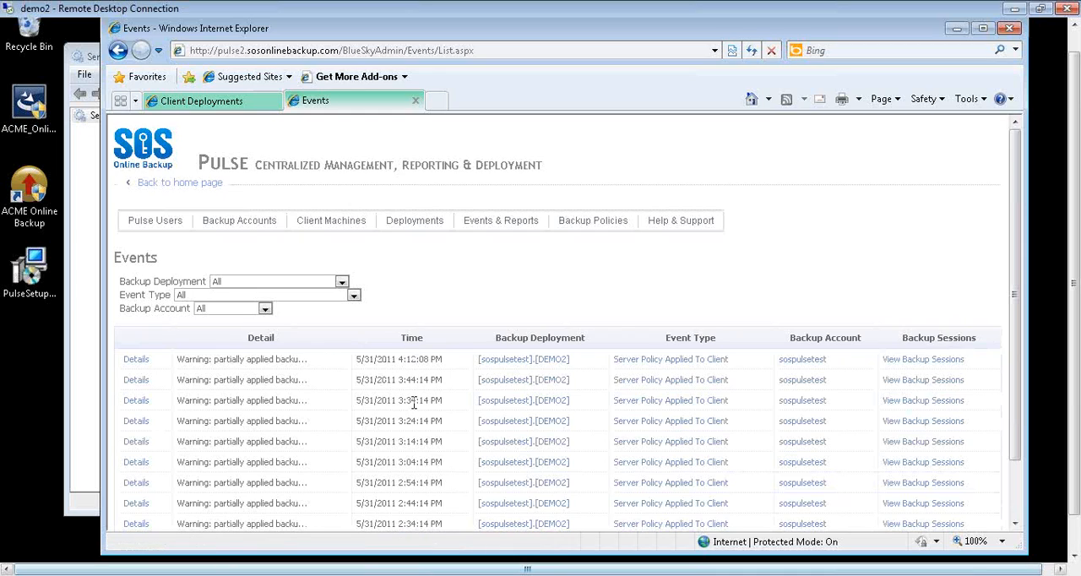
click(353, 297)
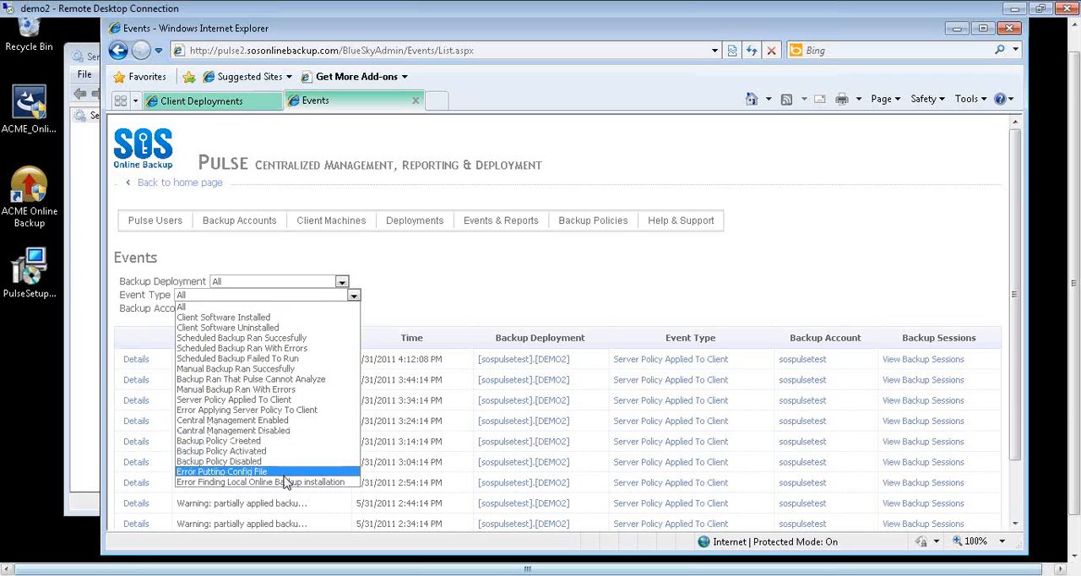
click(241, 307)
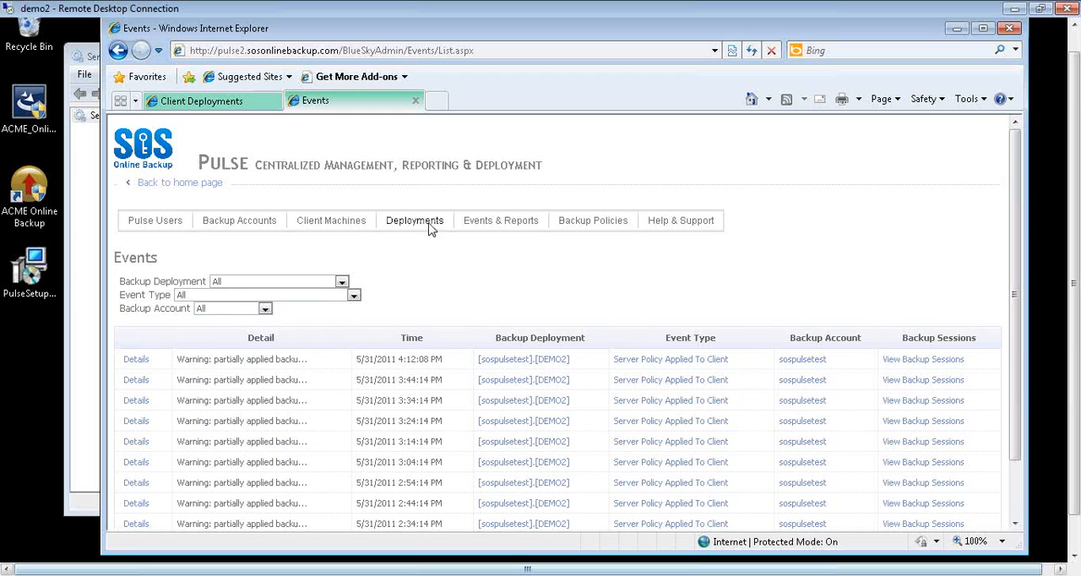
- View the backup sessions and examine the details and detailed backup log of the session started 5/4/2011 12:00:02 PM
mouse_move(426, 230)
mouse_move(484, 223)
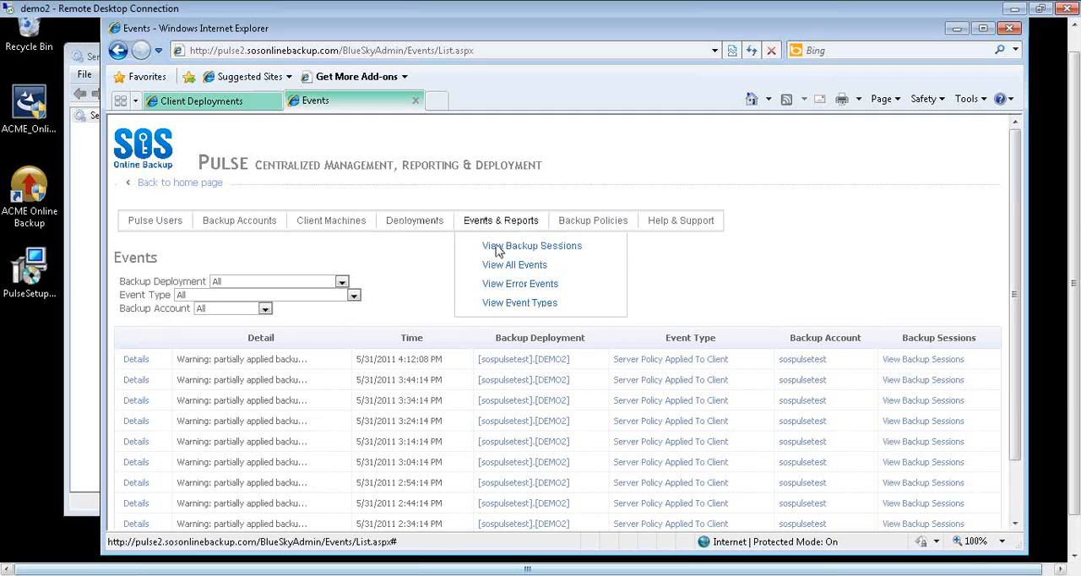
click(500, 246)
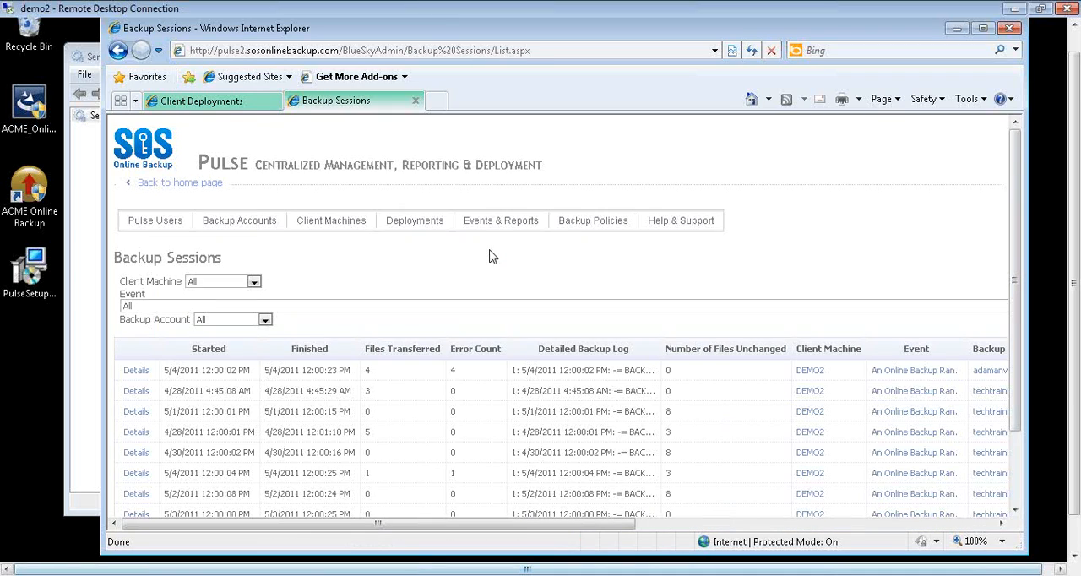
scroll(489, 255, down, 2)
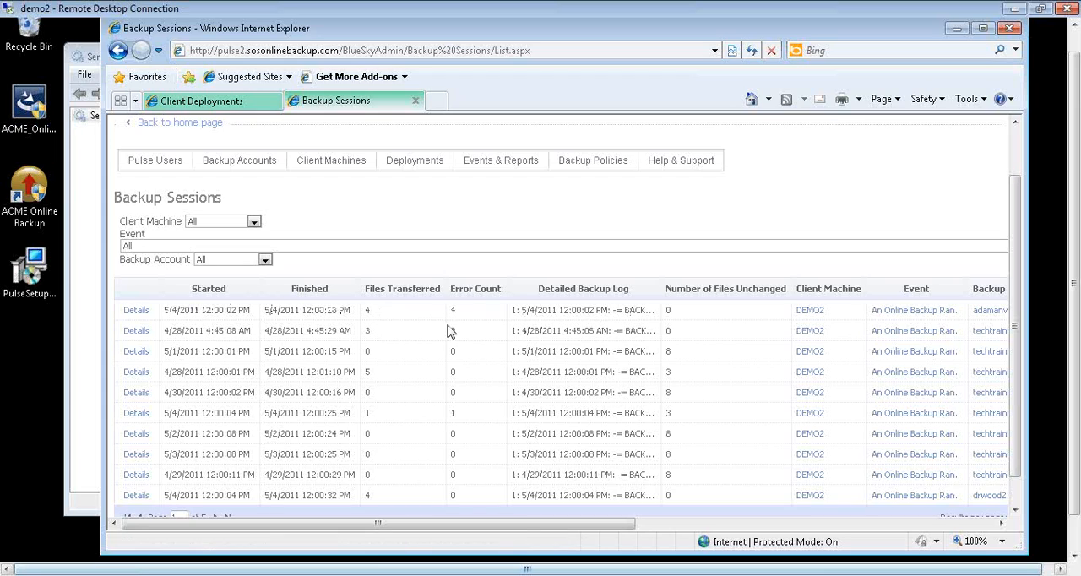
click(136, 310)
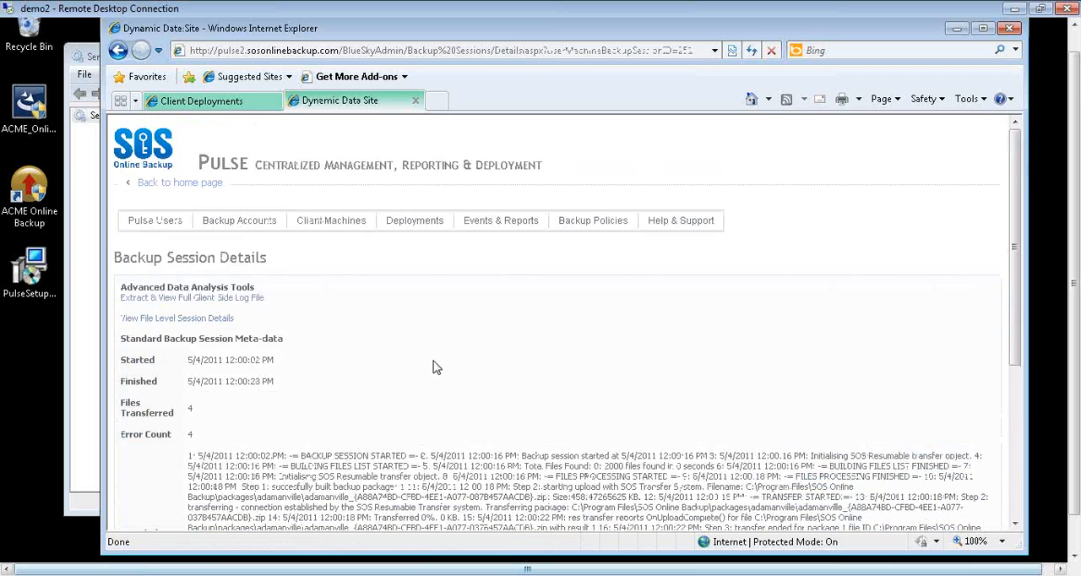
scroll(432, 367, down, 3)
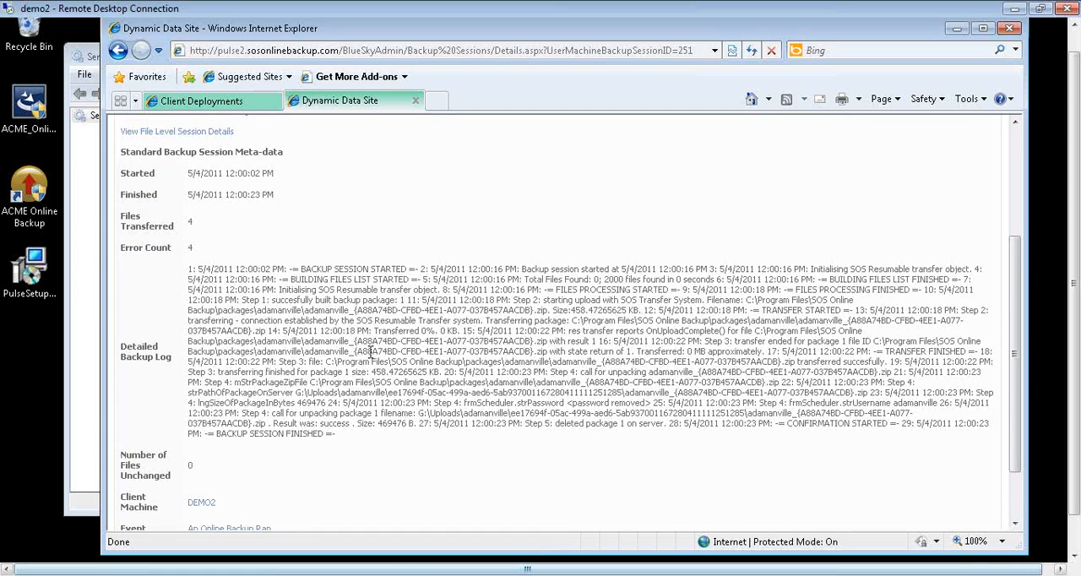
scroll(371, 351, down, 1)
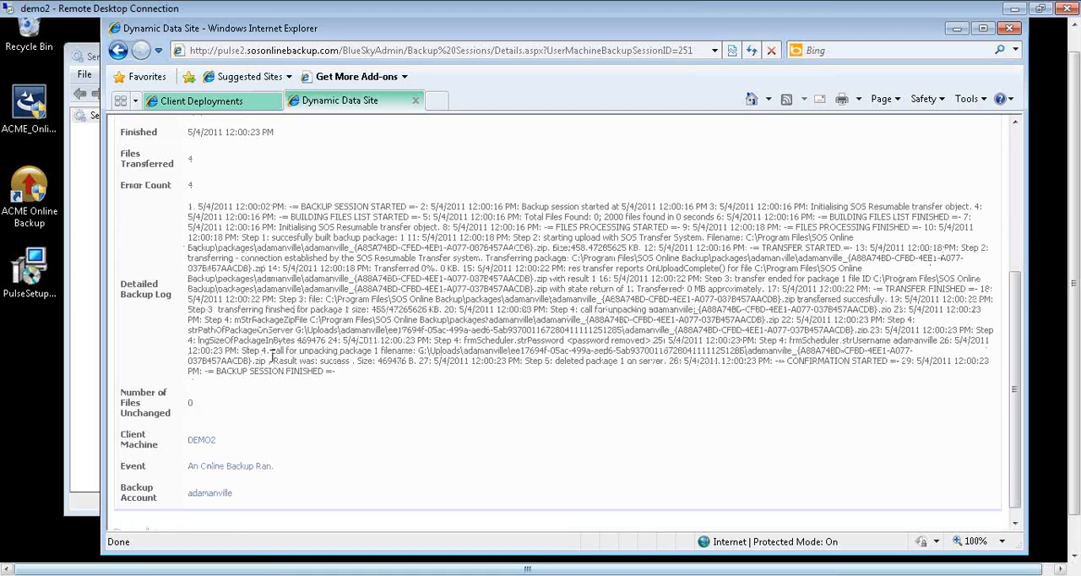
scroll(271, 355, up, 3)
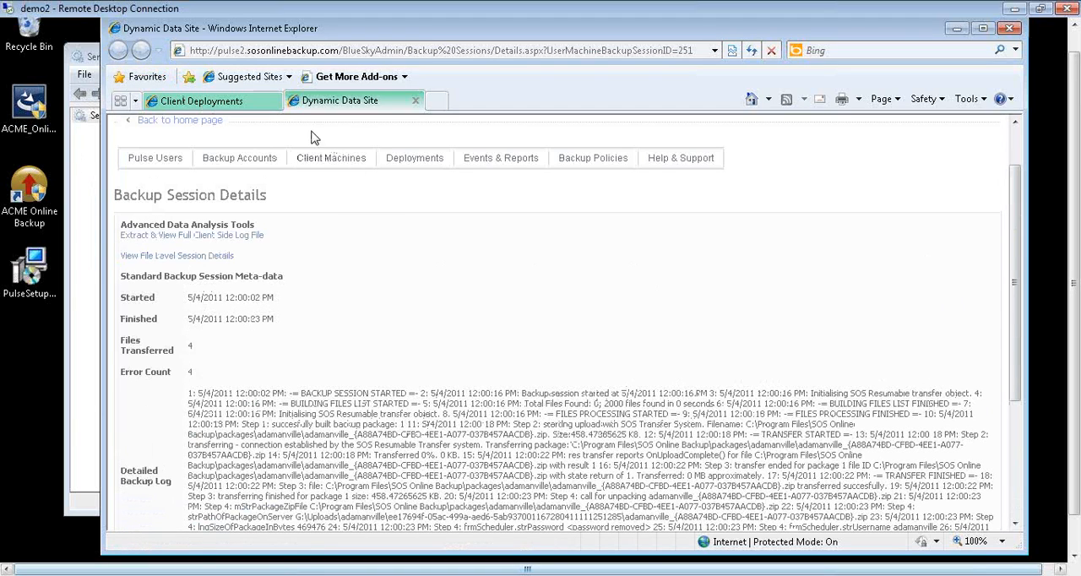
- Return to the list of backup sessions and sort it by finish time, newest first
click(245, 106)
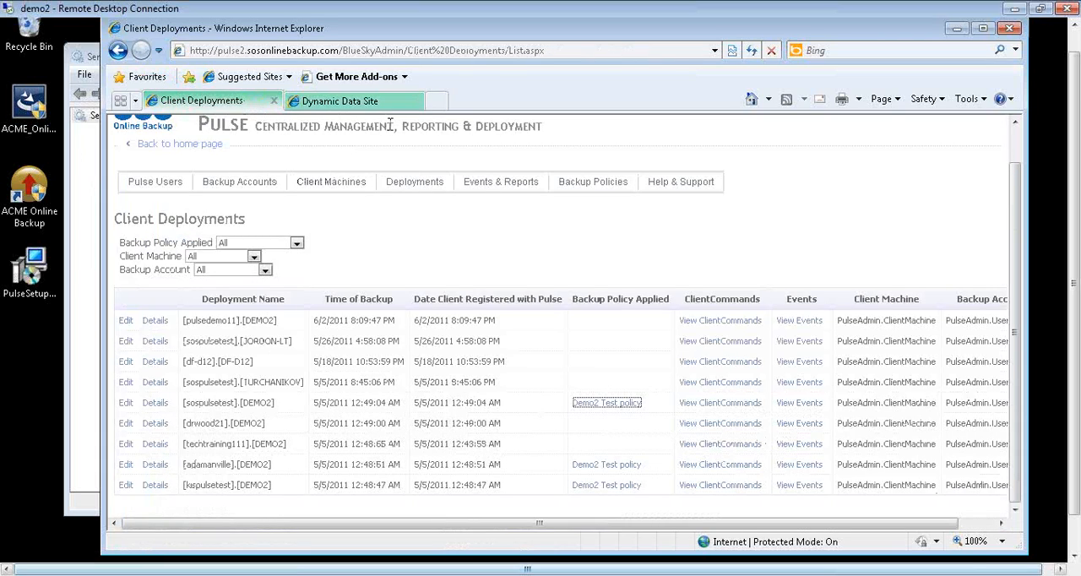
click(389, 105)
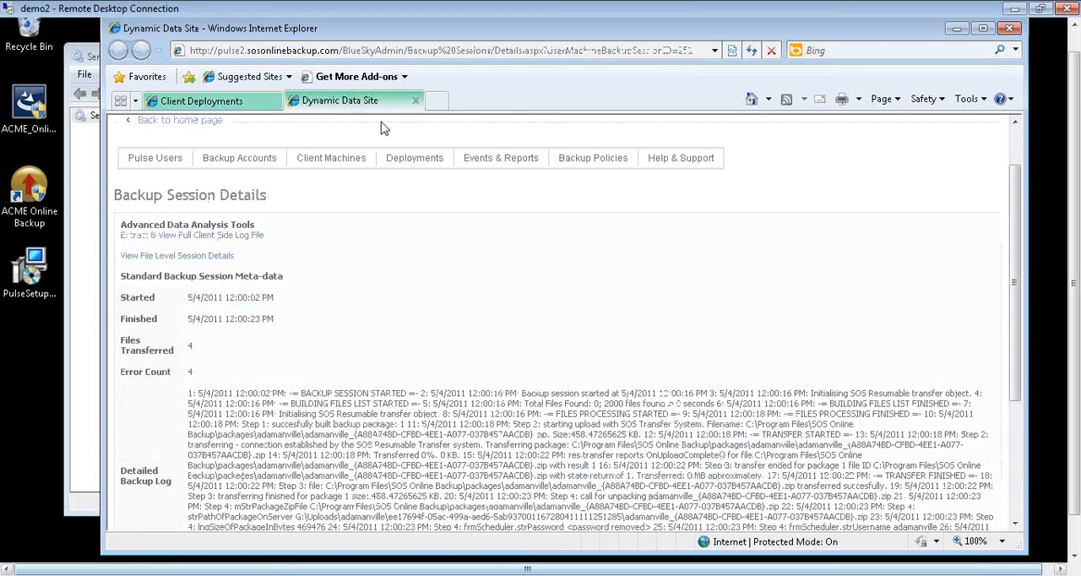
mouse_move(500, 158)
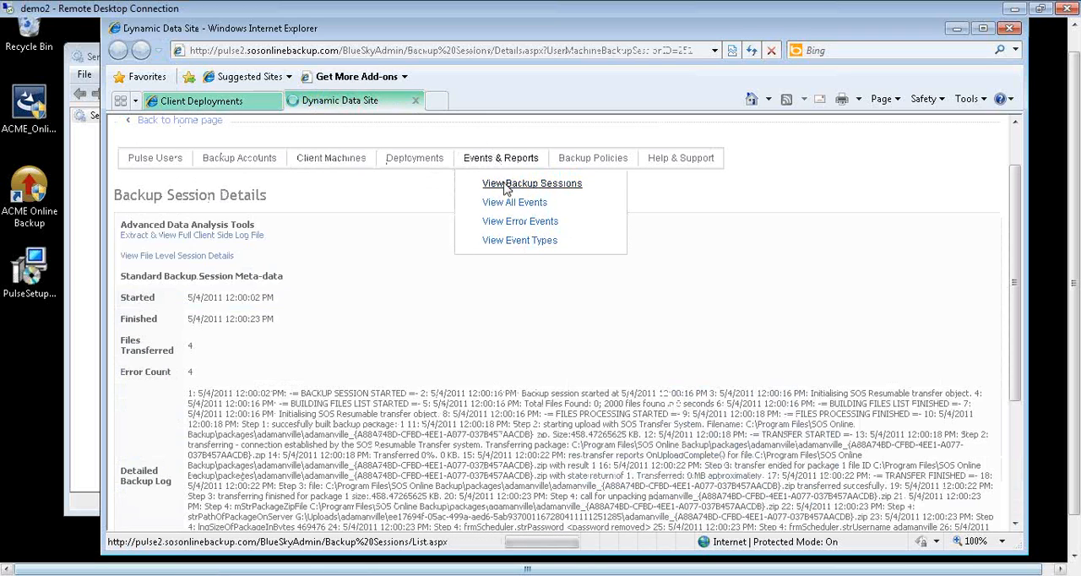
click(504, 184)
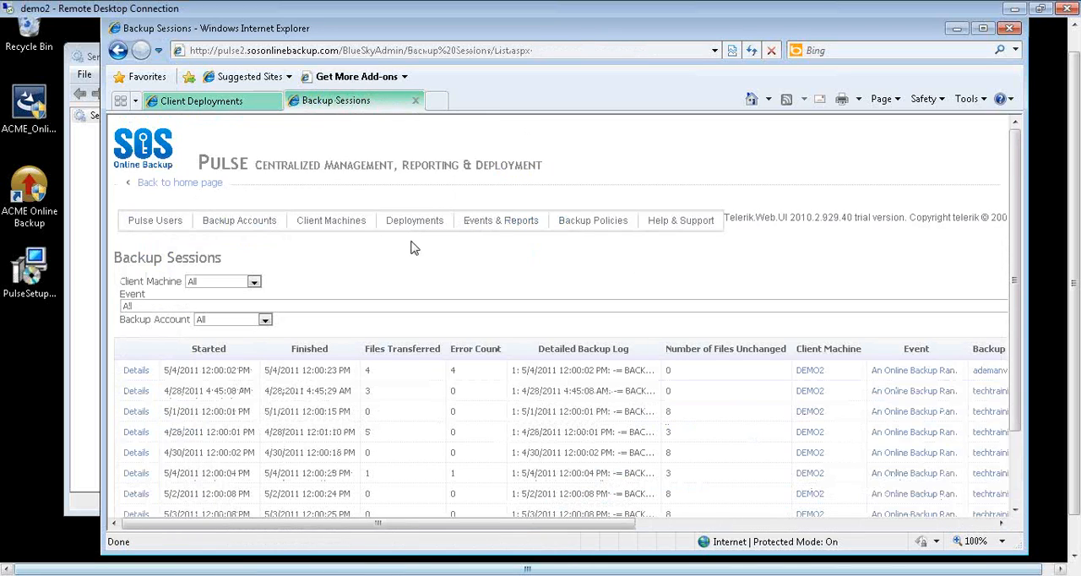
scroll(443, 359, down, 1)
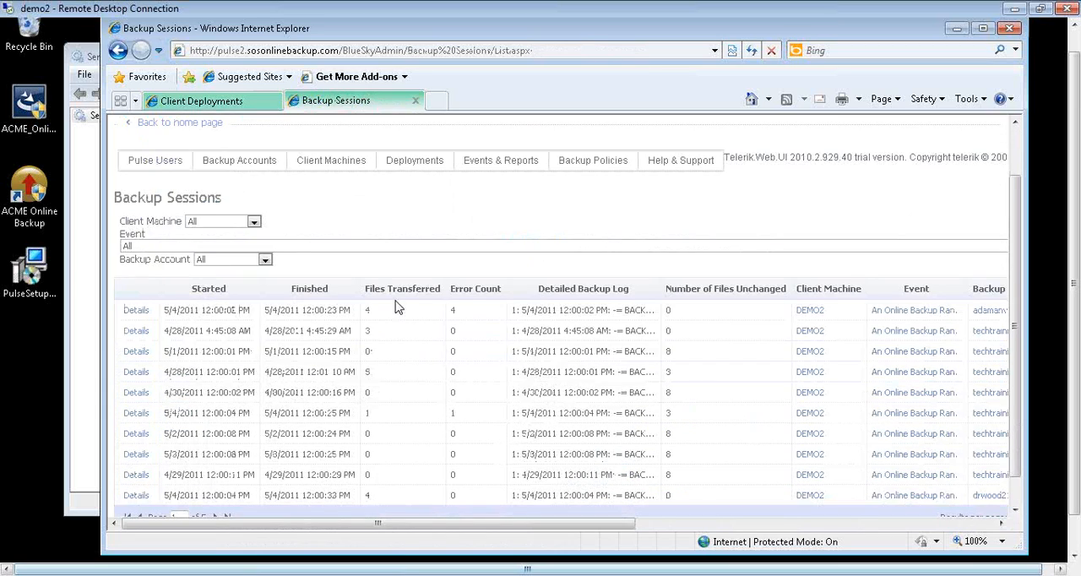
click(308, 289)
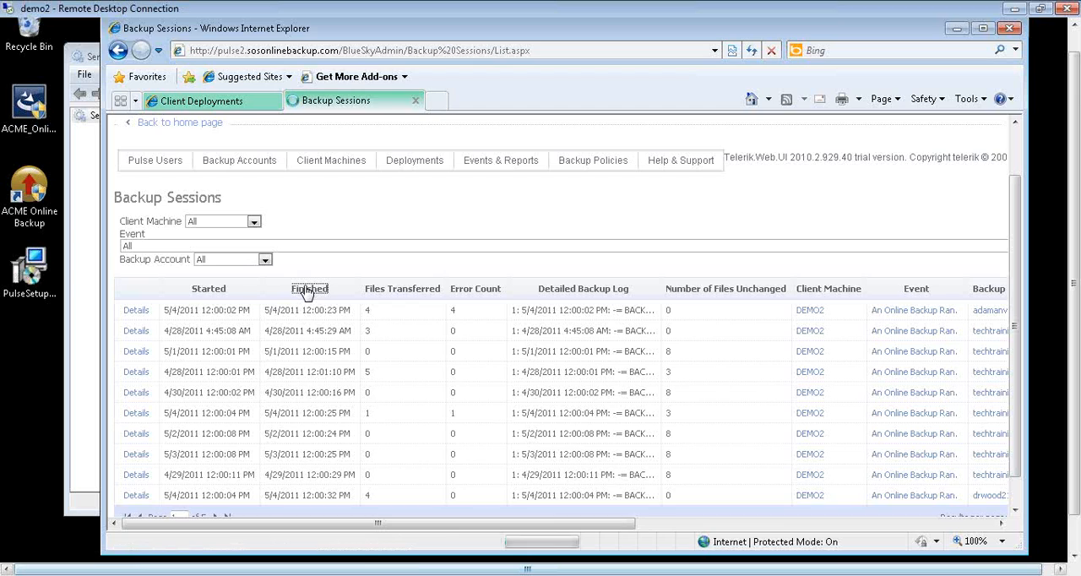
scroll(311, 292, down, 2)
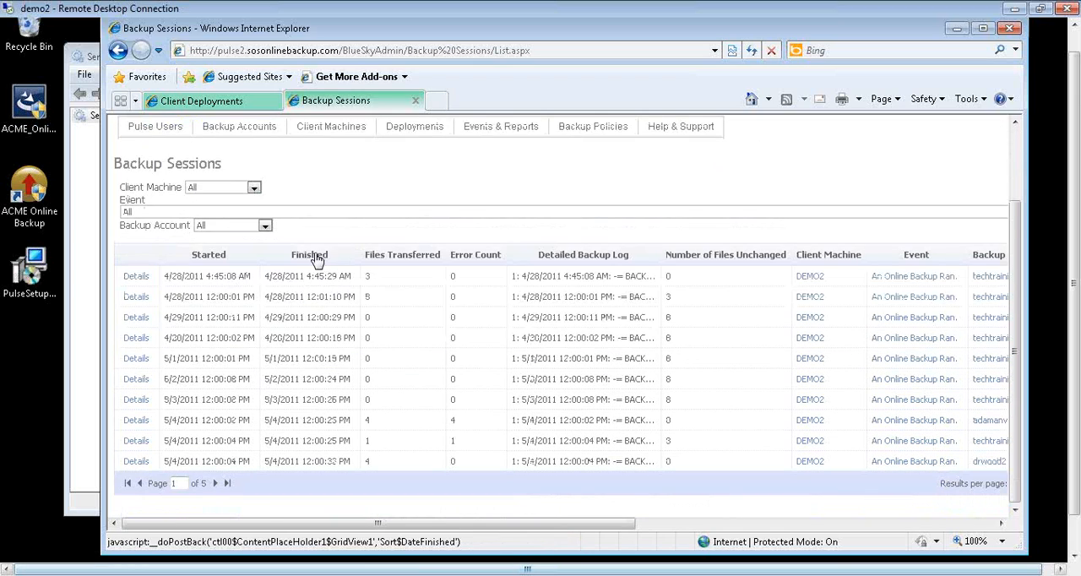
click(311, 255)
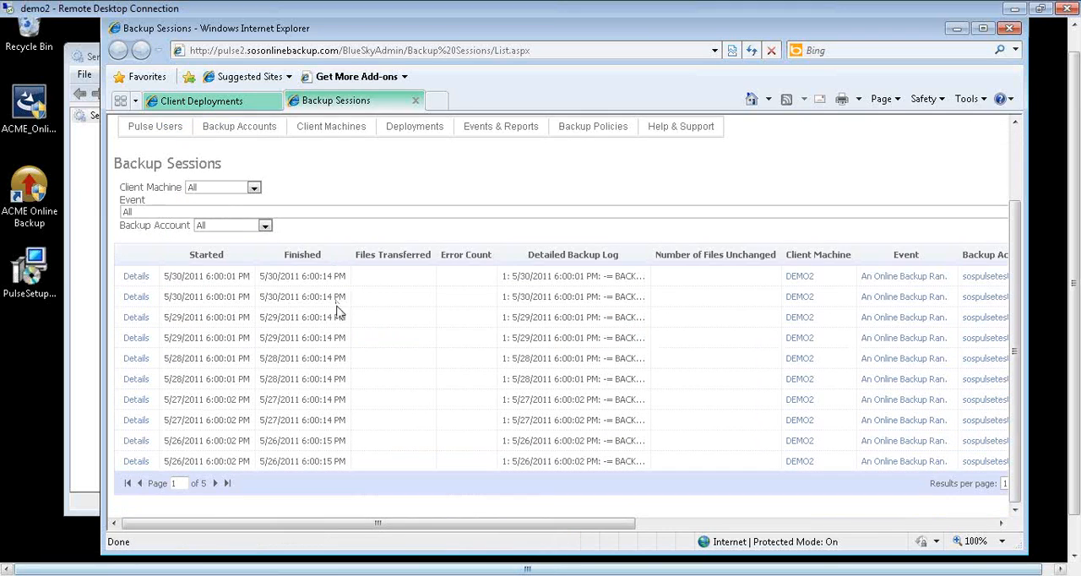
- Increase the number of backup sessions shown per page and look through the list's rows and remaining columns
drag(434, 525, 641, 511)
click(661, 484)
click(650, 525)
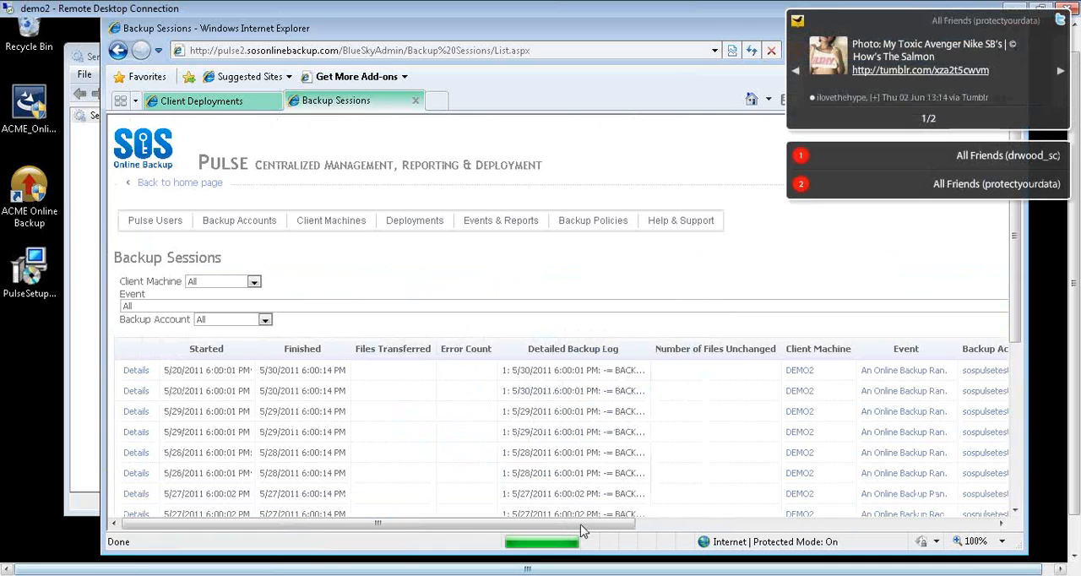
scroll(587, 450, down, 3)
scroll(587, 449, down, 3)
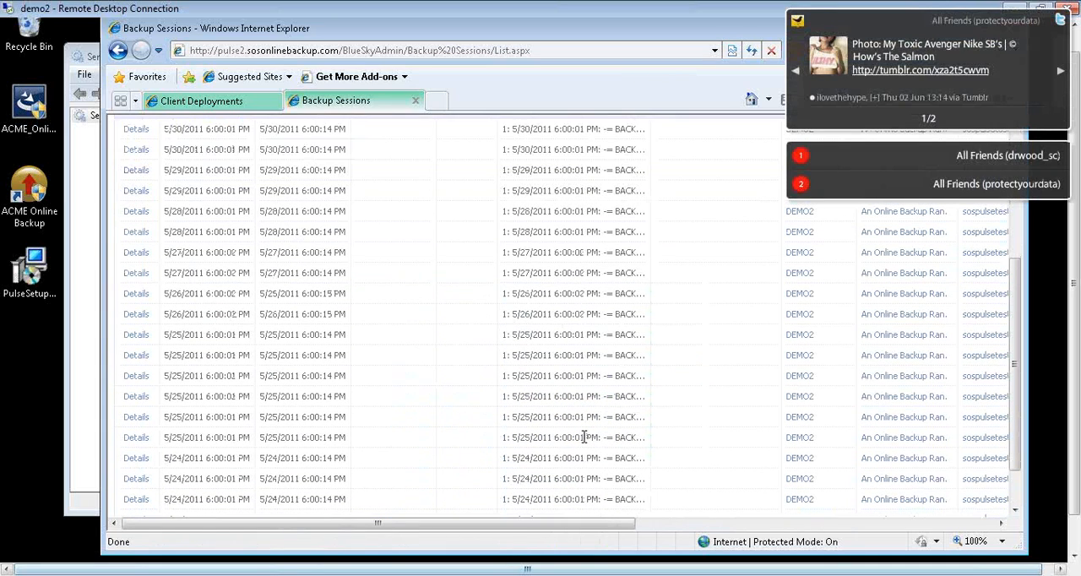
scroll(583, 437, up, 8)
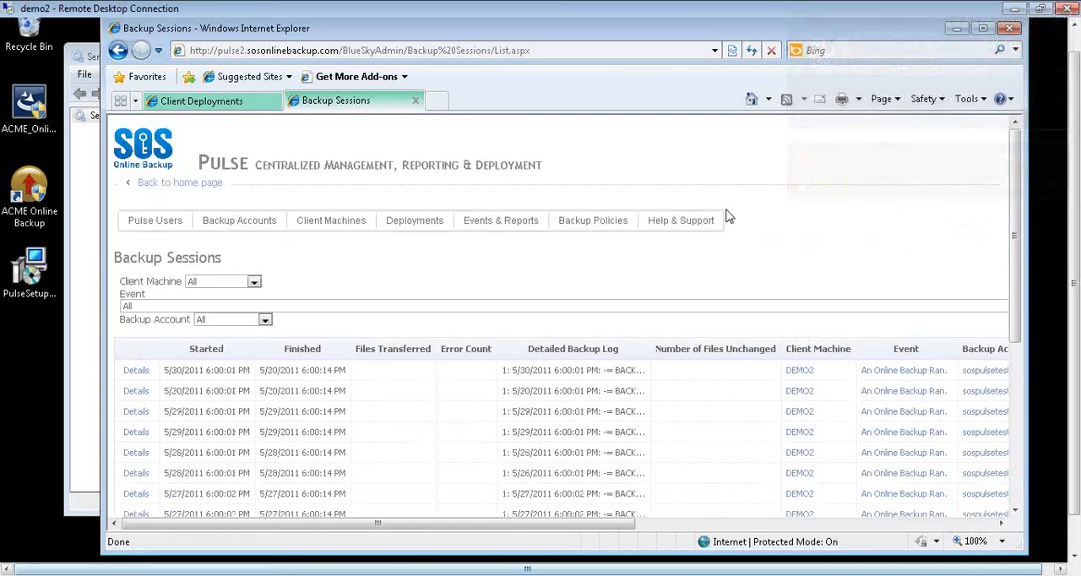
drag(591, 521, 697, 516)
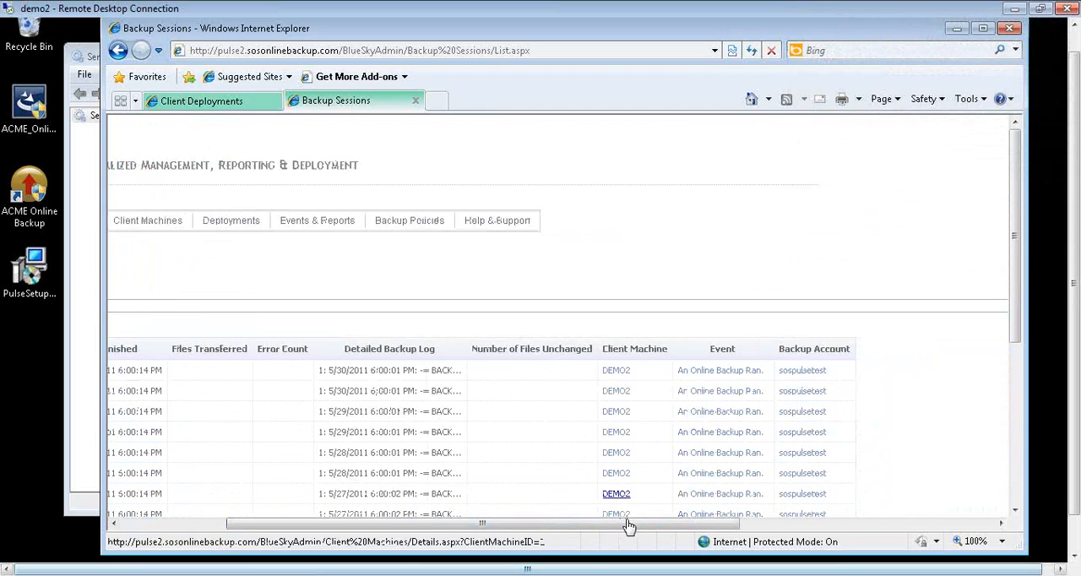
drag(629, 527, 473, 527)
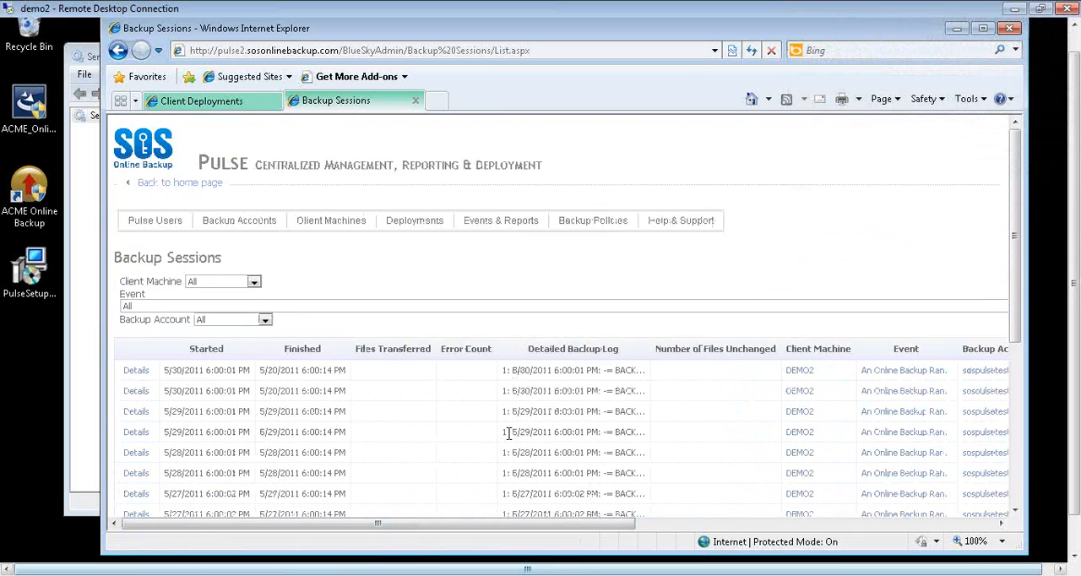
- Open the form for adding a backup policy and examine its fields, from Policy Active to Pulse Admin Account
mouse_move(509, 222)
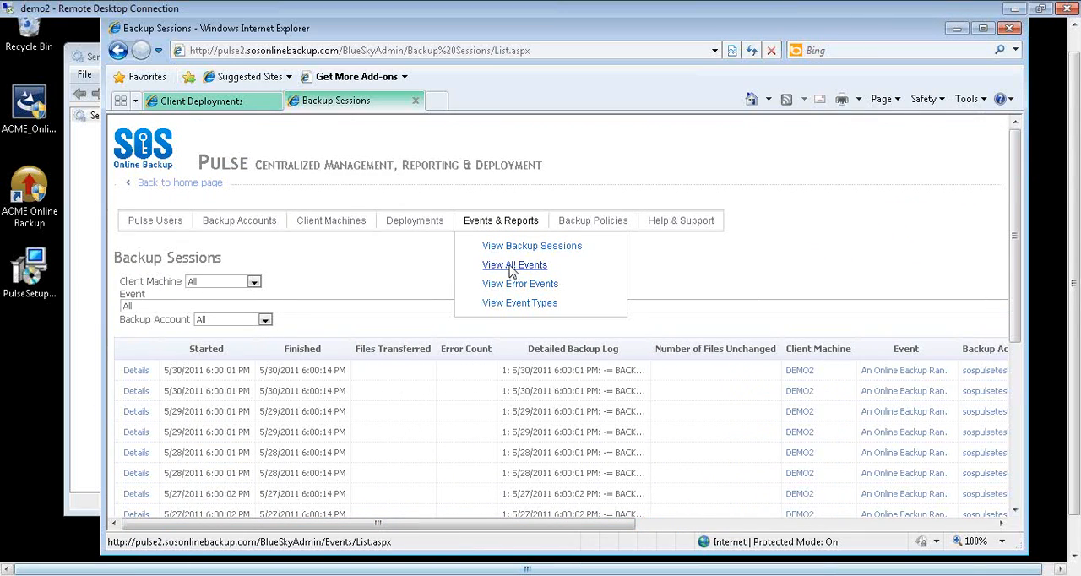
mouse_move(570, 225)
click(610, 265)
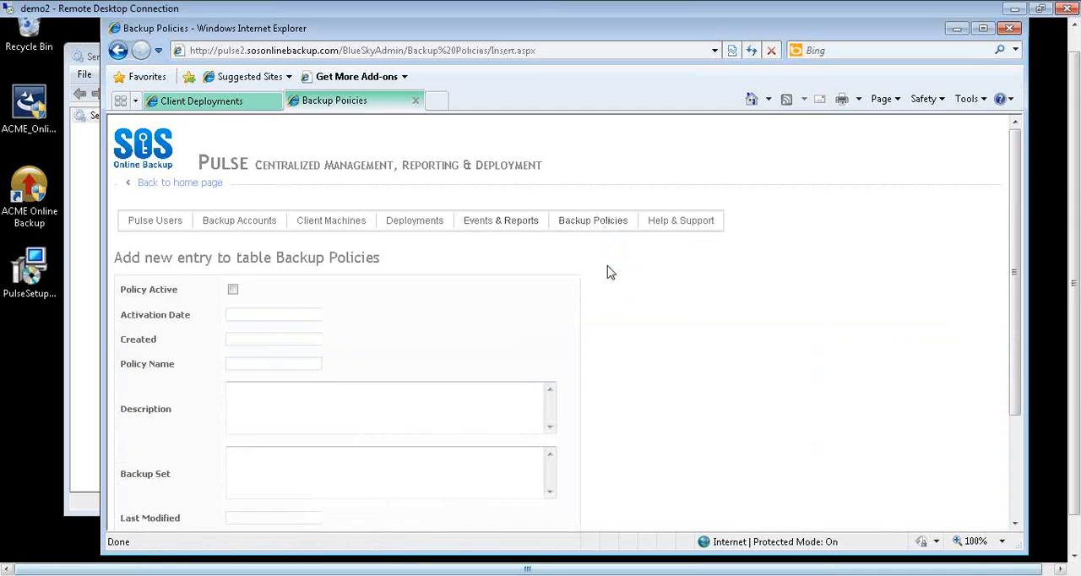
scroll(413, 418, down, 3)
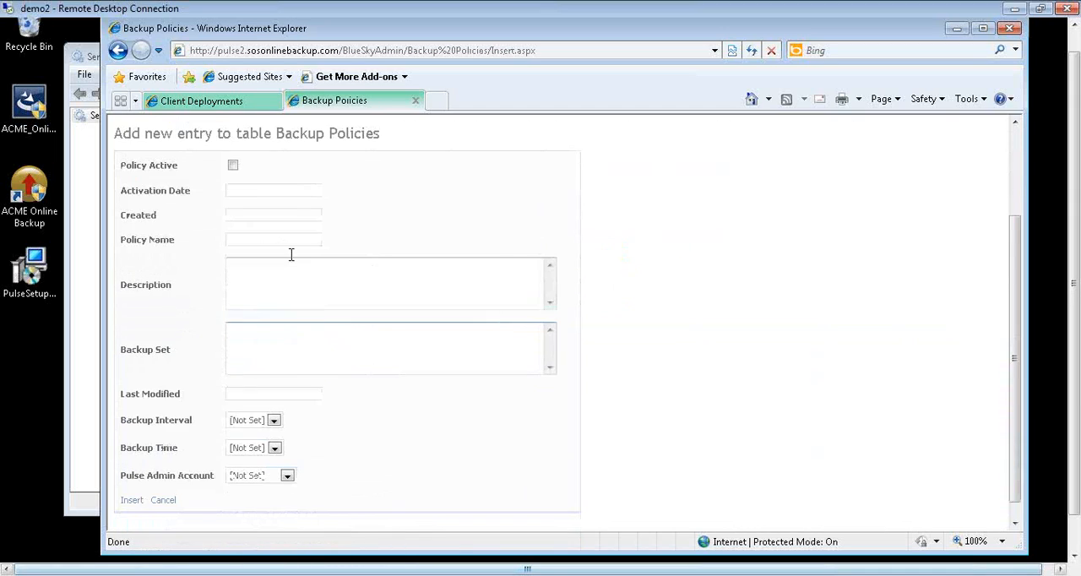
click(234, 167)
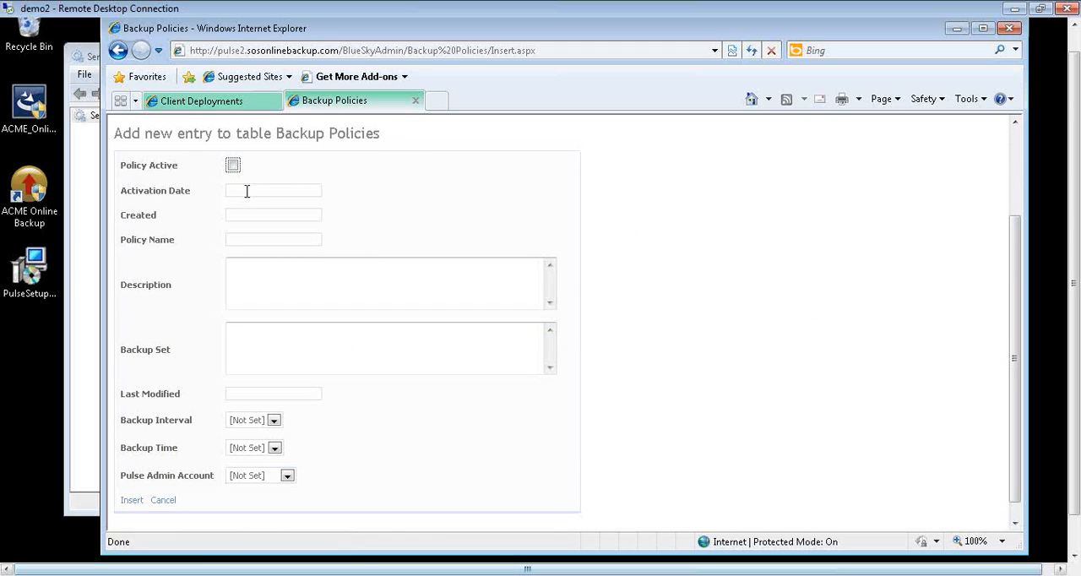
click(234, 167)
click(251, 192)
scroll(282, 361, down, 1)
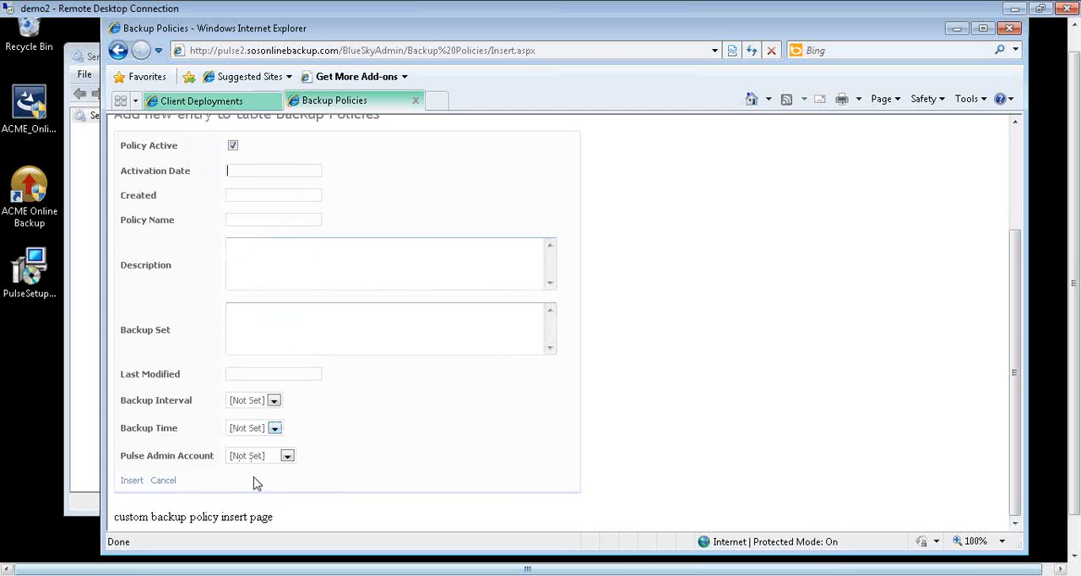
scroll(443, 425, up, 3)
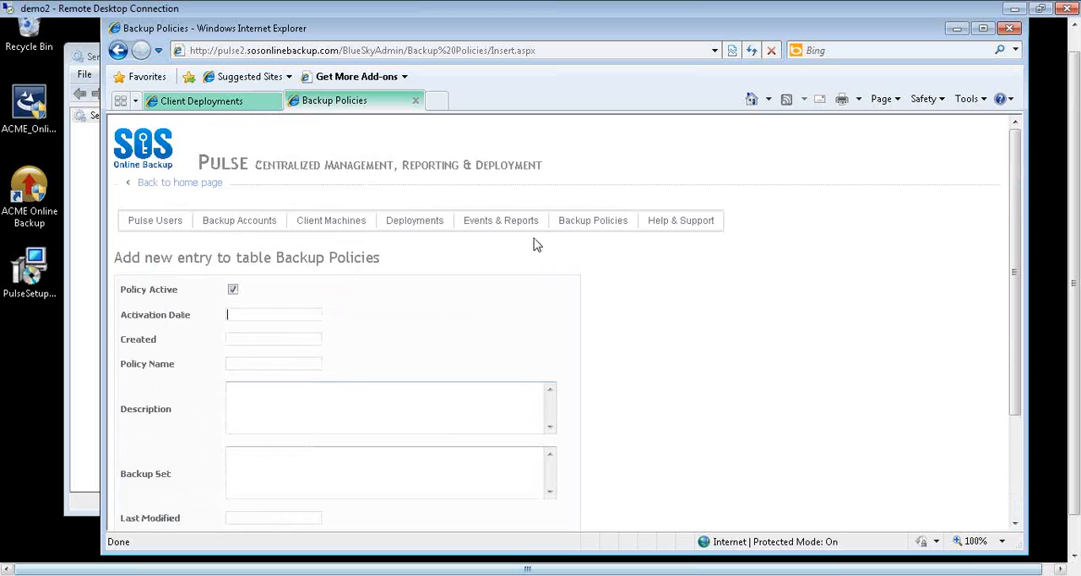
- View the client deployments and apply the backup policy Demo2 Test policy to the [pulsedemo11].[DEMO2] deployment
mouse_move(511, 226)
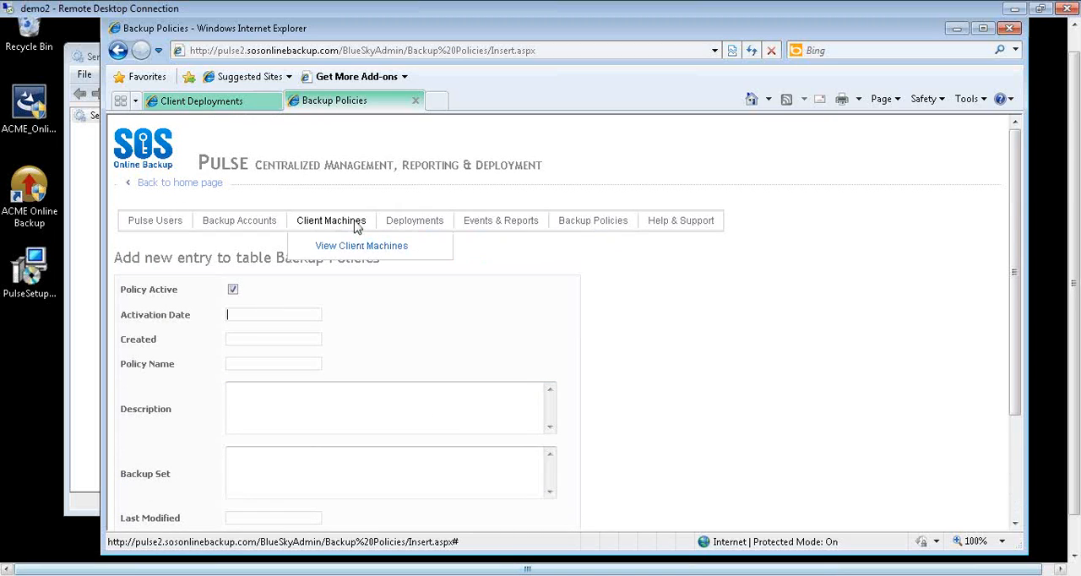
click(430, 247)
scroll(319, 314, down, 1)
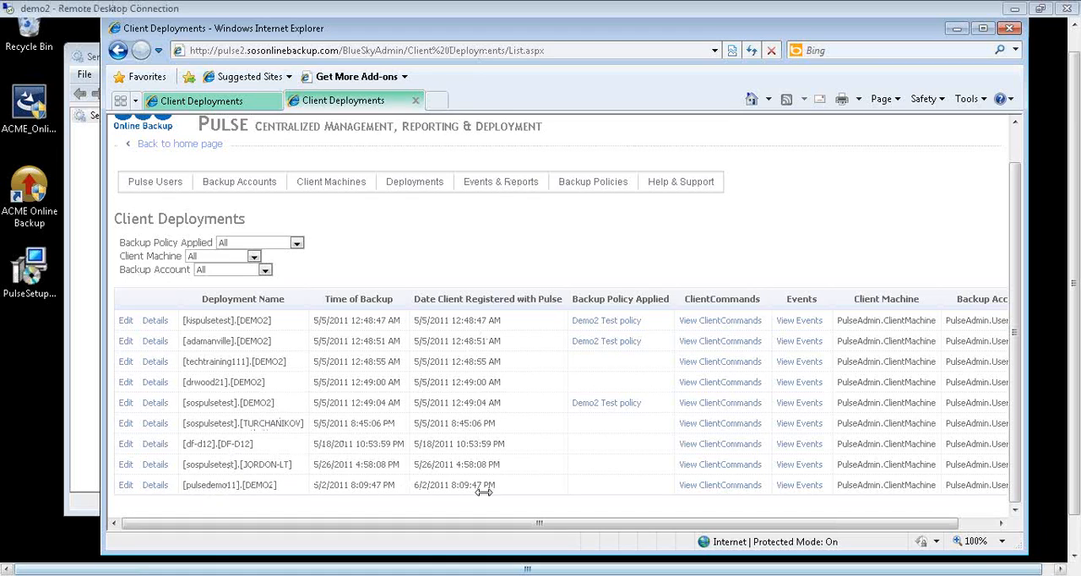
click(126, 486)
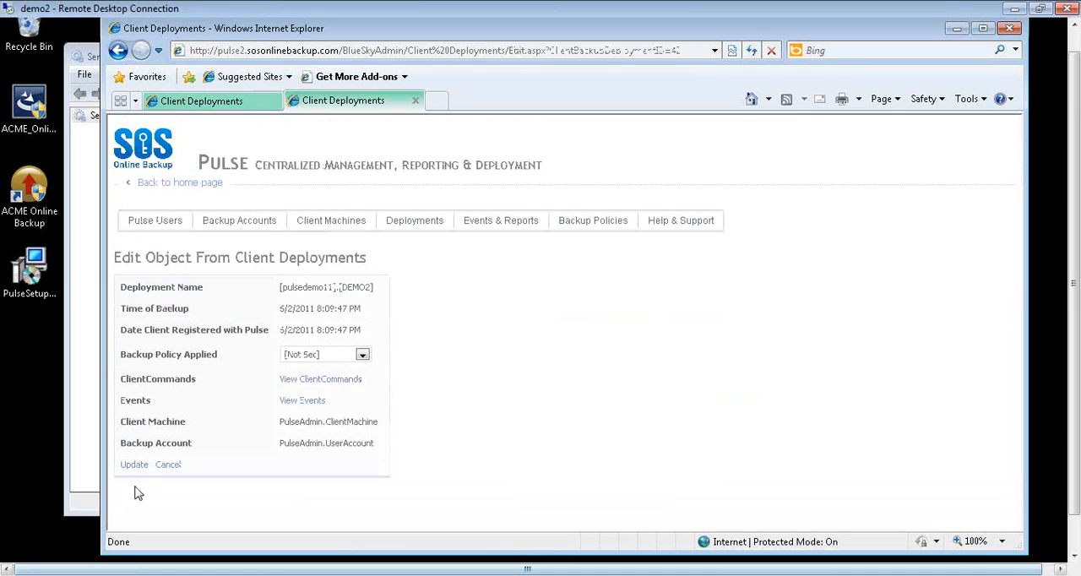
click(365, 355)
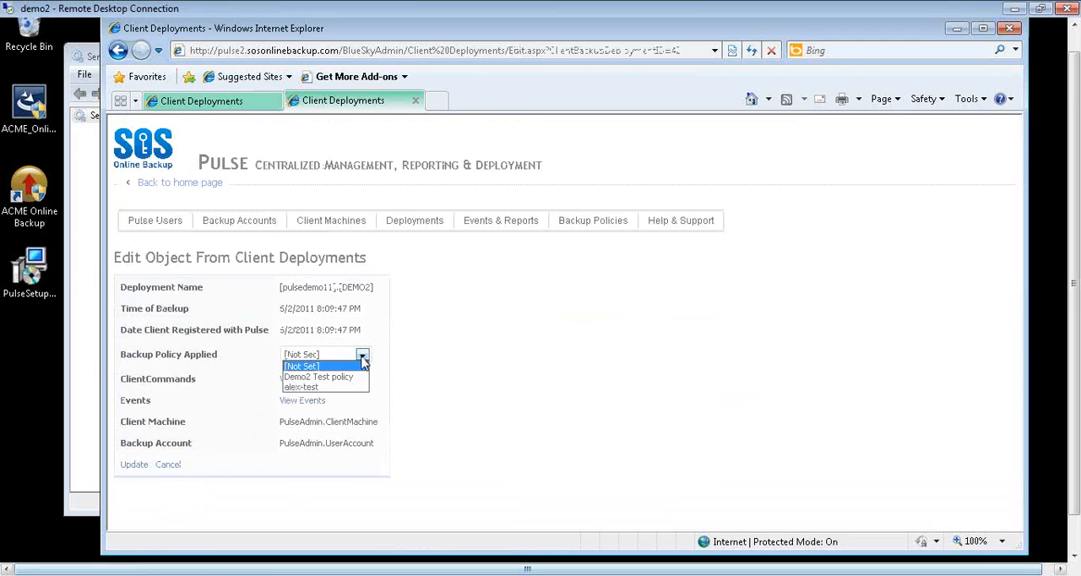
click(320, 377)
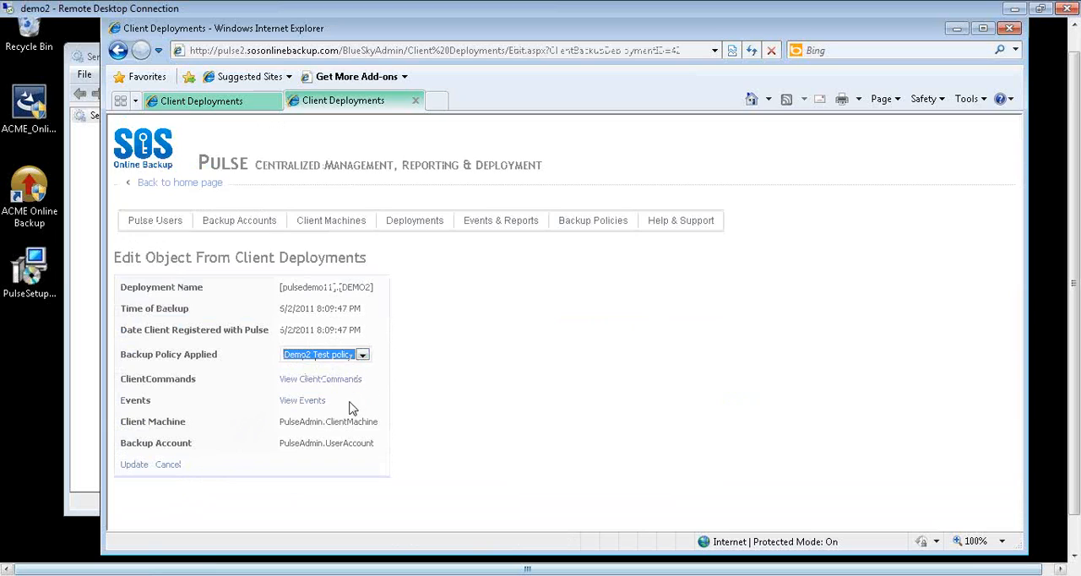
click(138, 466)
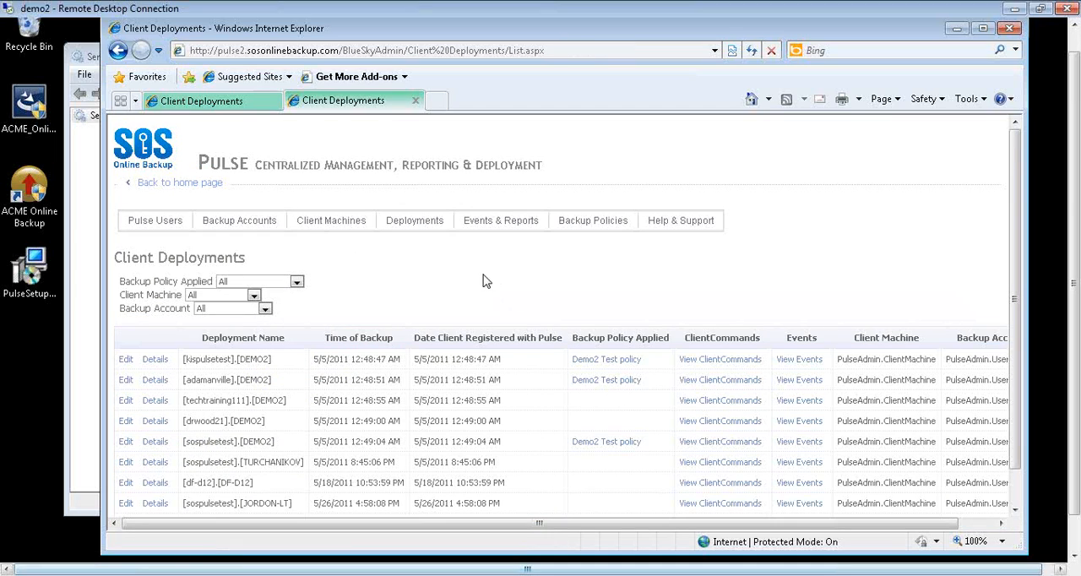
- View all events and sort them by time, newest first
mouse_move(503, 221)
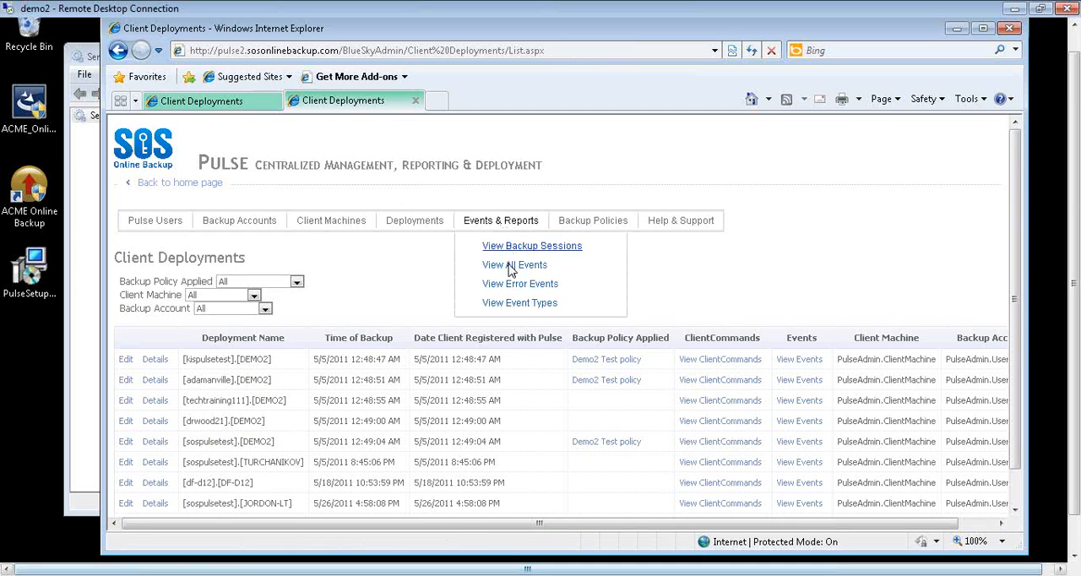
click(510, 266)
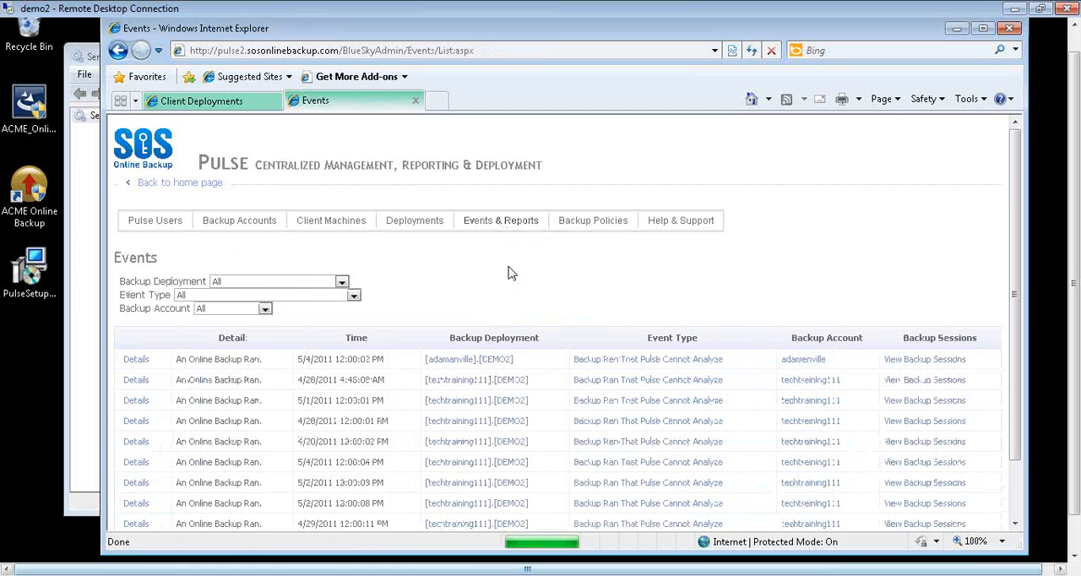
click(355, 340)
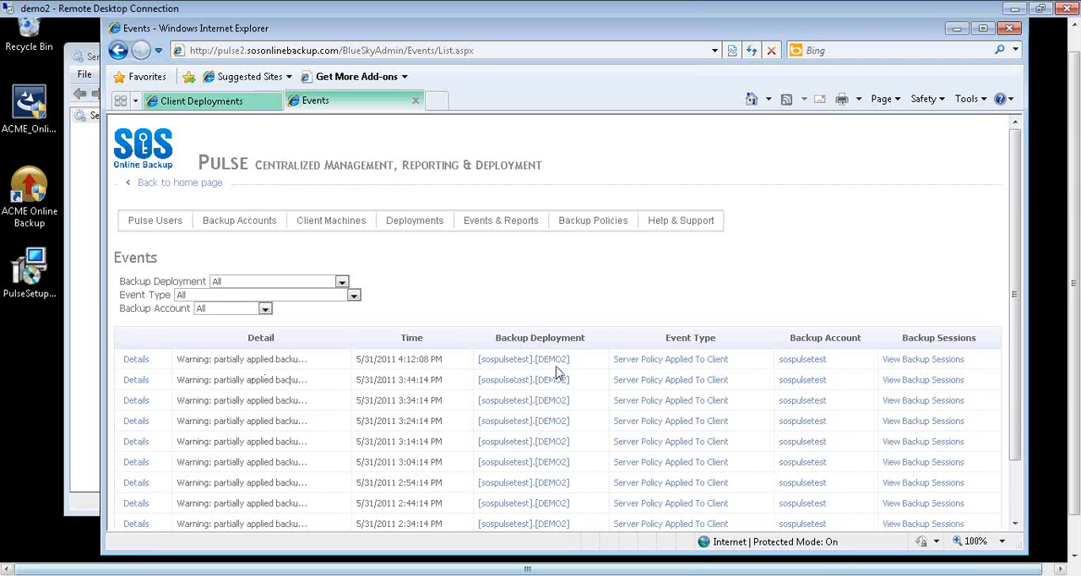
- Switch to the Services window and restart PulseManagementService
click(86, 285)
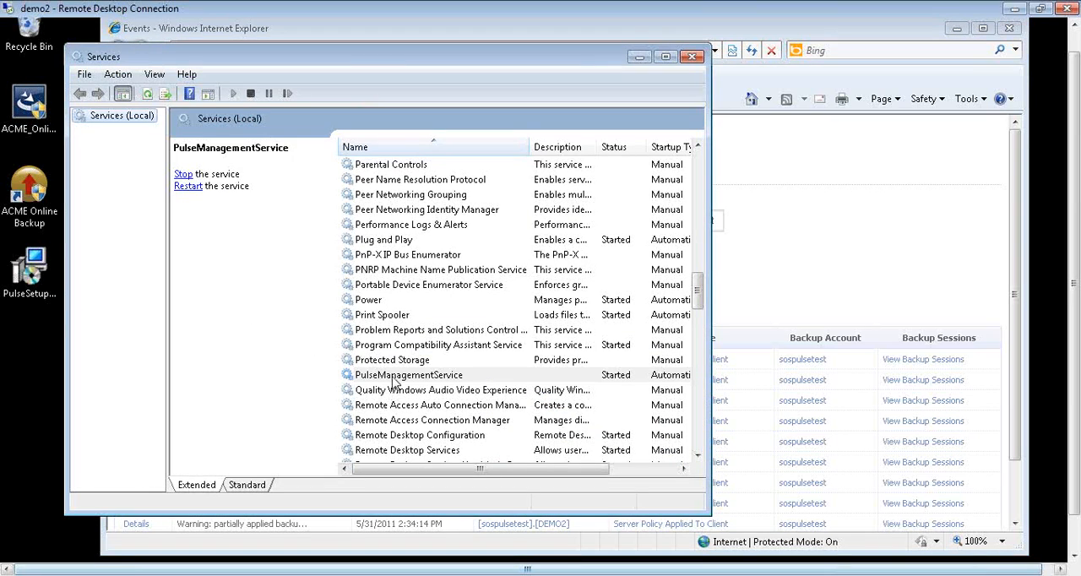
right_click(392, 378)
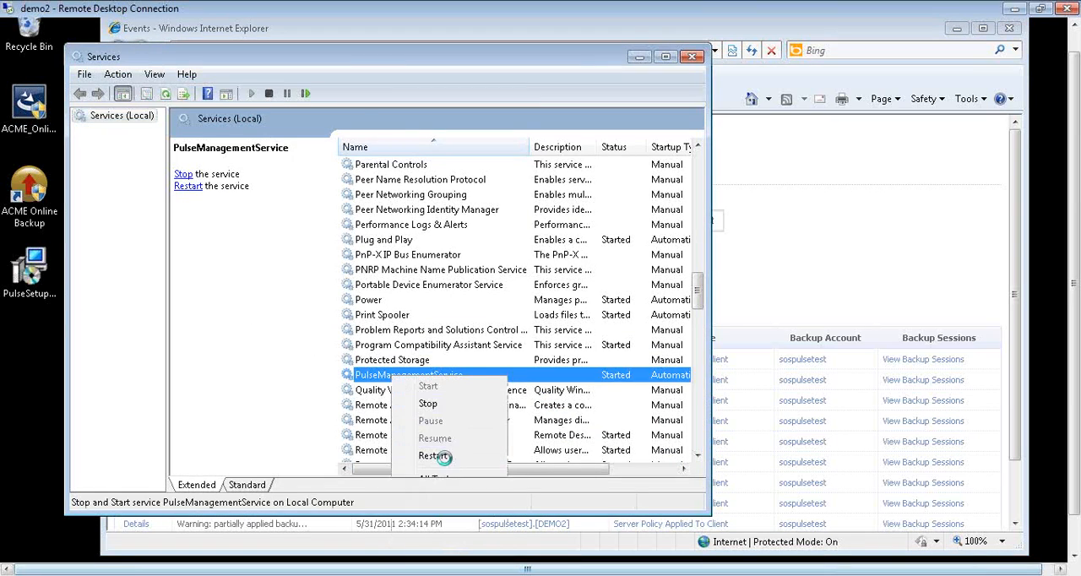
click(442, 456)
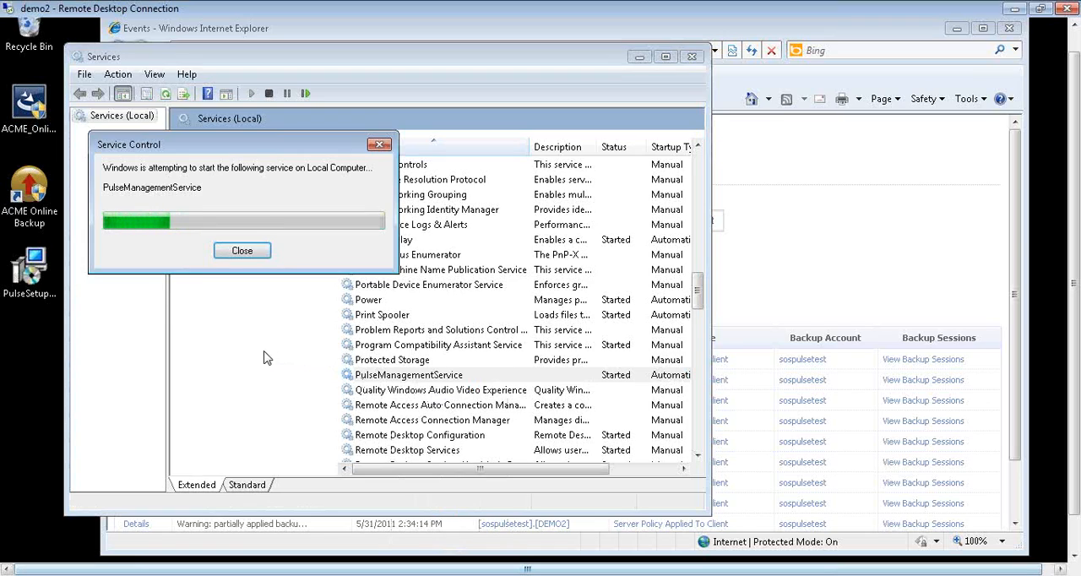
- Return to the browser, reload the events list and examine the details of the newest event
click(841, 267)
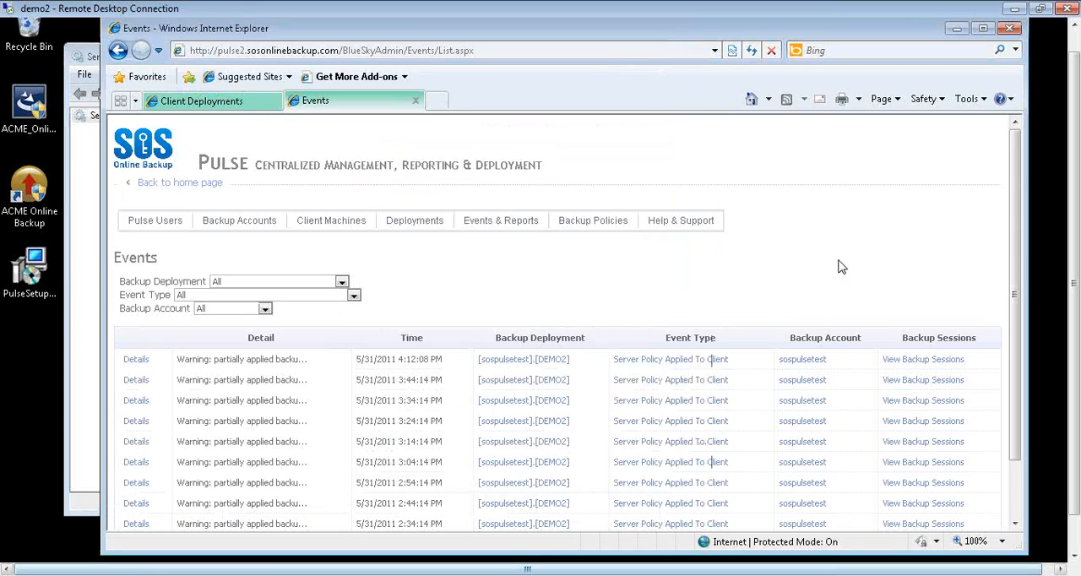
click(750, 50)
click(595, 367)
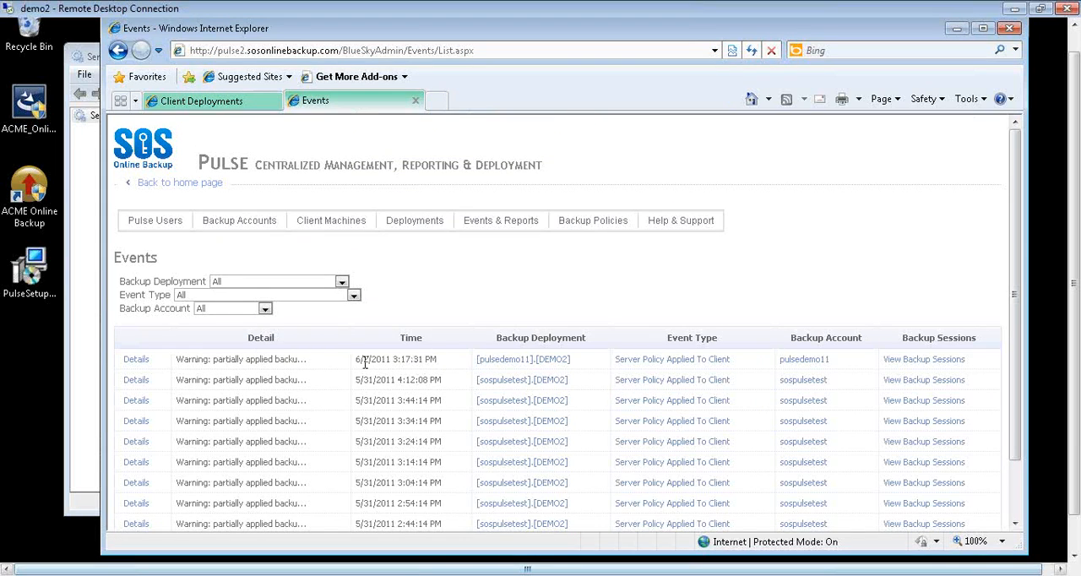
click(137, 360)
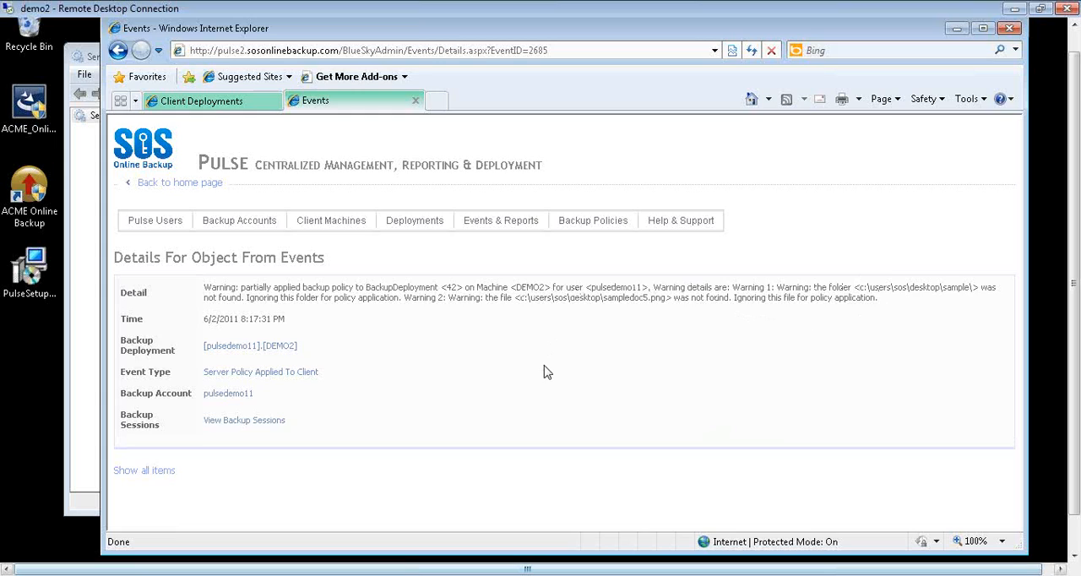
- View the backup sessions linked to this event and set the Event filter to All
click(242, 424)
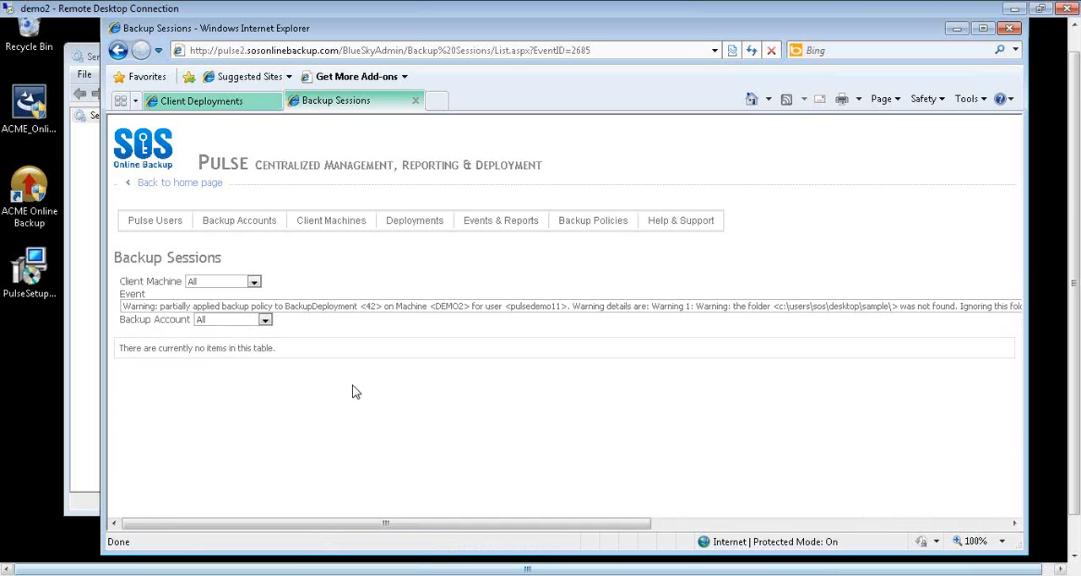
click(385, 309)
scroll(398, 289, up, 6)
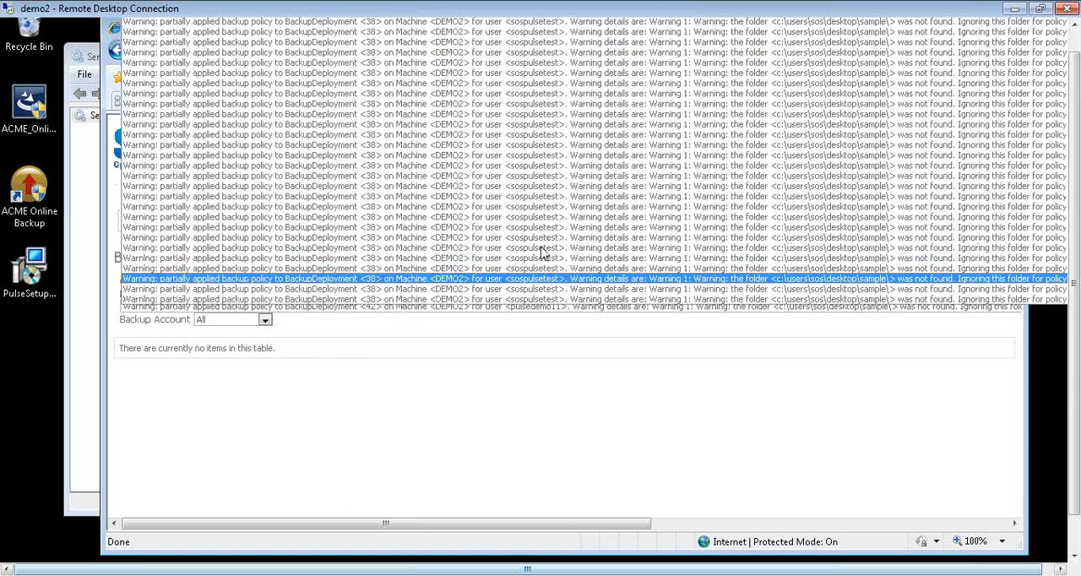
click(442, 407)
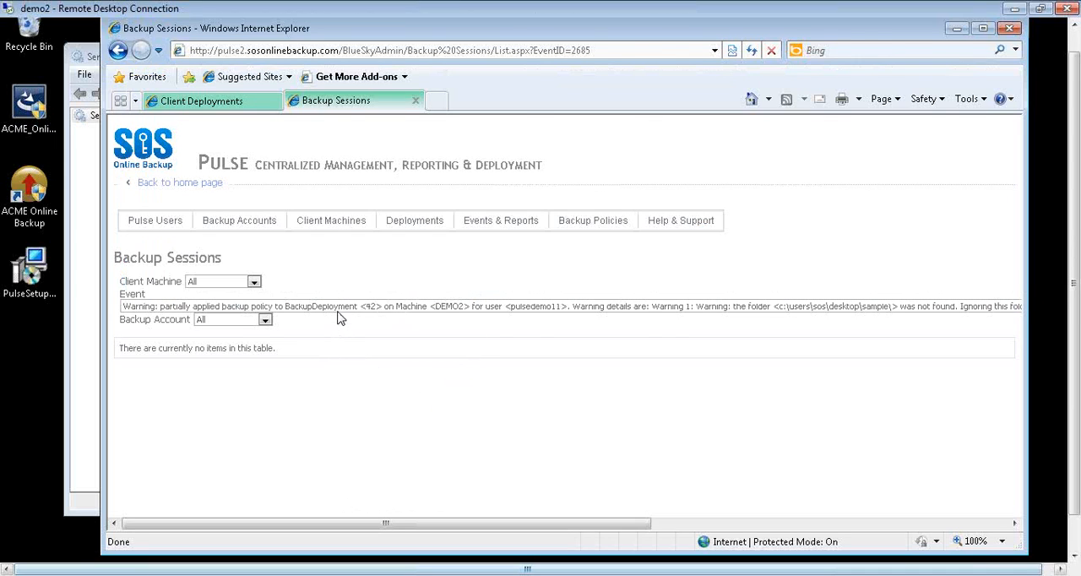
click(337, 312)
scroll(338, 314, up, 5)
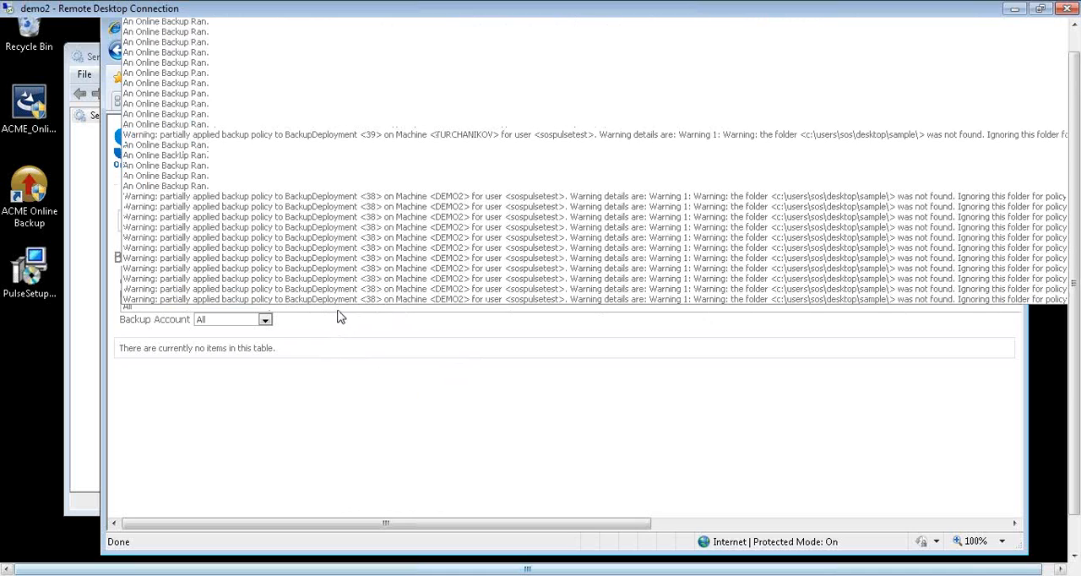
key(Return)
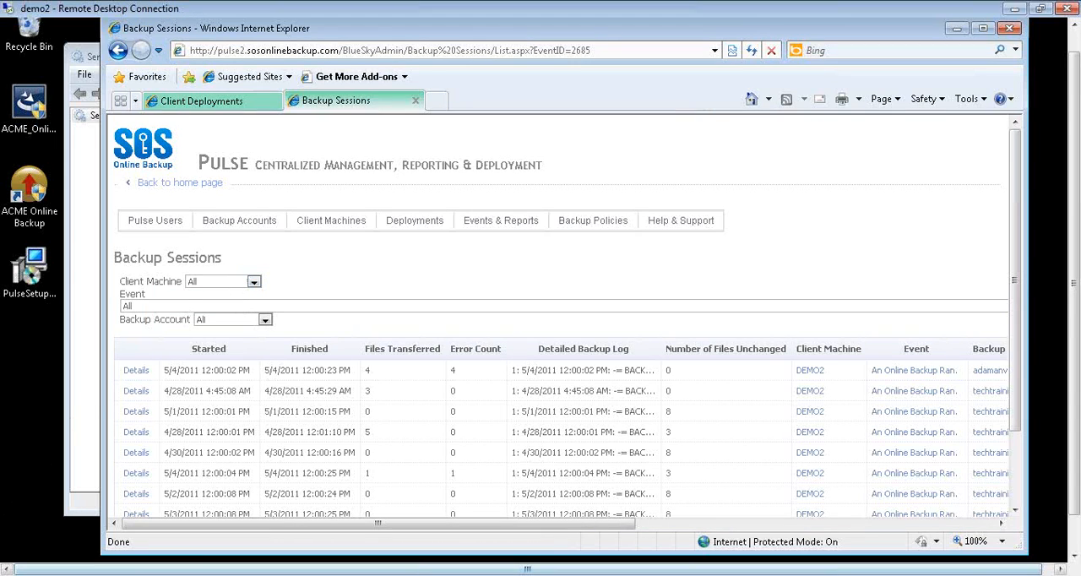
- Try to view the Task Scheduler Library on the local computer, and close the program
click(21, 574)
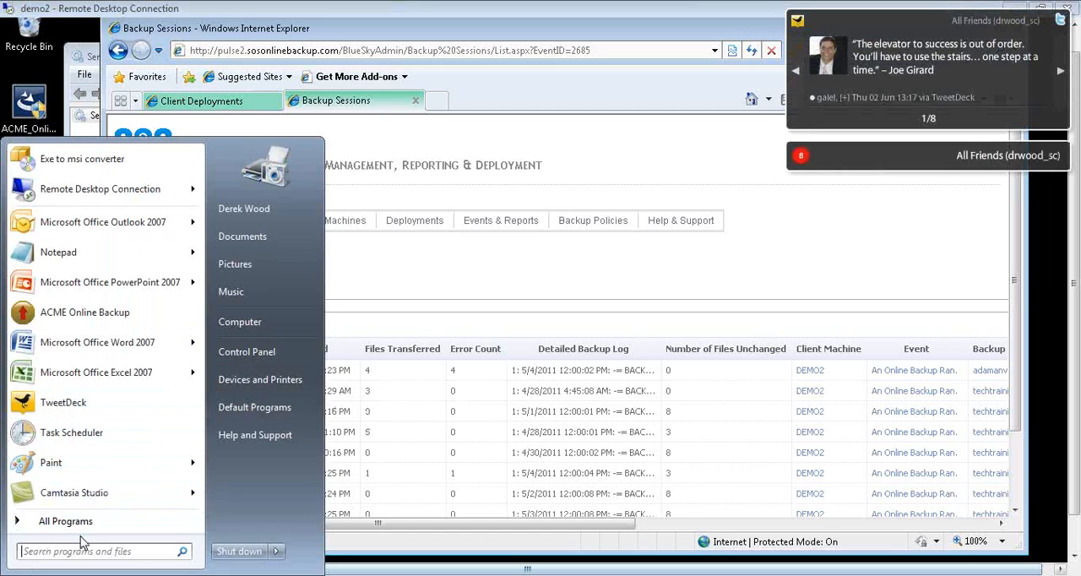
text(task)
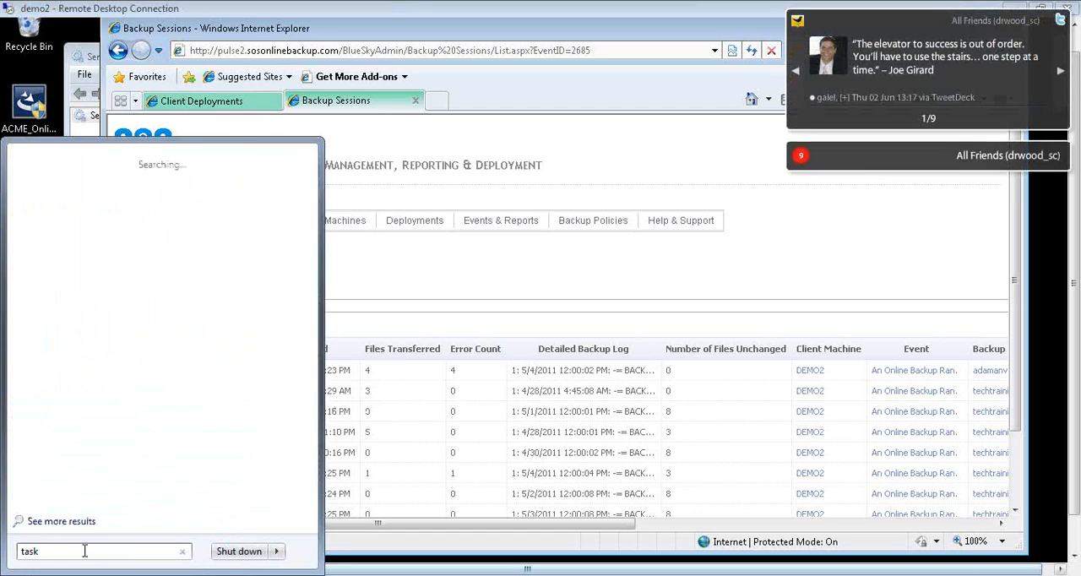
text( scheduler)
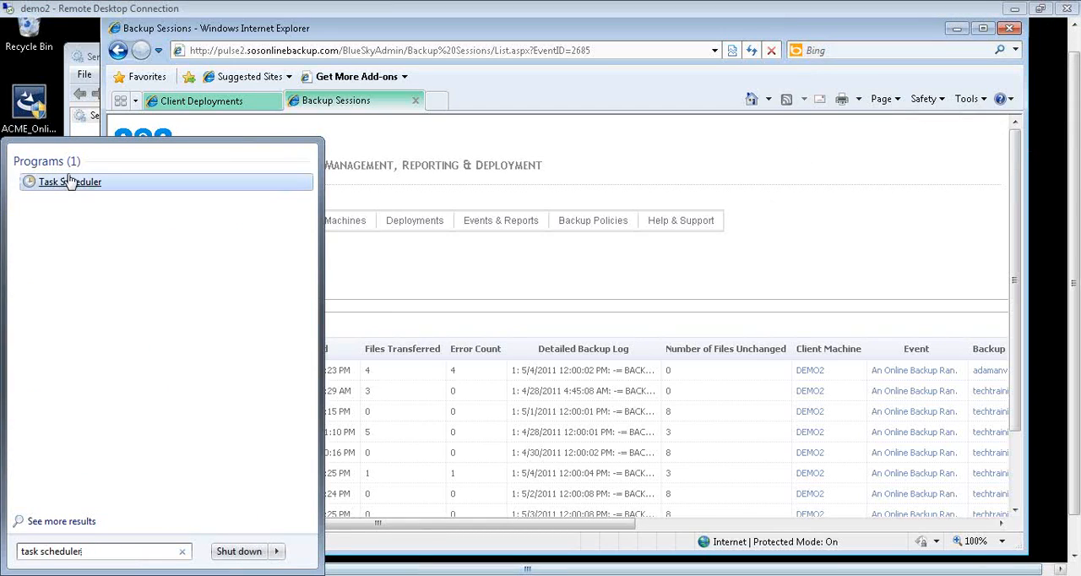
click(69, 182)
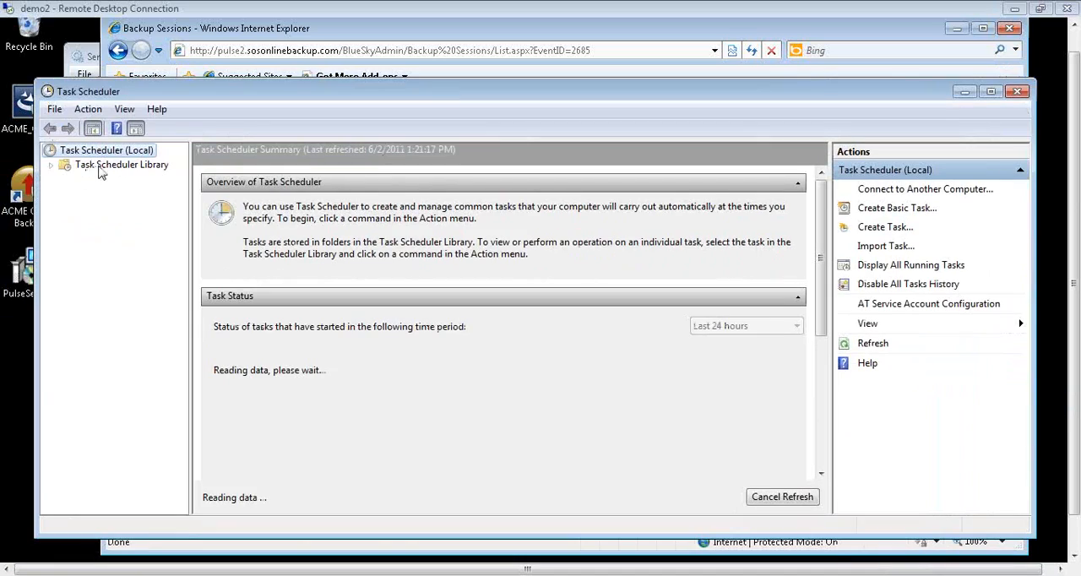
click(114, 168)
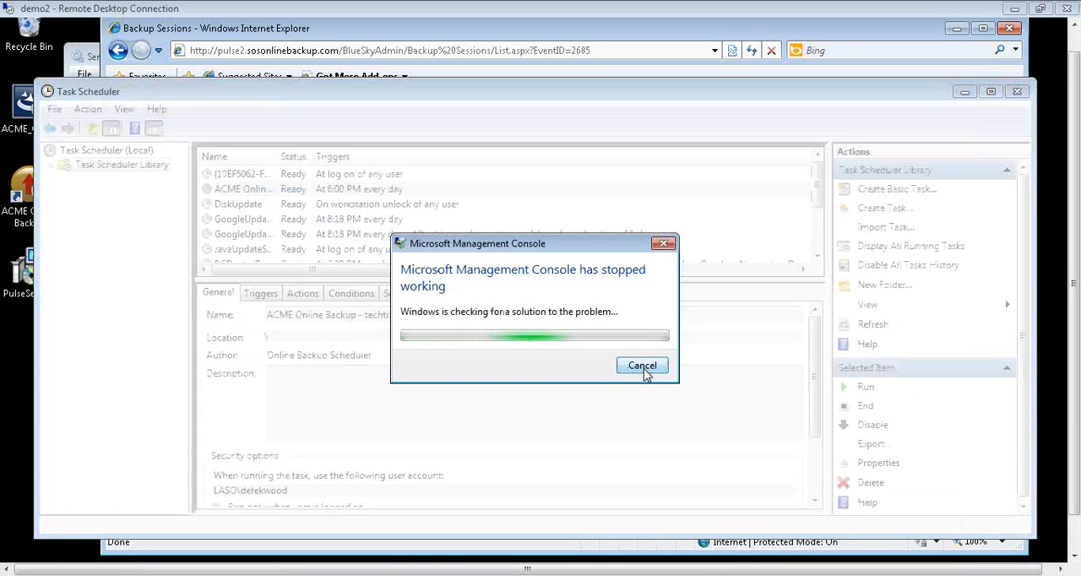
click(640, 366)
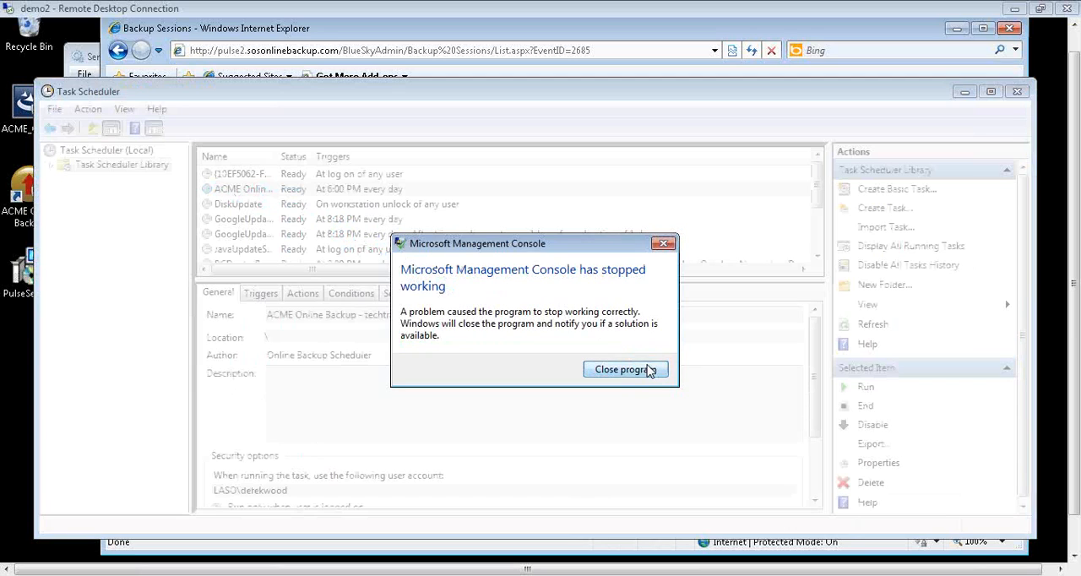
click(643, 371)
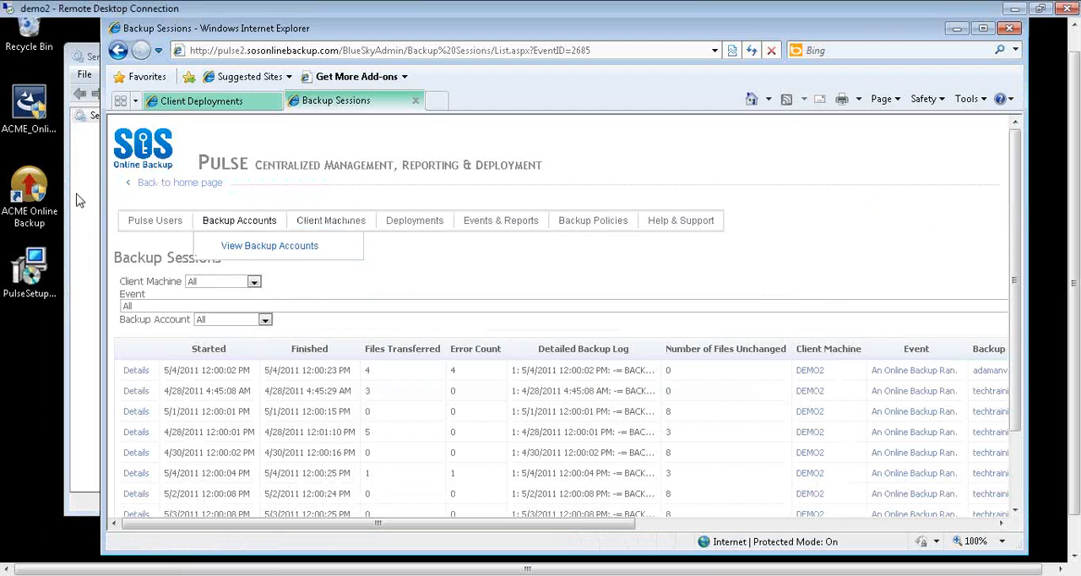
- Open Task Scheduler and view the details of the ACME Online Backup task in the Task Scheduler Library
click(82, 200)
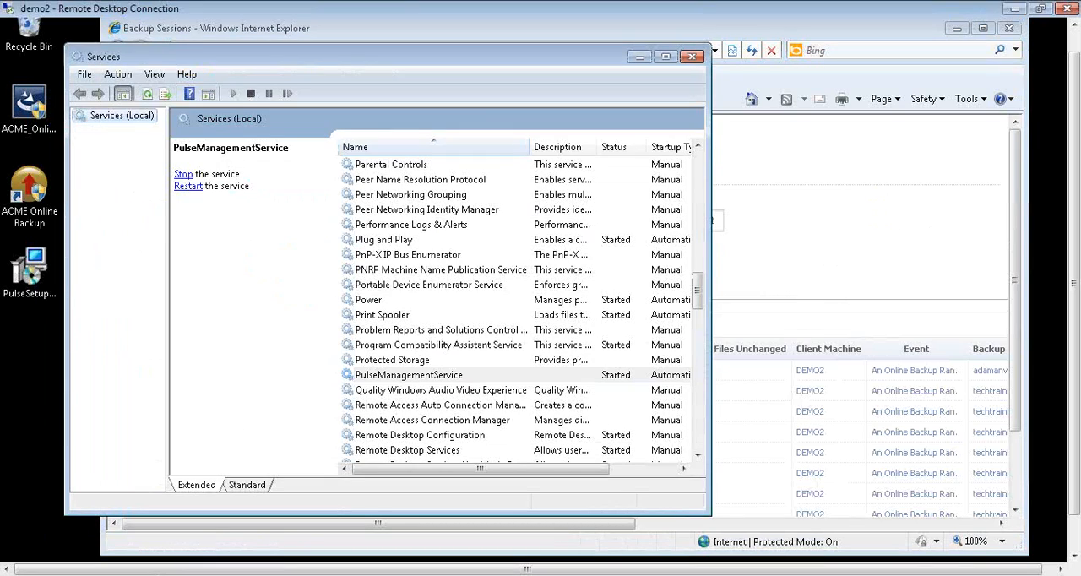
click(1037, 473)
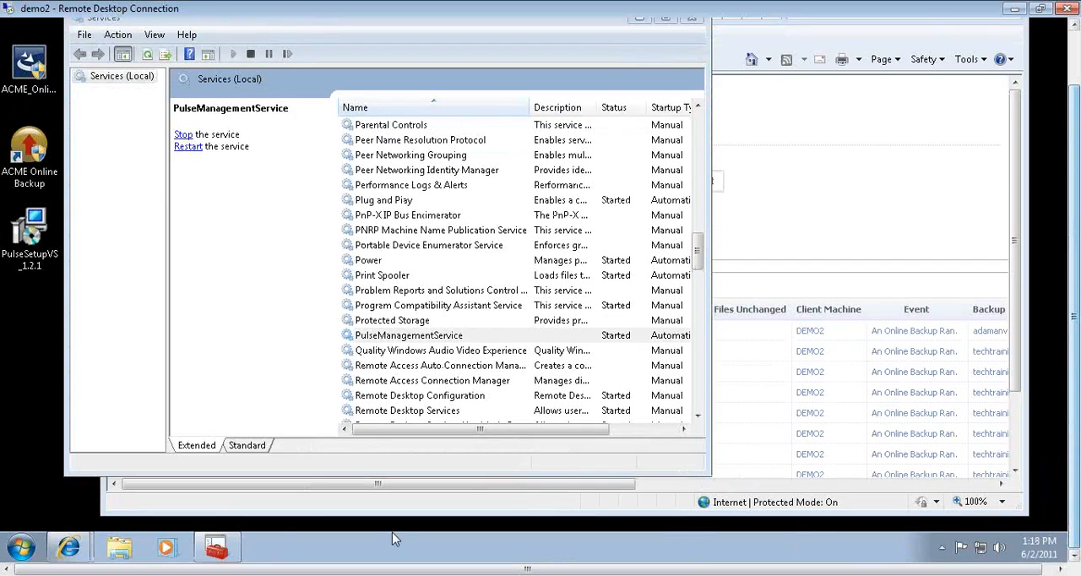
click(9, 548)
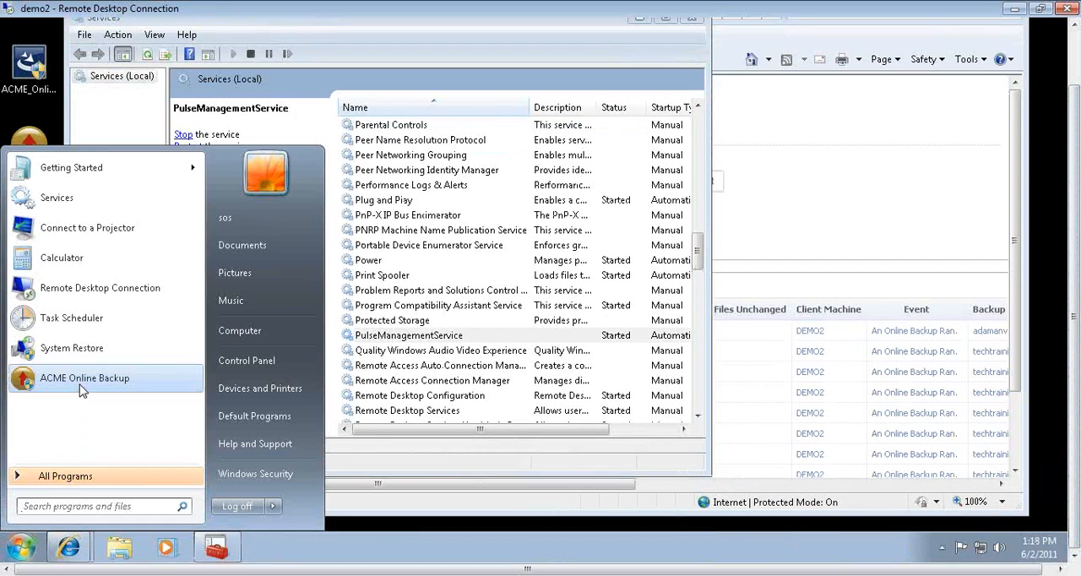
click(73, 320)
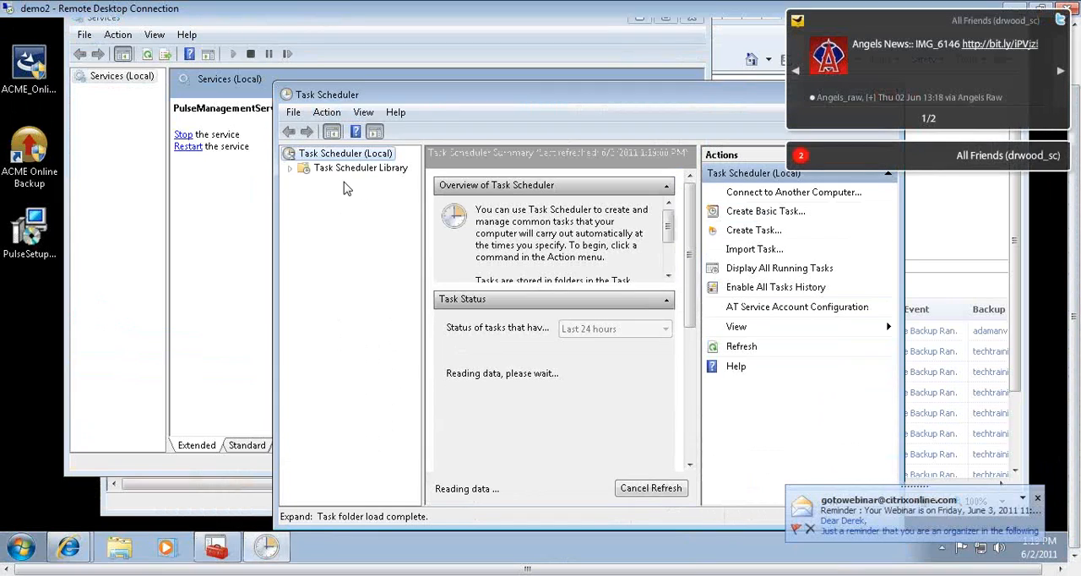
click(335, 169)
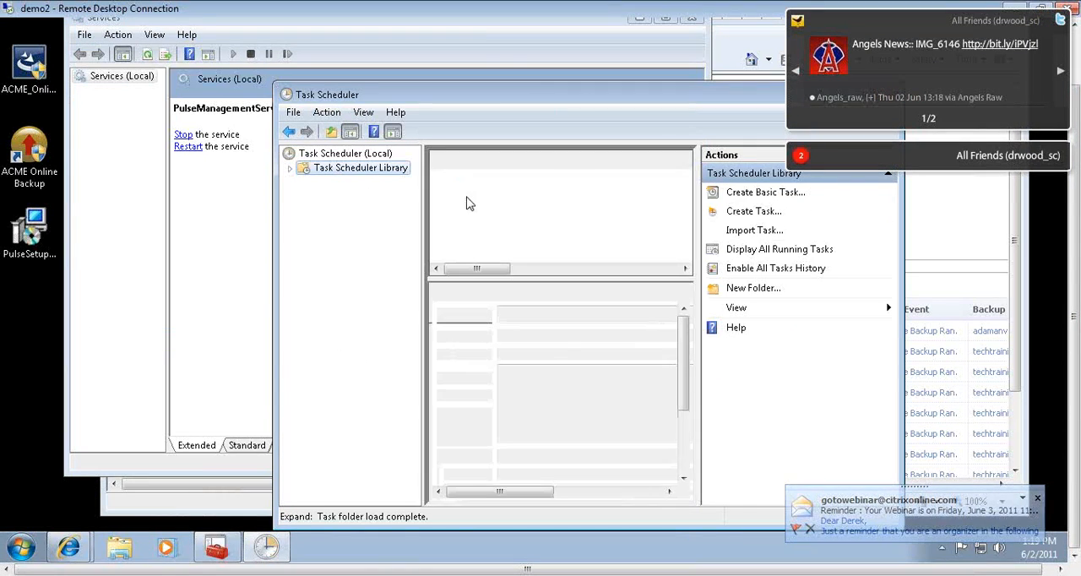
click(550, 178)
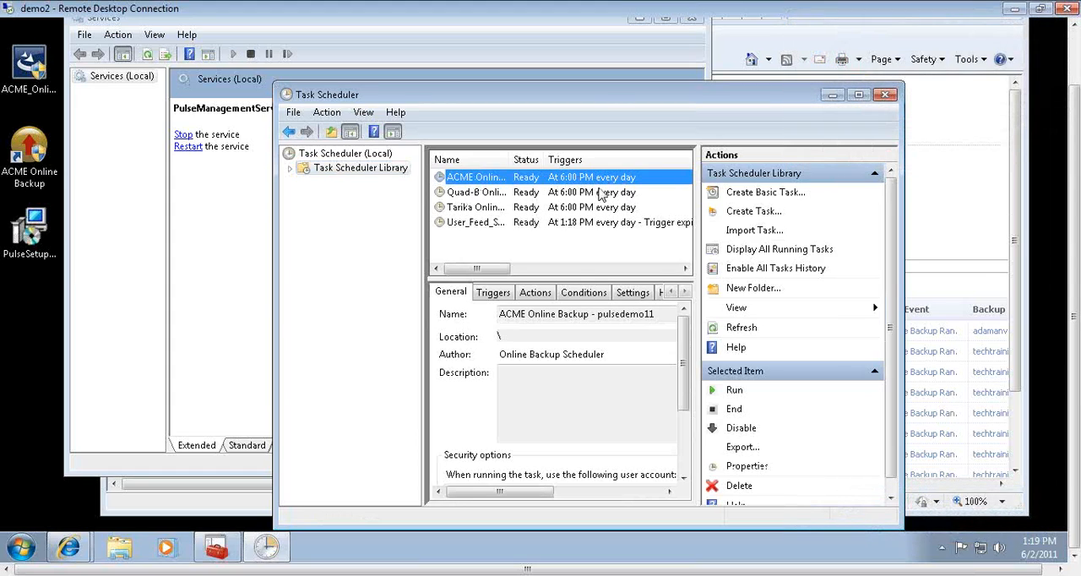
- Delete the Quad-B and Tarika online backup tasks from the library, and close the Task Scheduler and Services windows
click(485, 195)
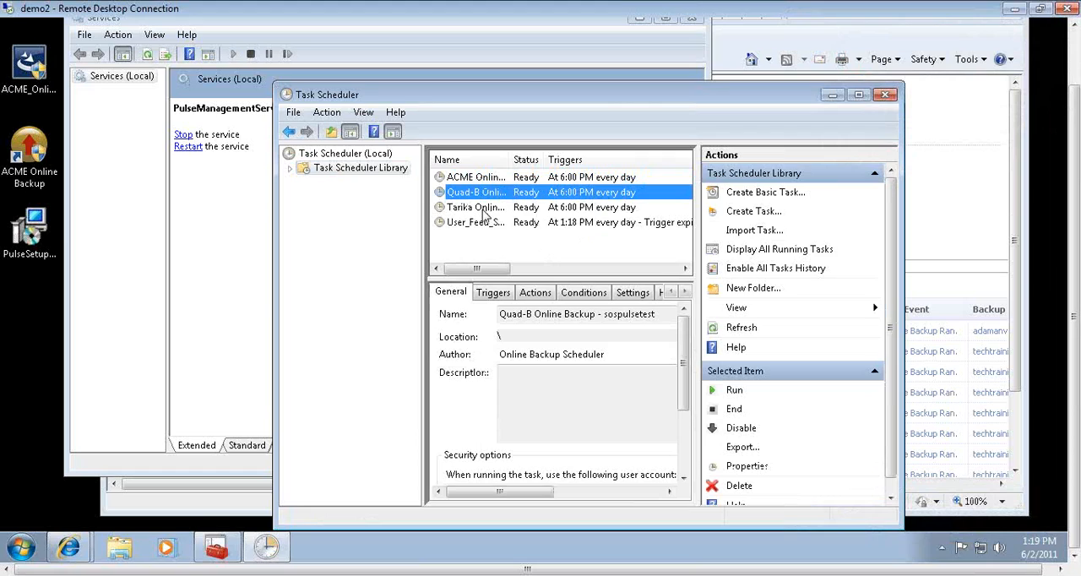
ctrl+click(482, 209)
key(Delete)
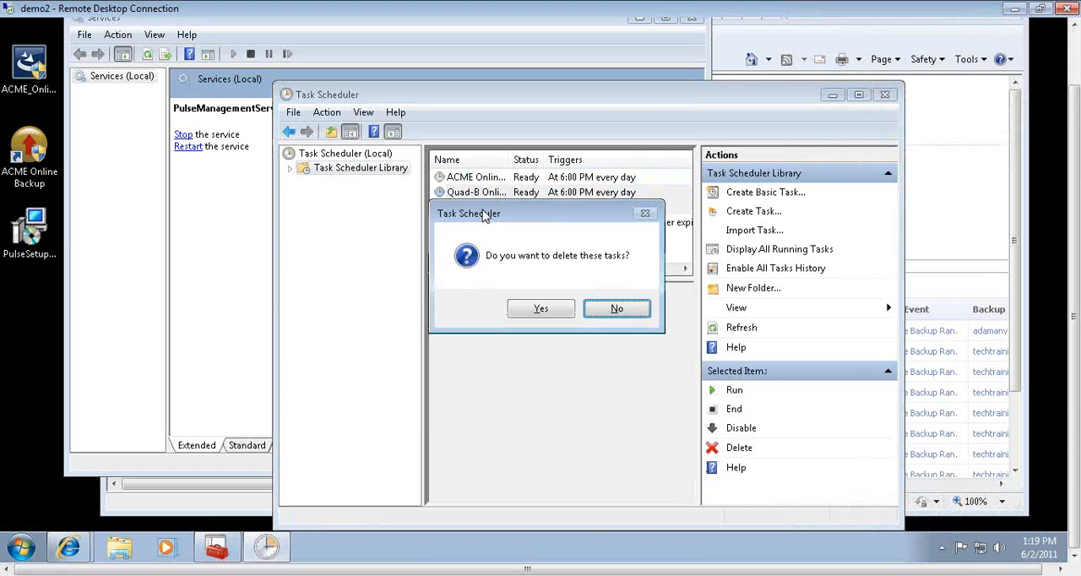
click(540, 308)
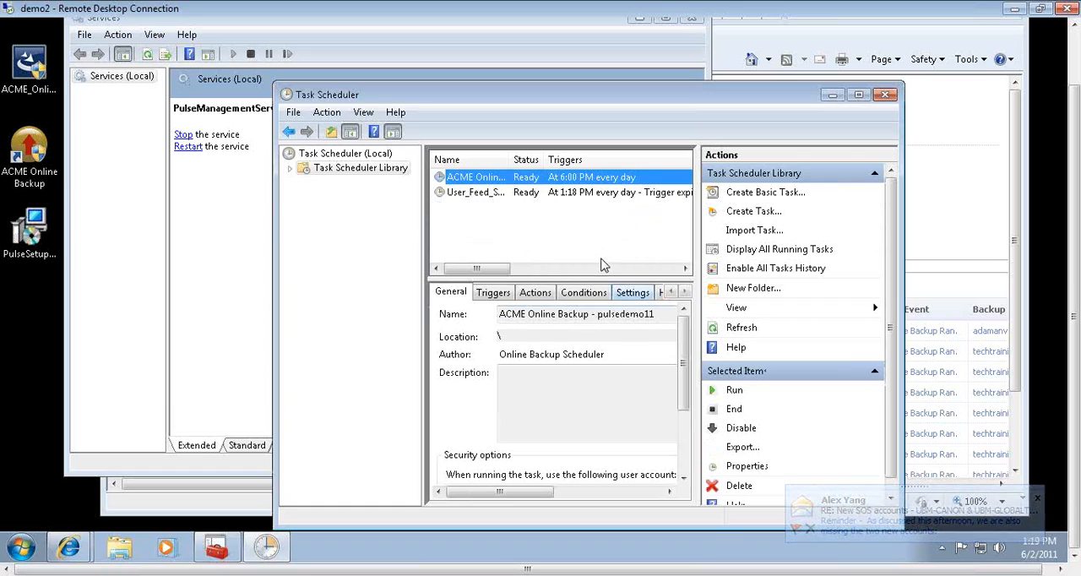
click(882, 97)
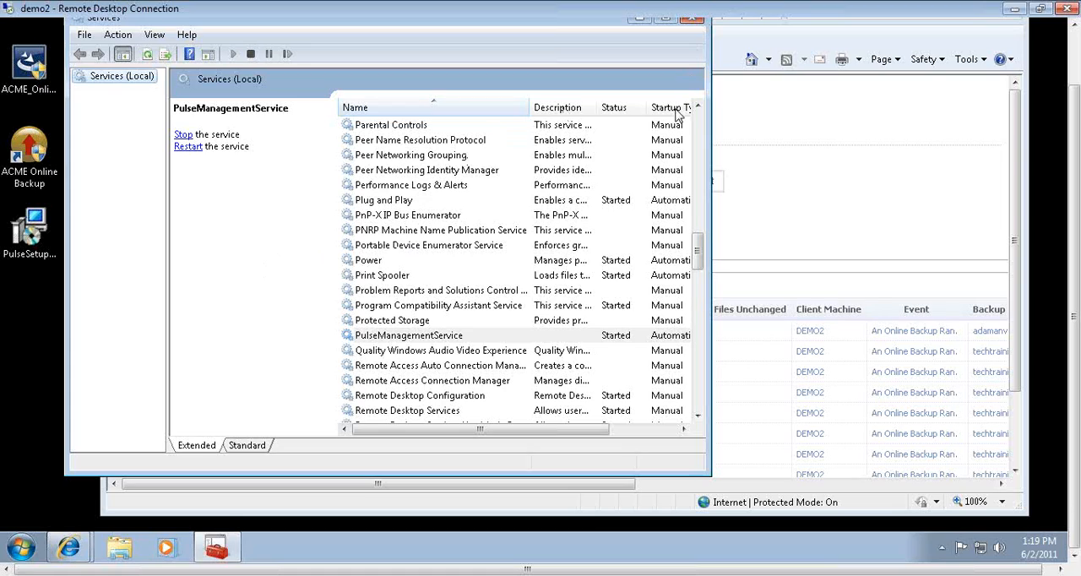
click(692, 20)
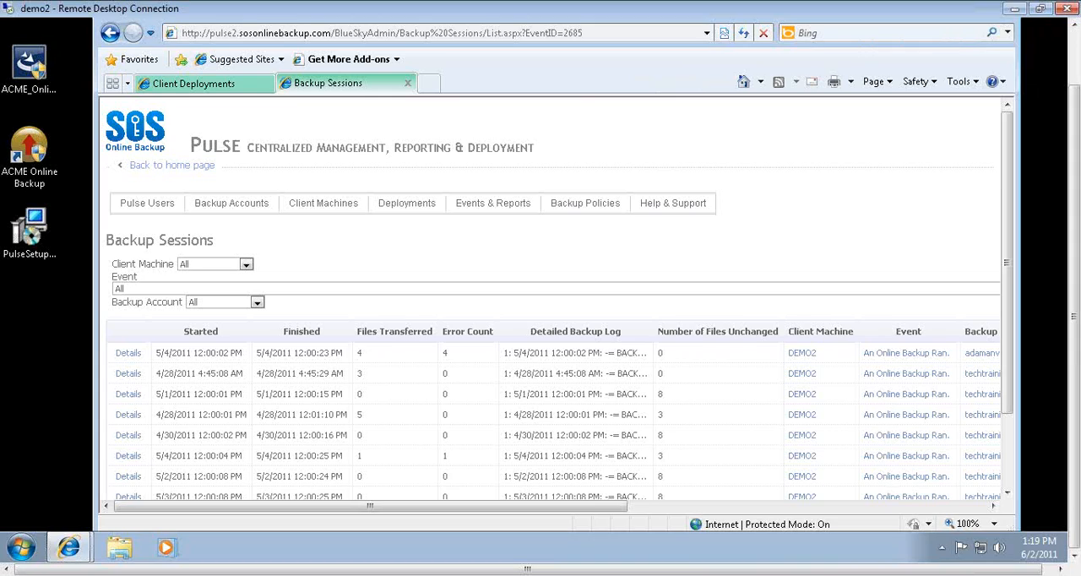
- Open the sosonlinebackup.com website in a new browser tab
click(430, 82)
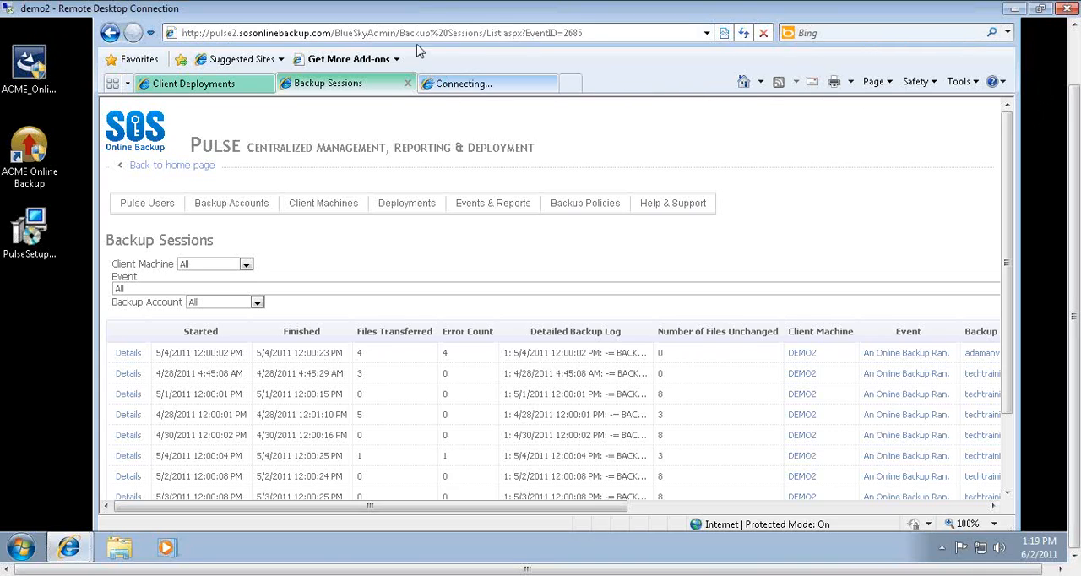
text(sosonli)
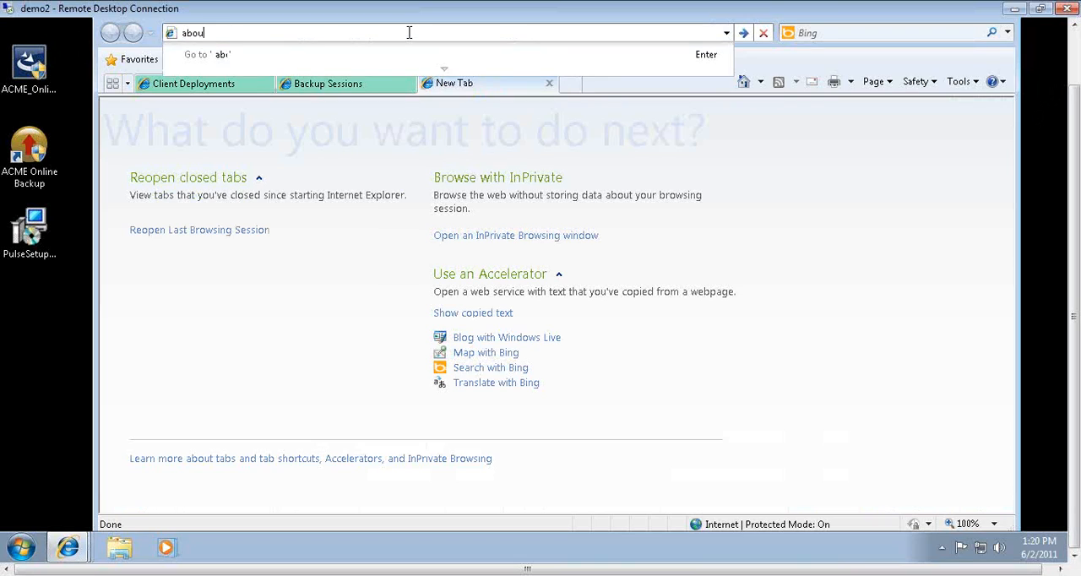
text(nebackup)
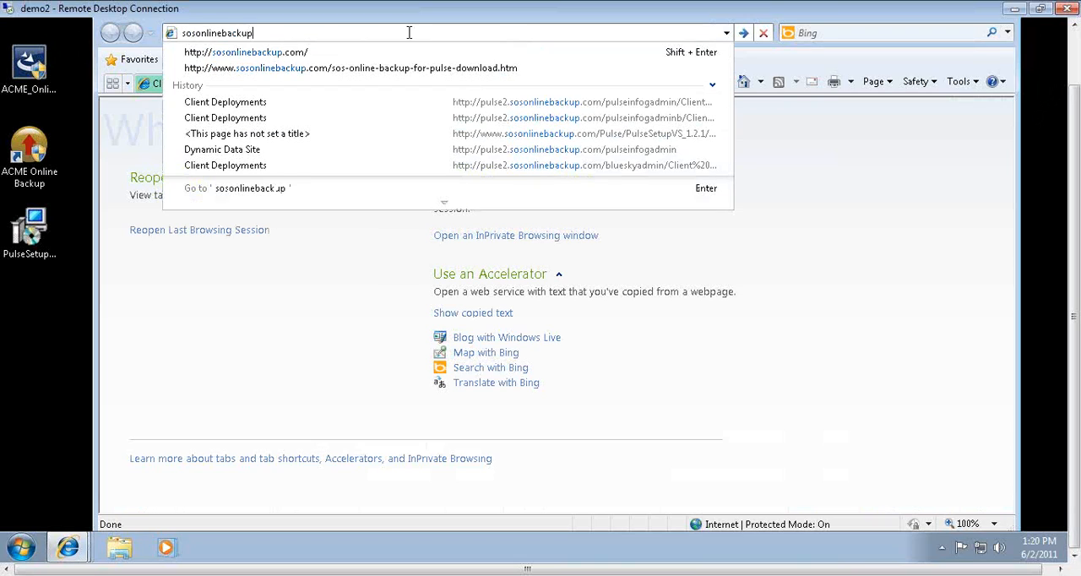
key(ctrl+Return)
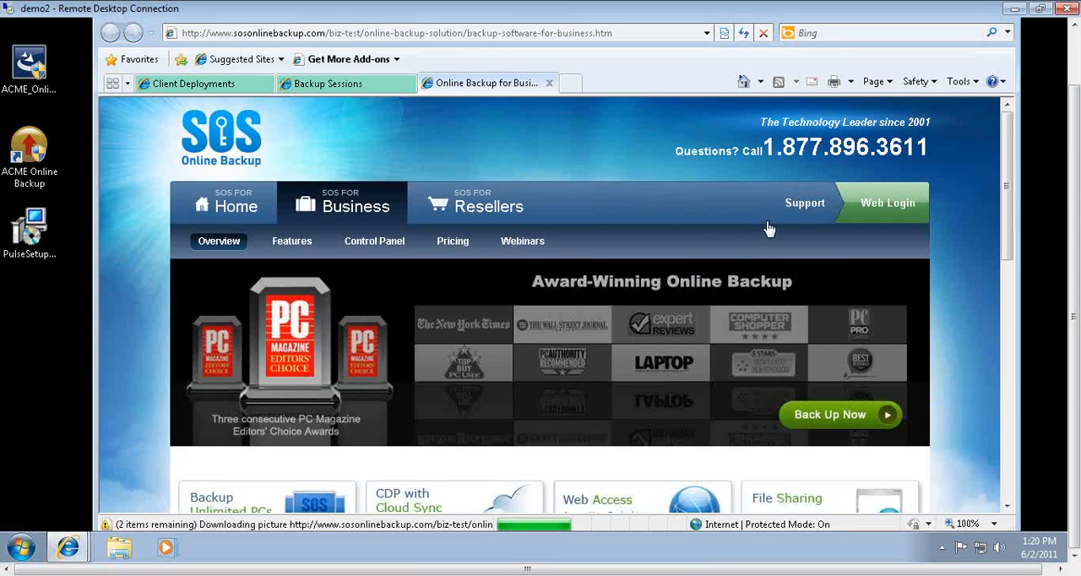
- Go to the KnowledgeBase from the site's Support page and browse the articles in the Pulse (SOS's Management platform) category
click(795, 211)
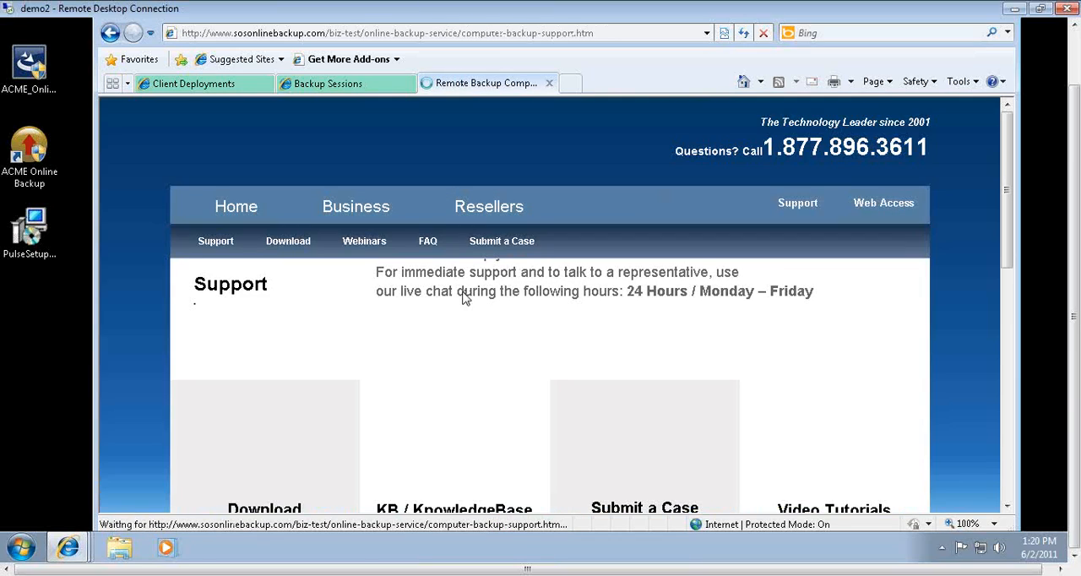
scroll(443, 379, down, 5)
click(449, 453)
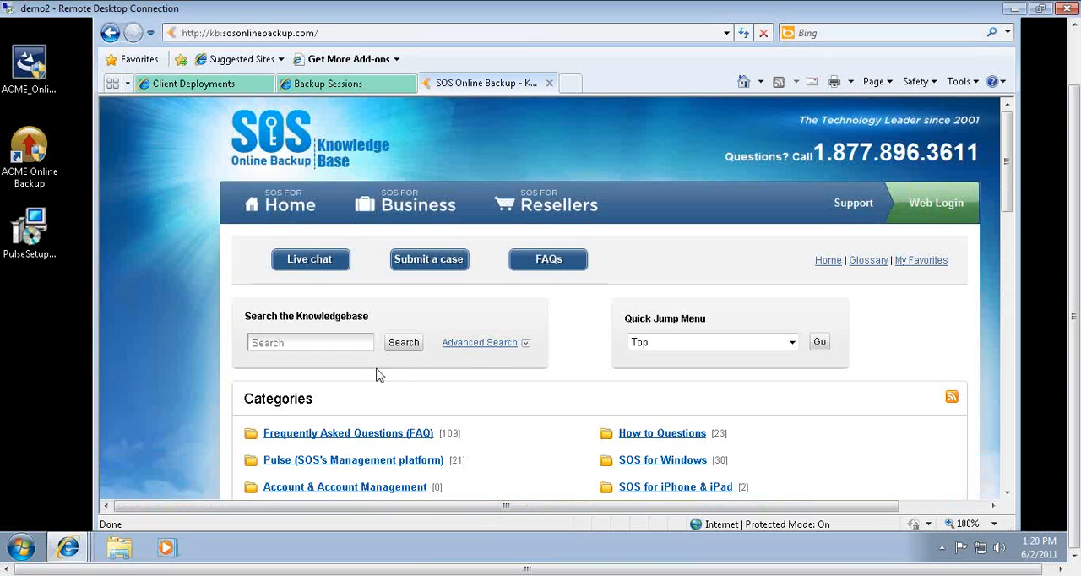
scroll(401, 375, down, 3)
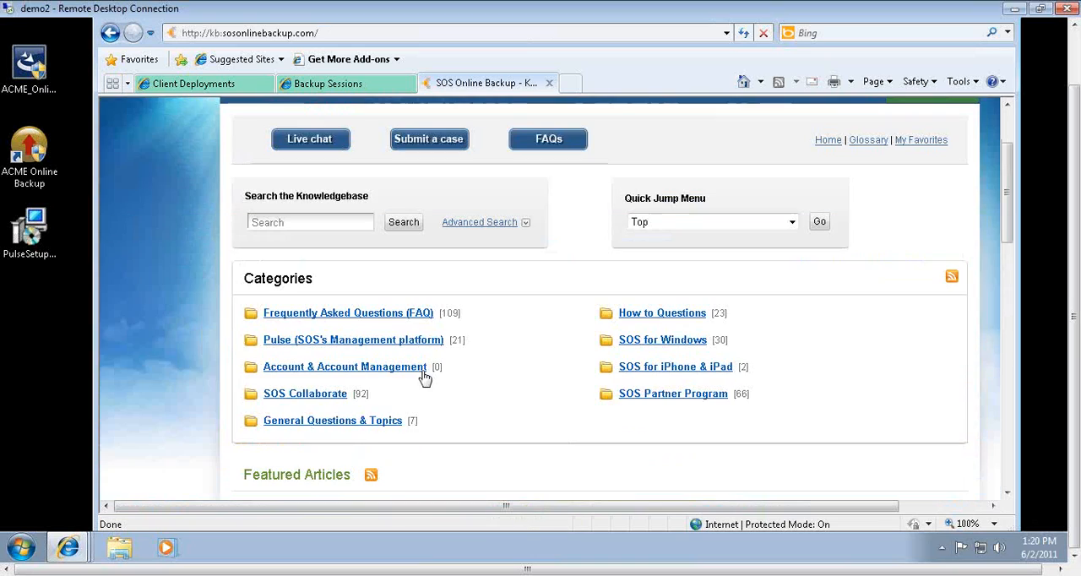
click(357, 343)
scroll(357, 342, down, 5)
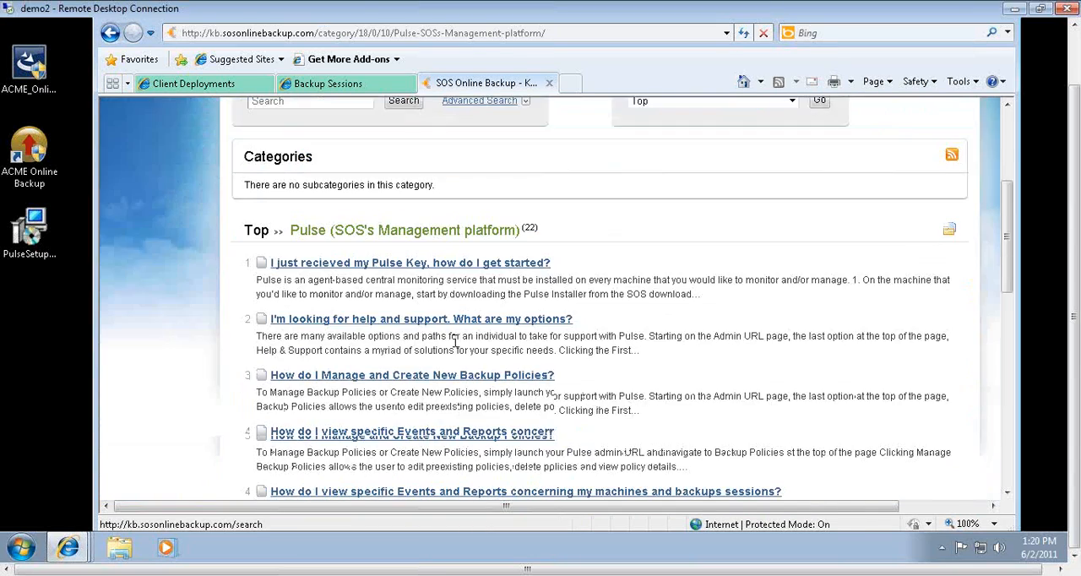